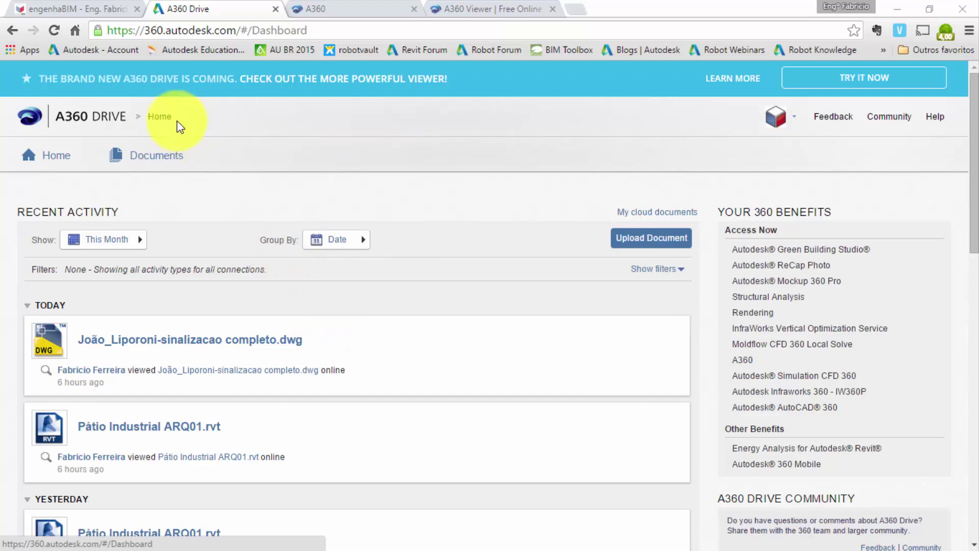
- Switch to the engenhaBIM site, scroll through its home-page banner carousel, then open its Facebook page
click(85, 7)
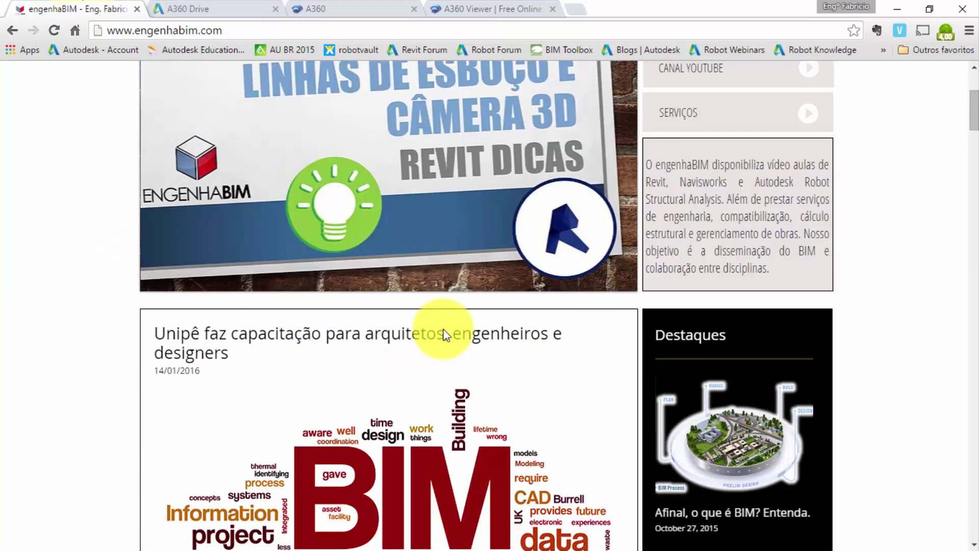
scroll(443, 329, up, 5)
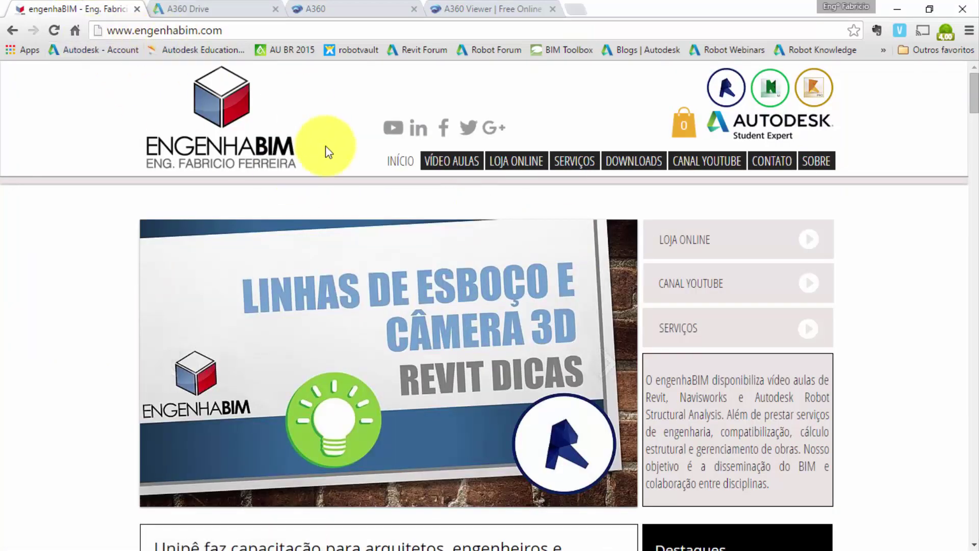
mouse_move(427, 252)
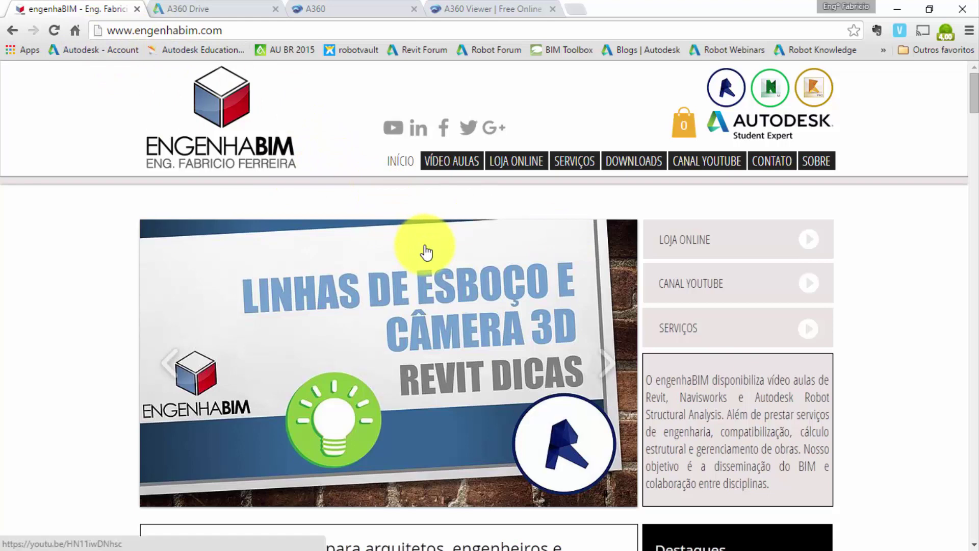
scroll(499, 260, down, 4)
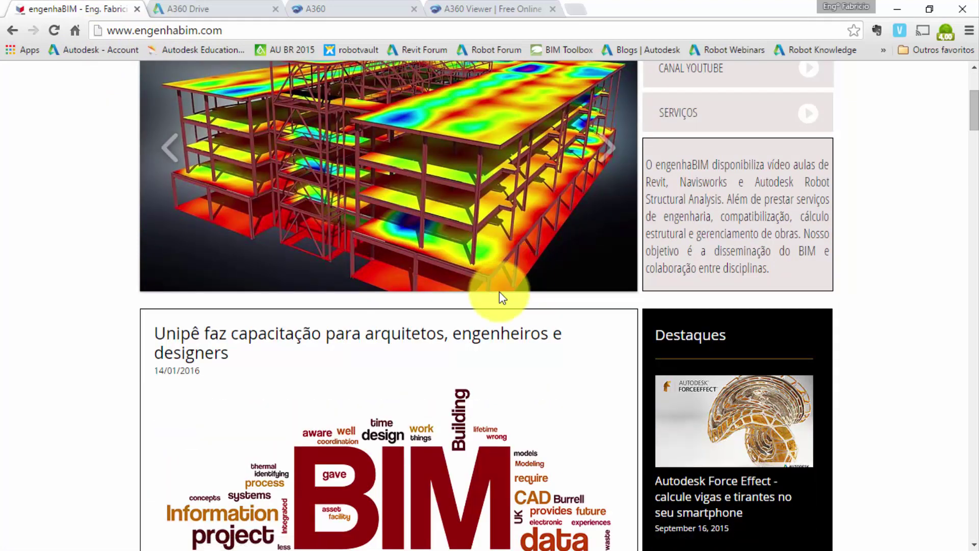
scroll(500, 292, up, 4)
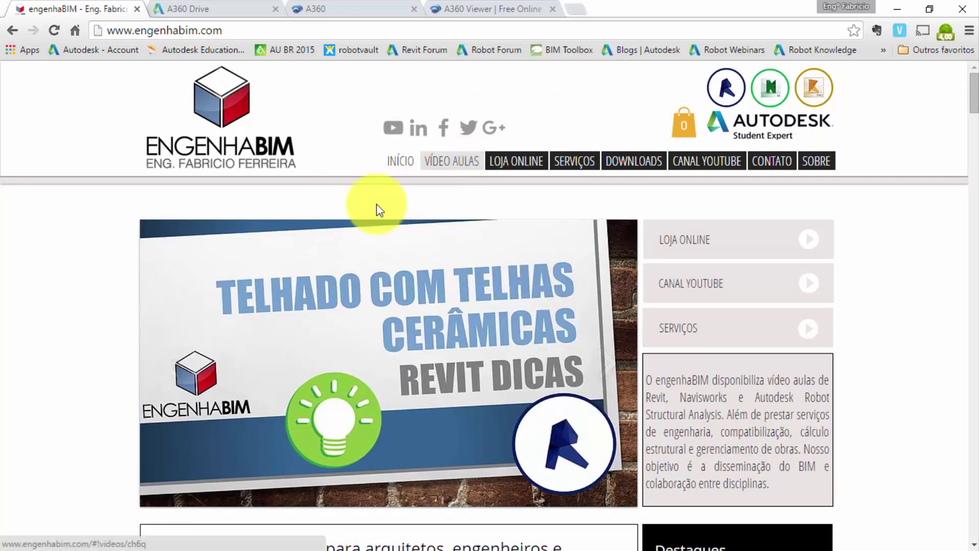
scroll(510, 438, down, 1)
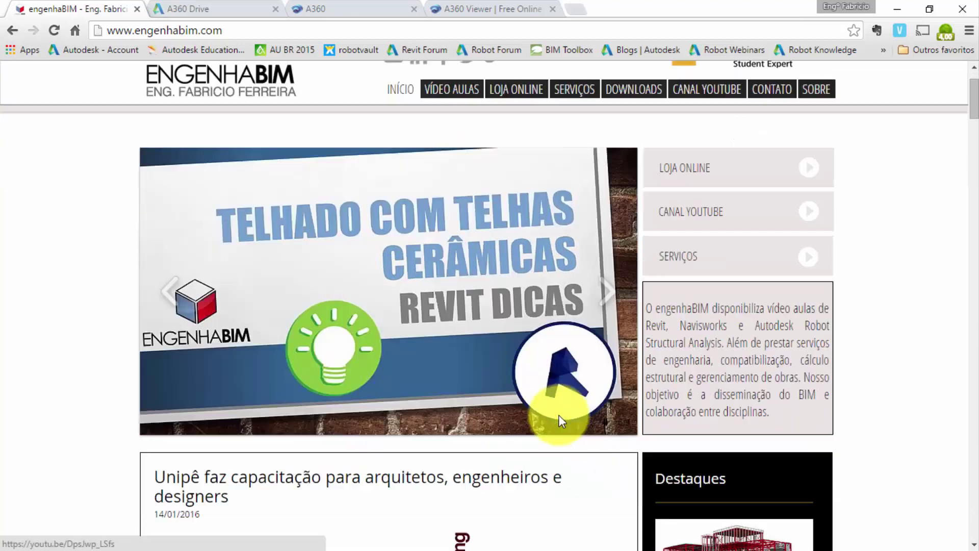
scroll(551, 398, up, 1)
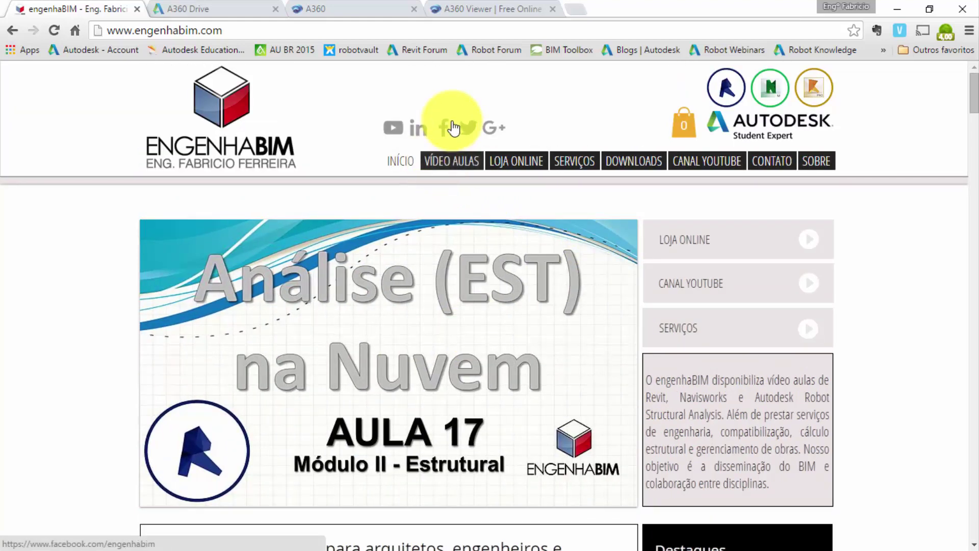
click(452, 128)
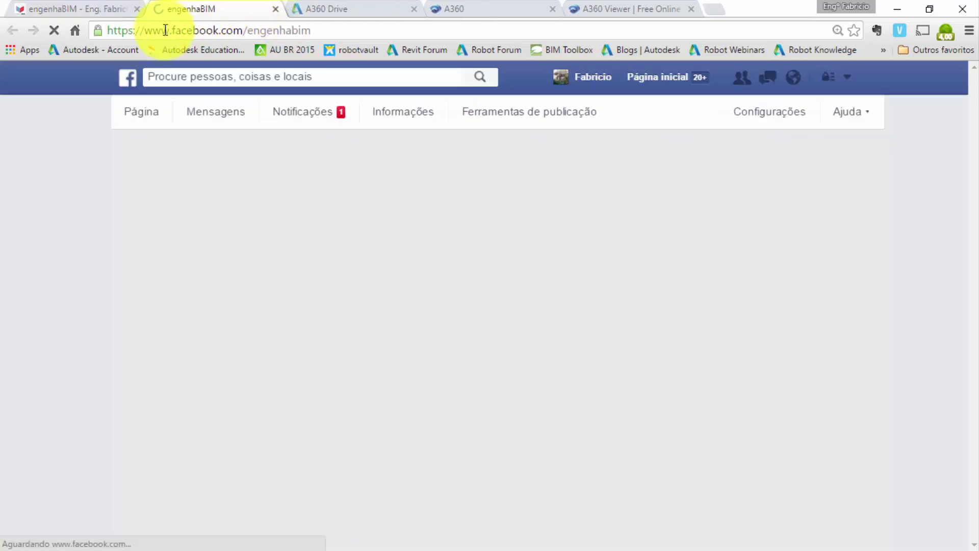
- Scroll down the engenhaBIM Facebook page, close that tab, and open the engenhaBIM YouTube channel
scroll(578, 140, down, 4)
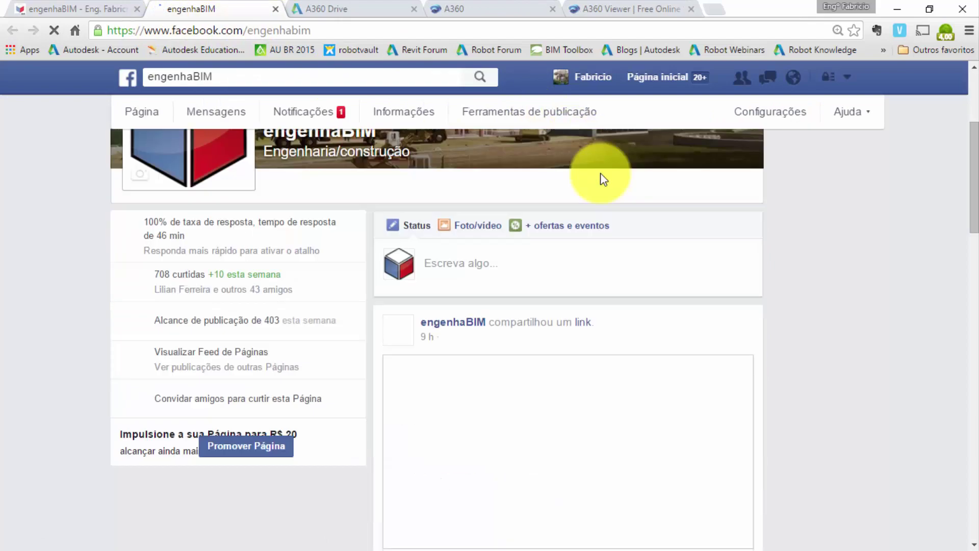
scroll(601, 175, down, 3)
scroll(612, 190, down, 5)
scroll(588, 198, down, 3)
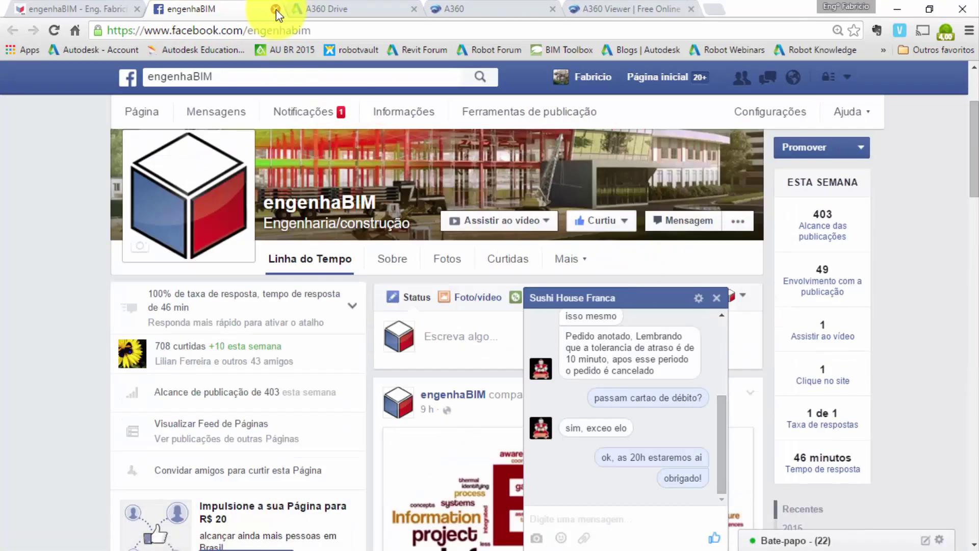
click(276, 9)
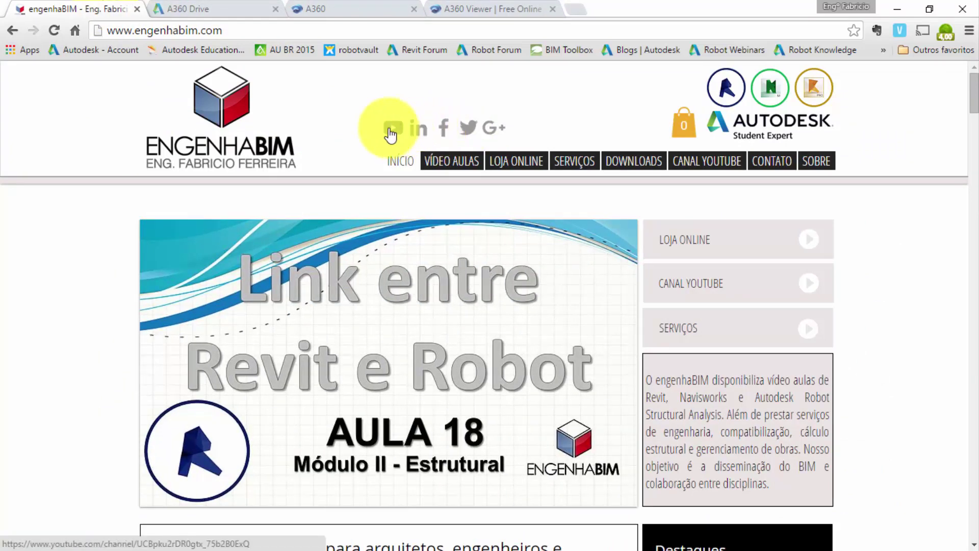
click(392, 128)
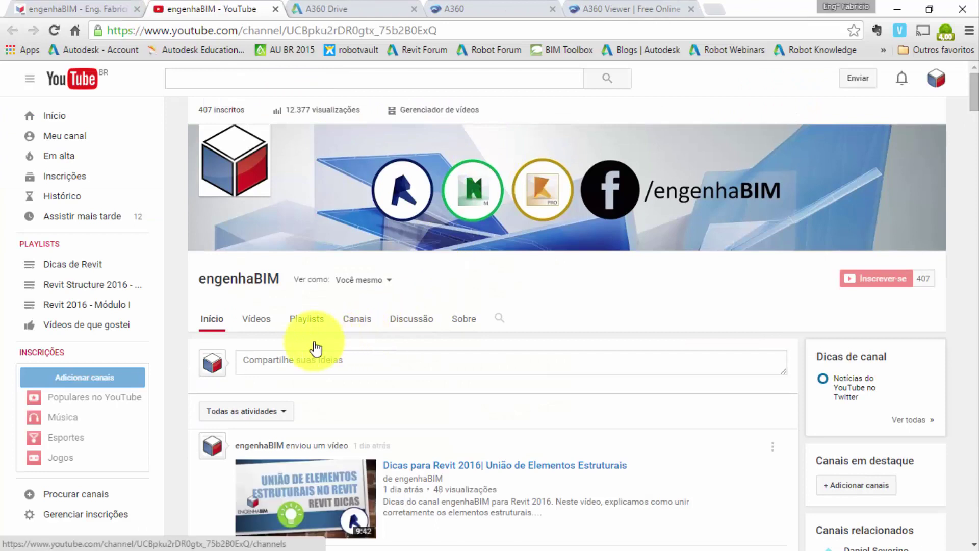
- Open the Revit Structure 2016 - Módulo II and Revit 2016 - Módulo I playlists in new tabs
click(298, 337)
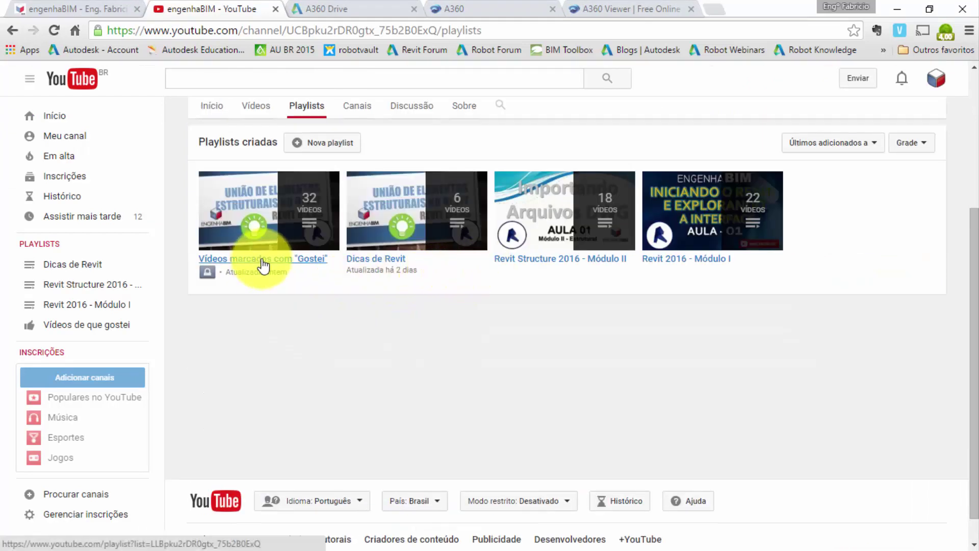
middle_click(586, 260)
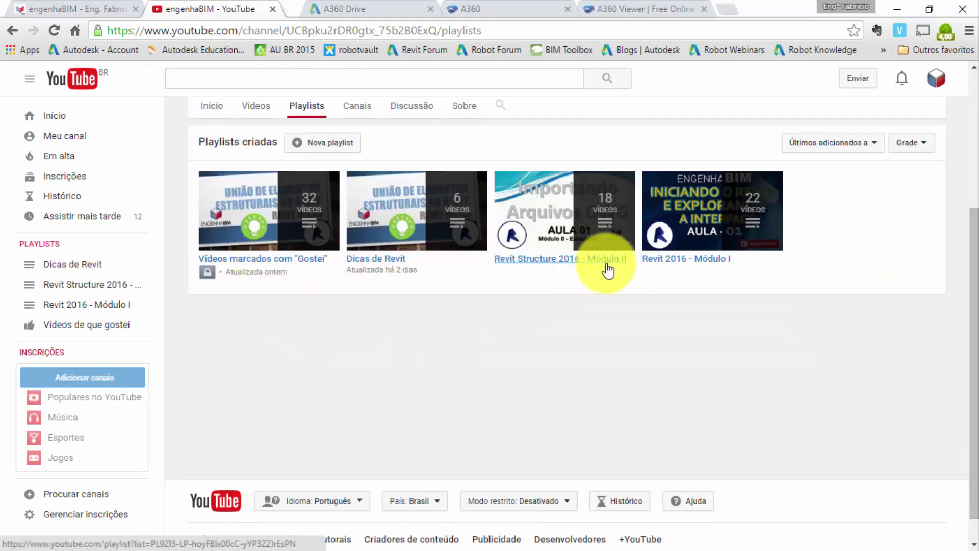
middle_click(655, 261)
click(270, 9)
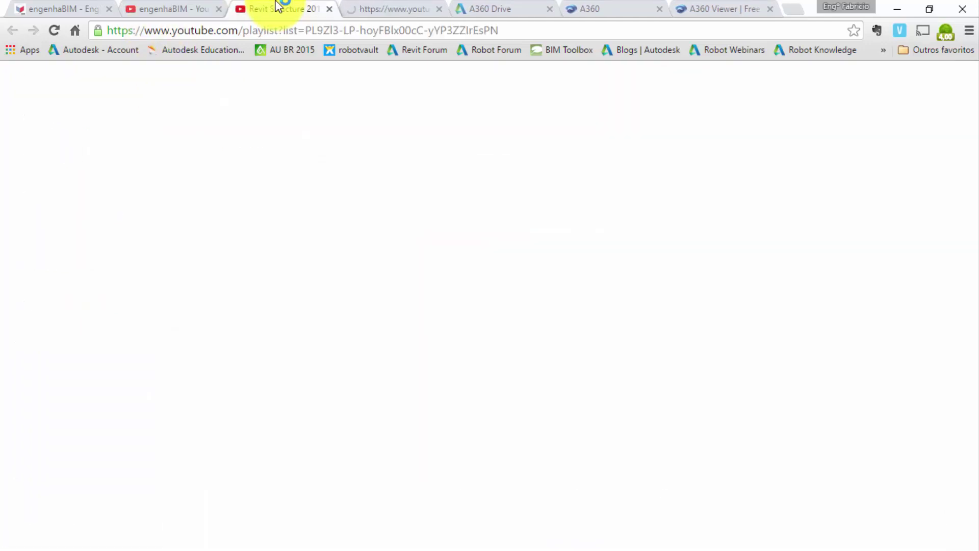
click(368, 10)
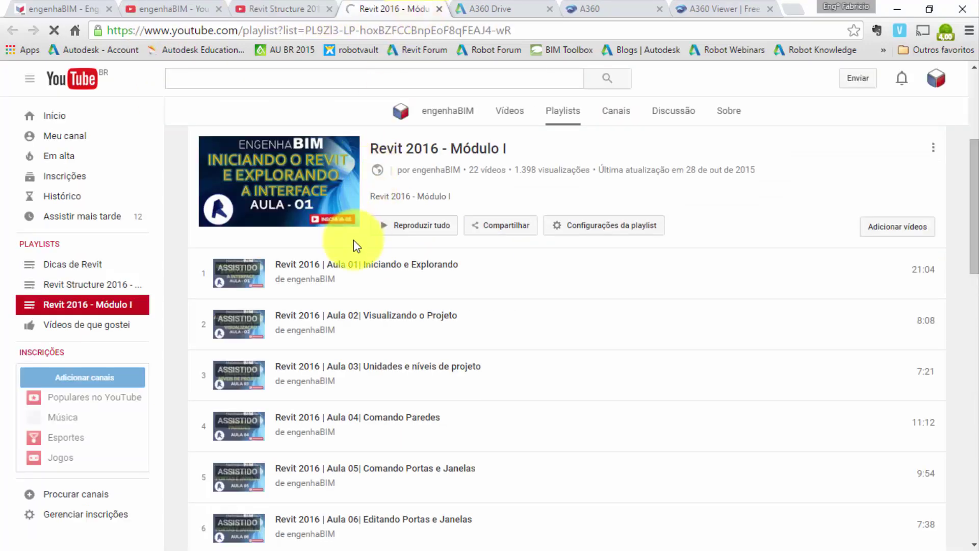
mouse_move(367, 265)
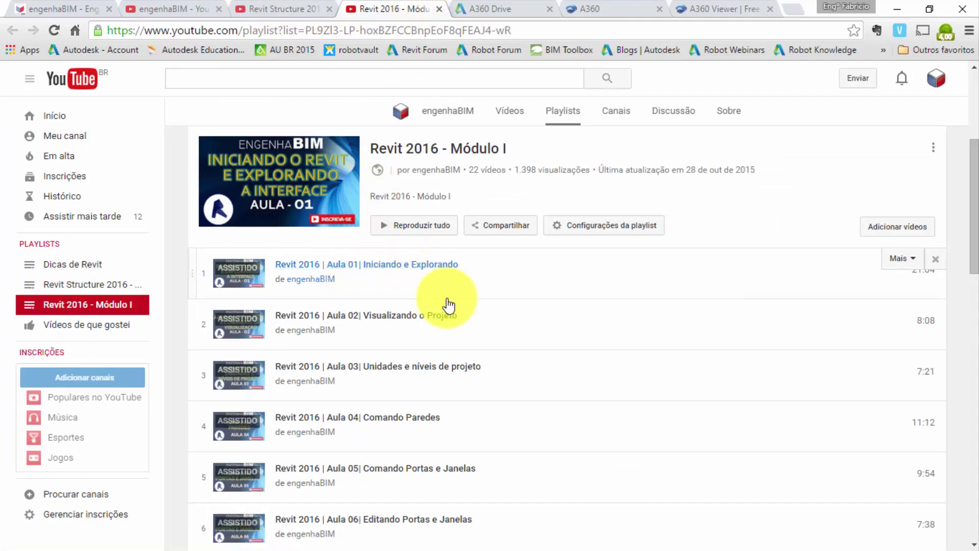
- Scroll through both Revit playlists, then return to the A360 Drive dashboard
scroll(447, 314, down, 8)
scroll(447, 314, down, 10)
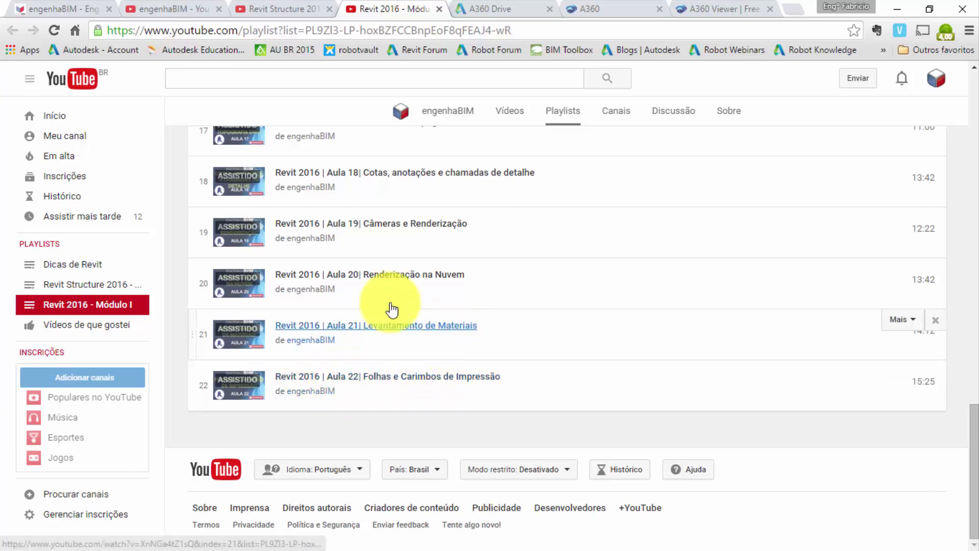
click(292, 9)
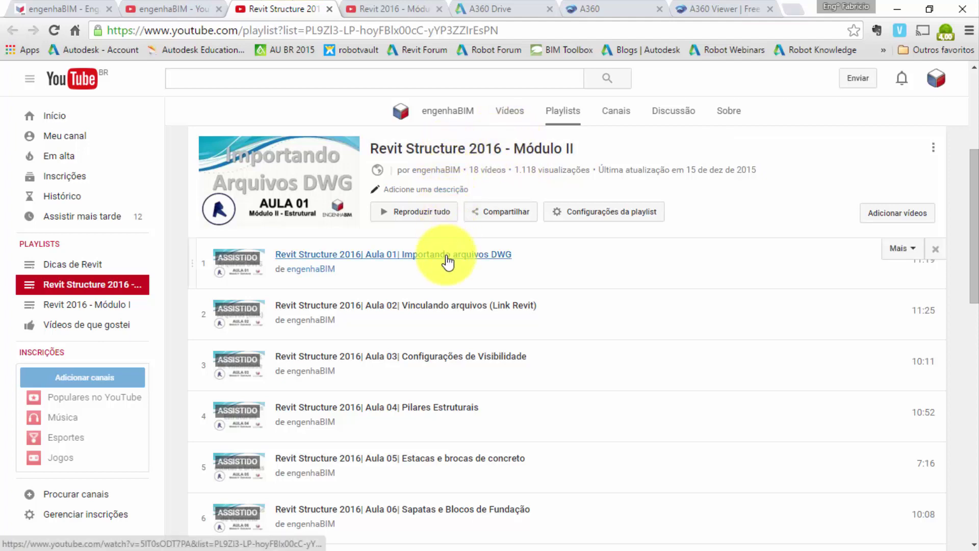
scroll(449, 262, down, 7)
scroll(449, 262, down, 8)
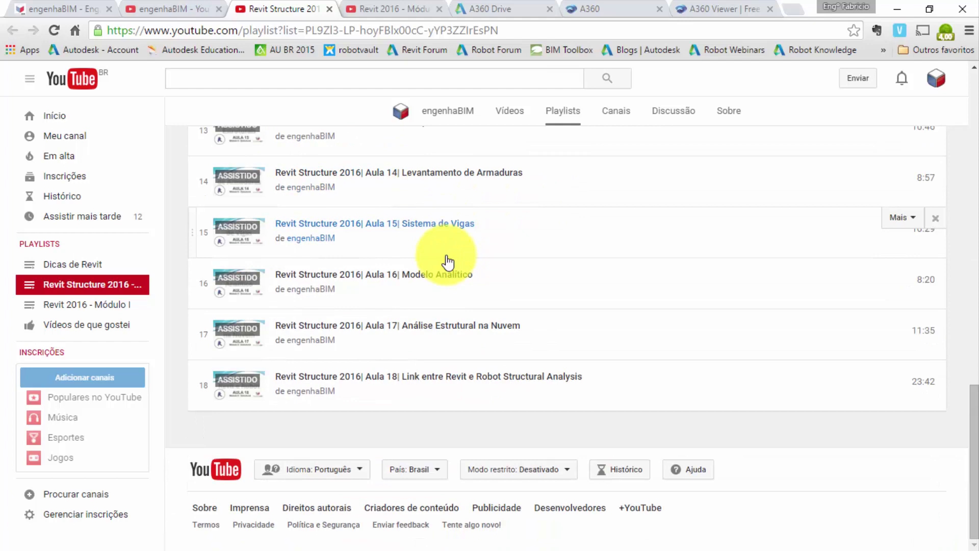
click(89, 9)
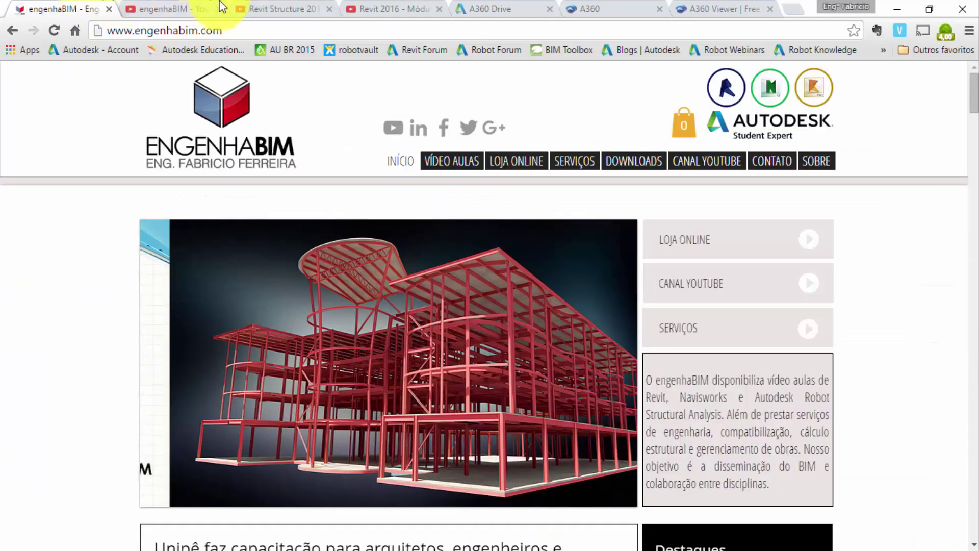
click(264, 6)
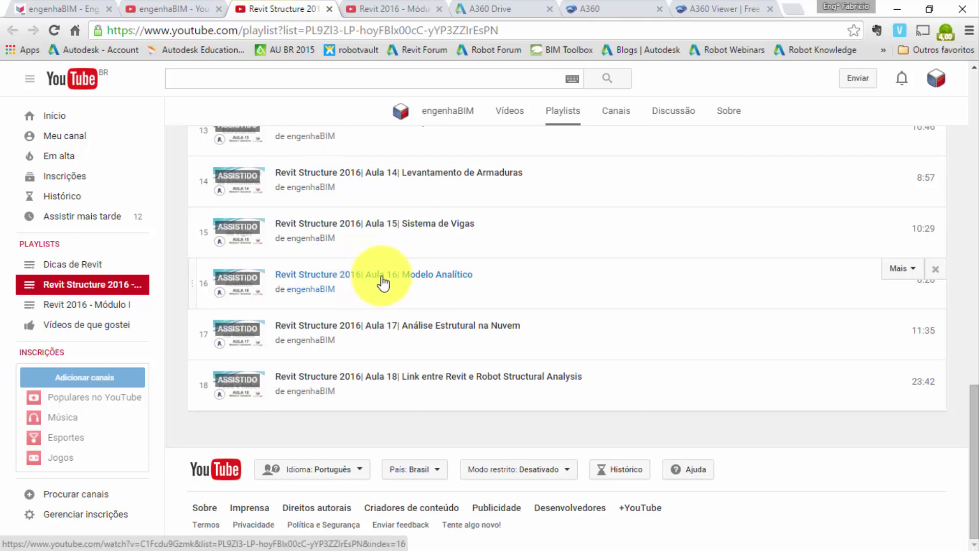
scroll(398, 275, up, 15)
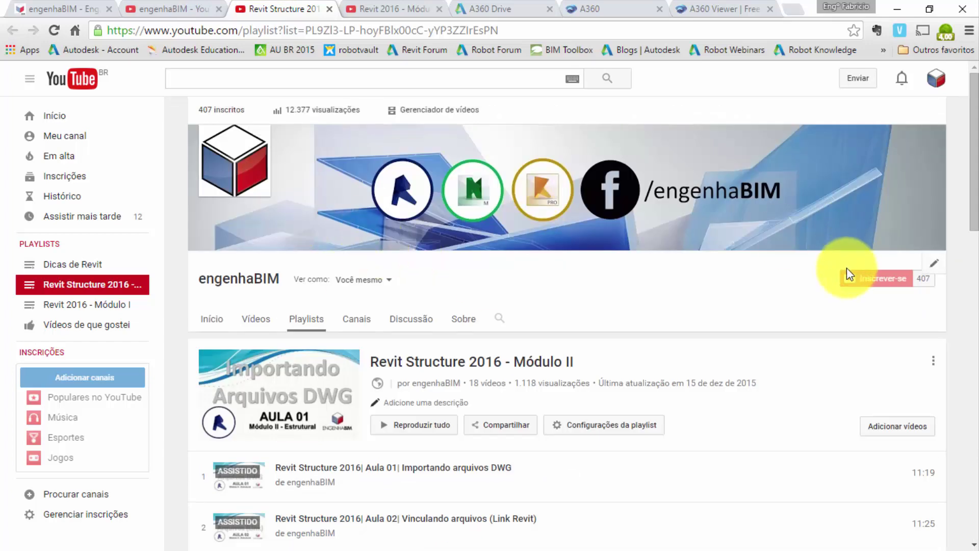
mouse_move(427, 187)
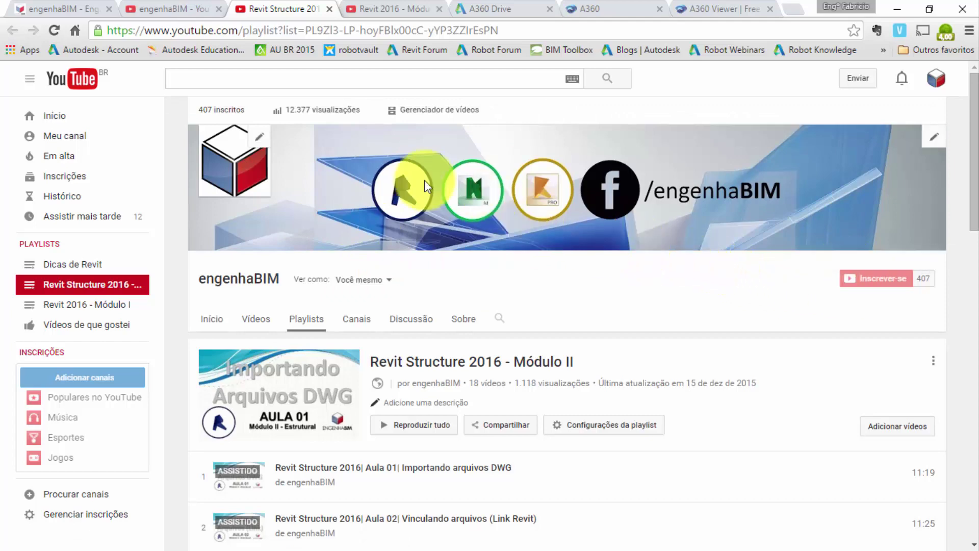
click(497, 9)
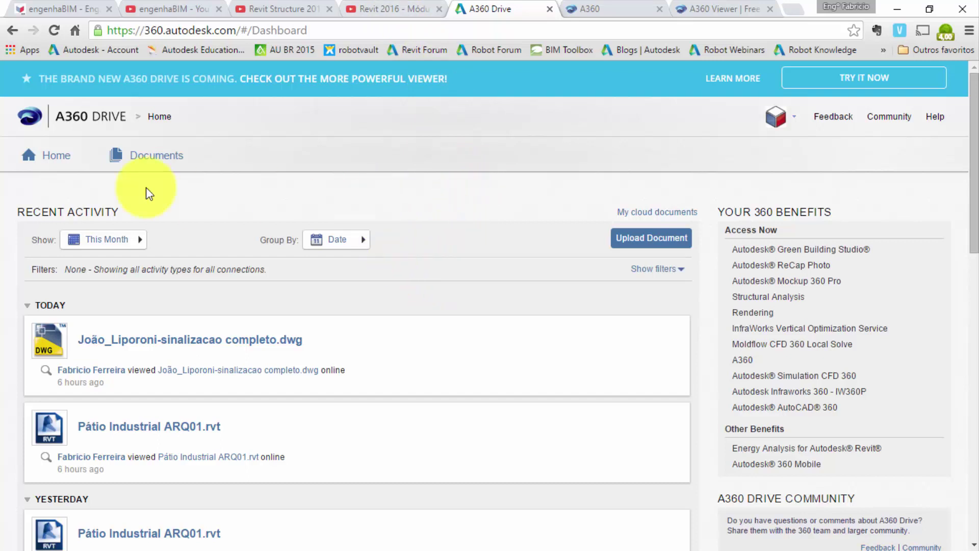
- Select the dashboard's web address, then open the avatar dropdown with profile and sign-out options
click(165, 32)
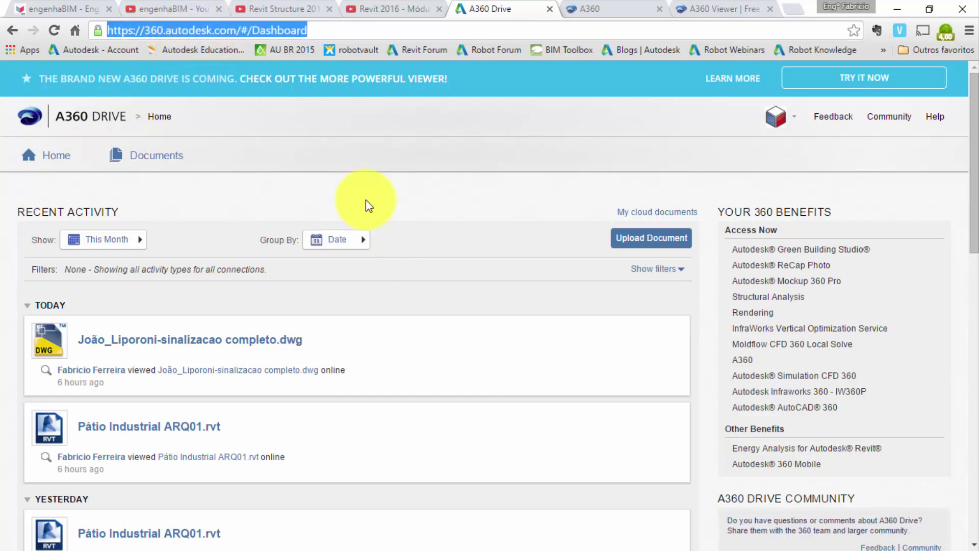
click(776, 117)
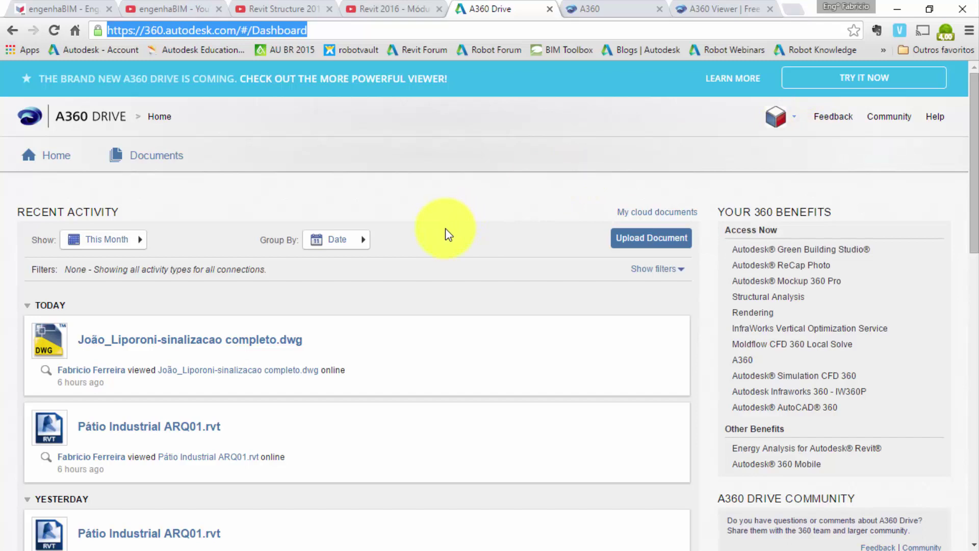
scroll(313, 298, down, 2)
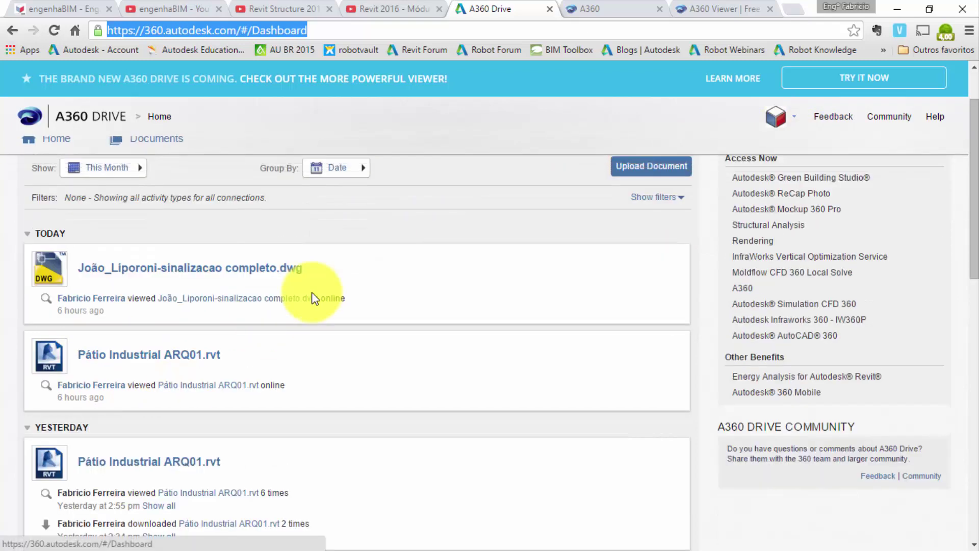
scroll(313, 298, up, 2)
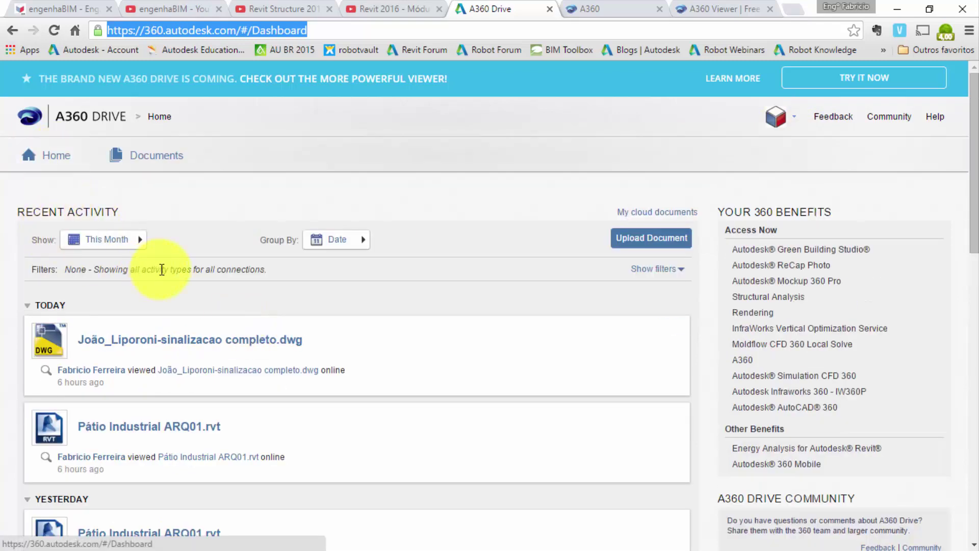
- In the Autodesk account Preferences, change the language to Português and save it
mouse_move(776, 116)
click(798, 165)
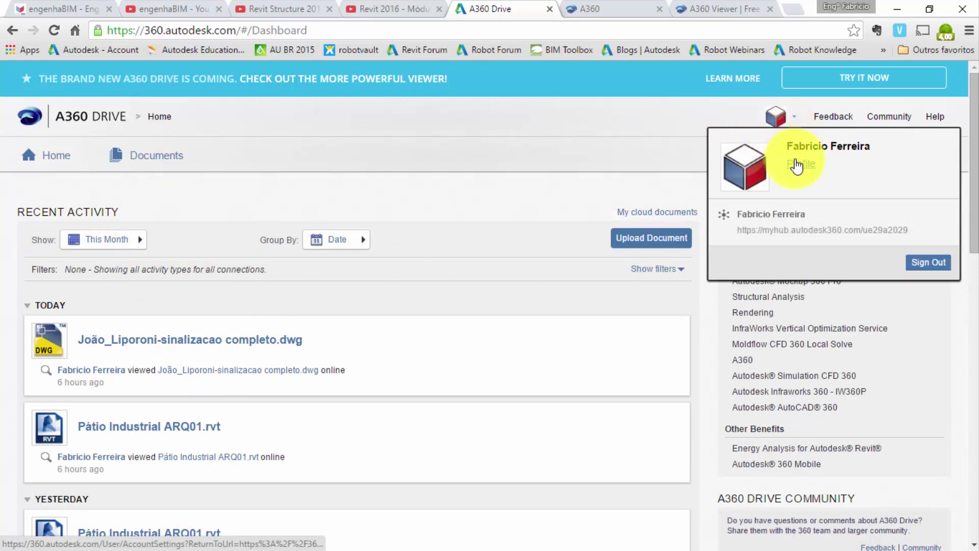
click(797, 165)
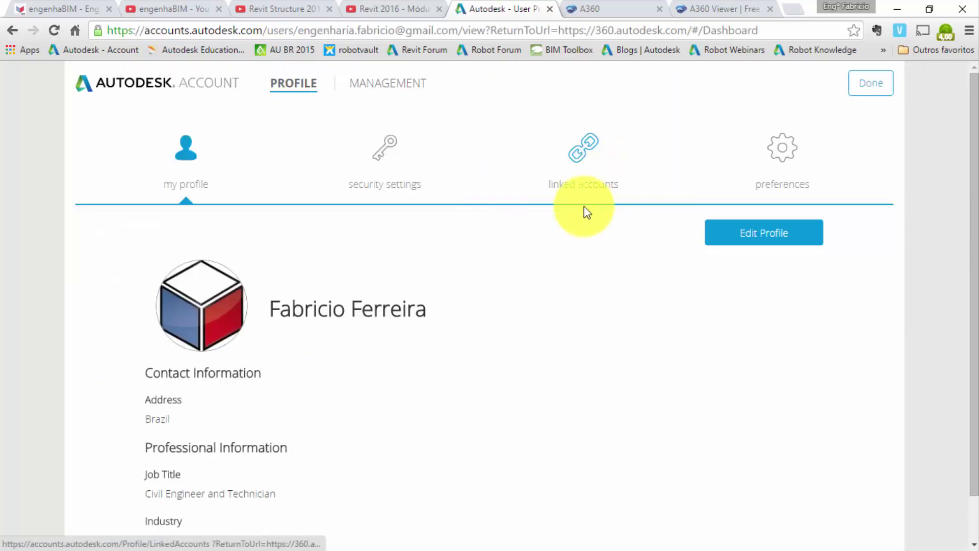
click(786, 162)
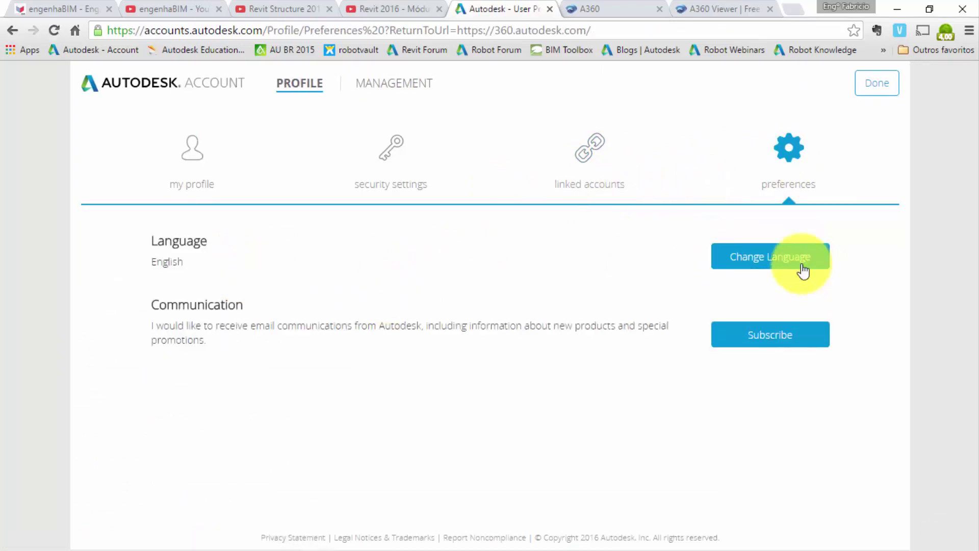
click(804, 272)
click(207, 264)
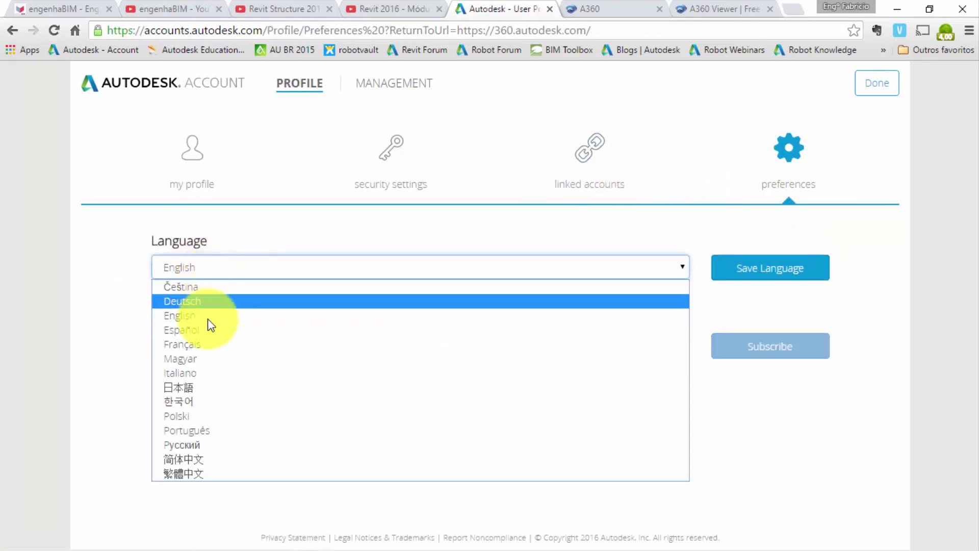
click(202, 435)
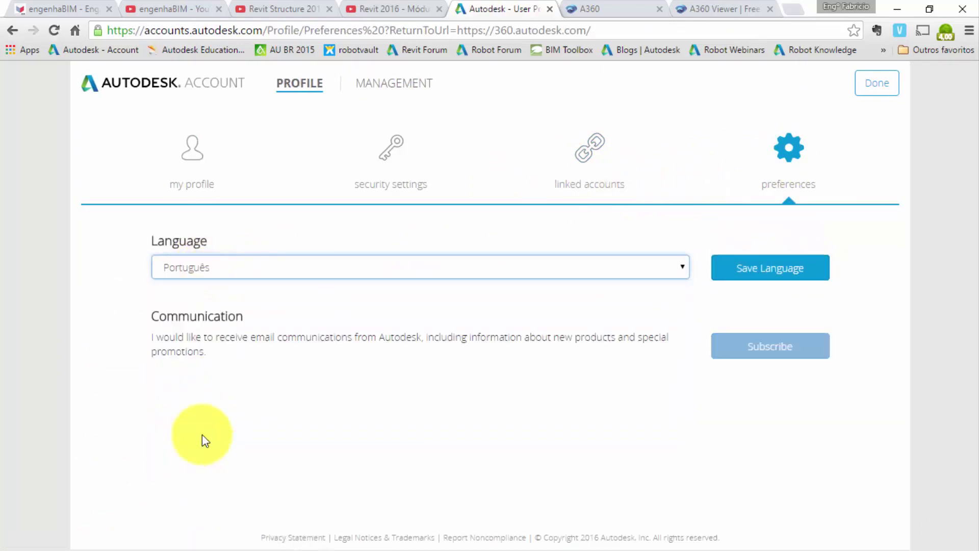
click(762, 279)
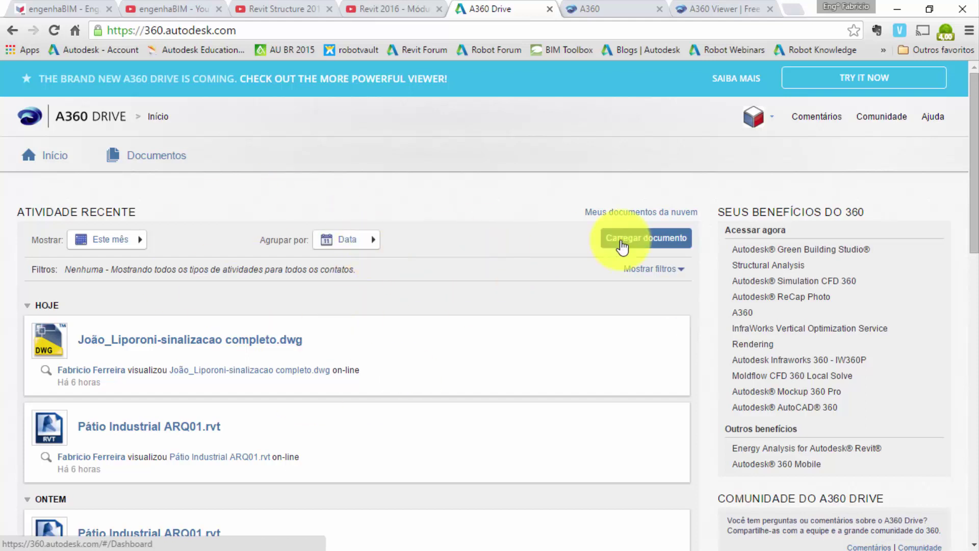
click(660, 243)
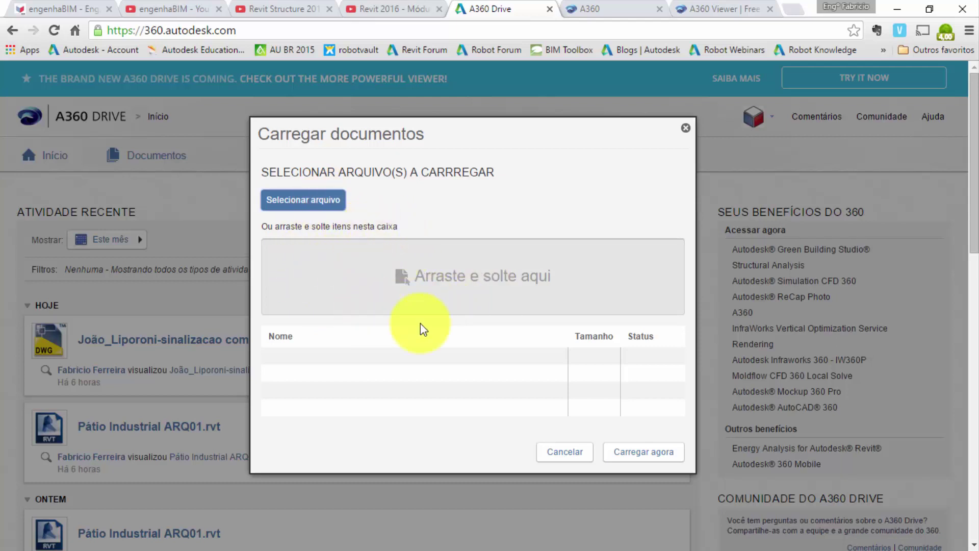
click(672, 450)
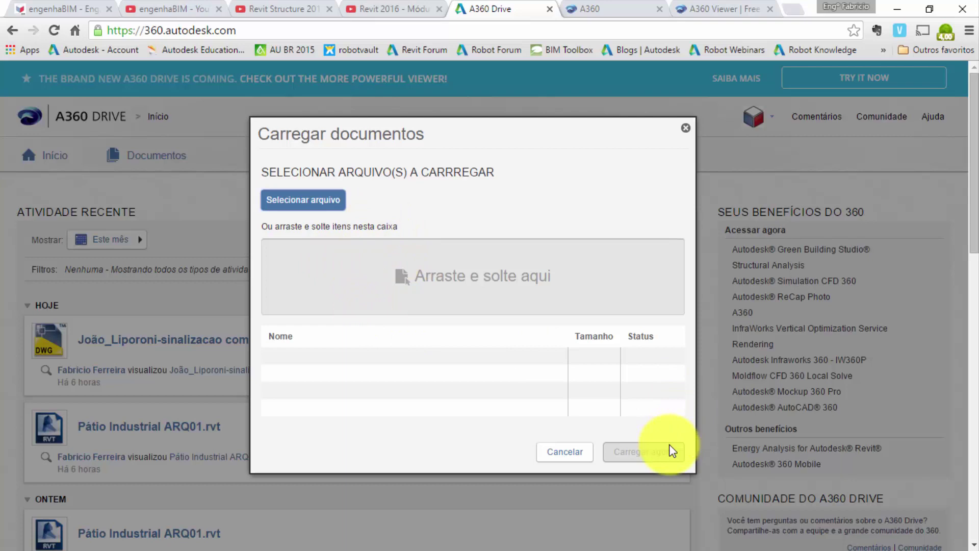
click(326, 204)
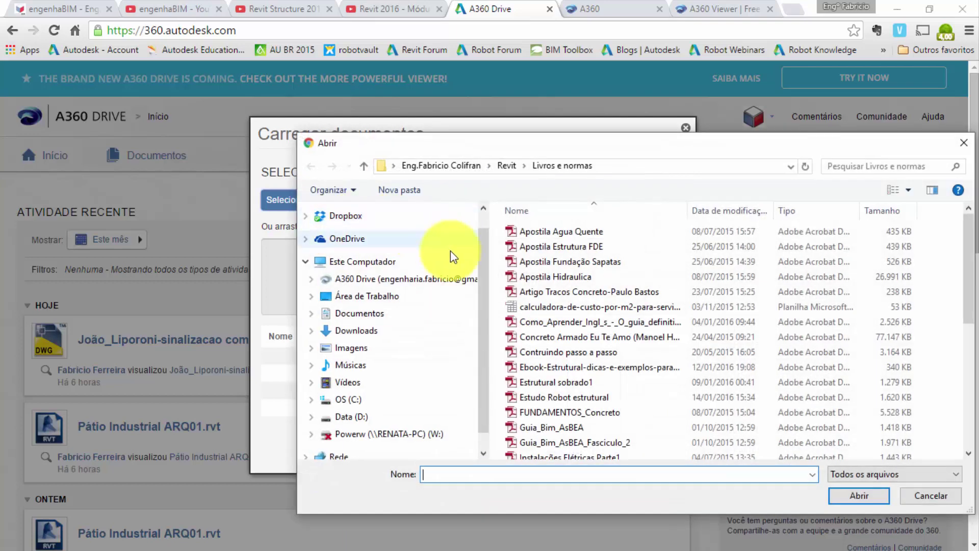
click(362, 295)
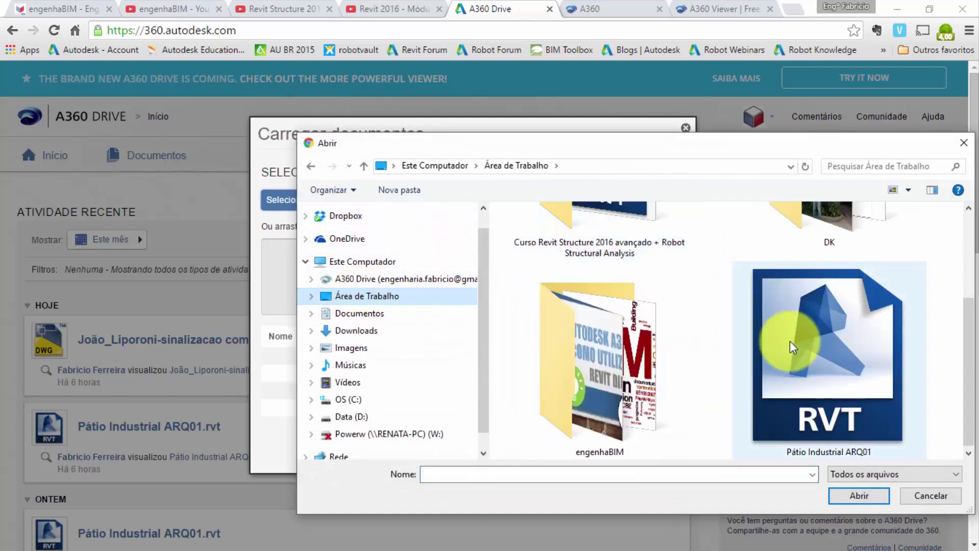
double_click(791, 347)
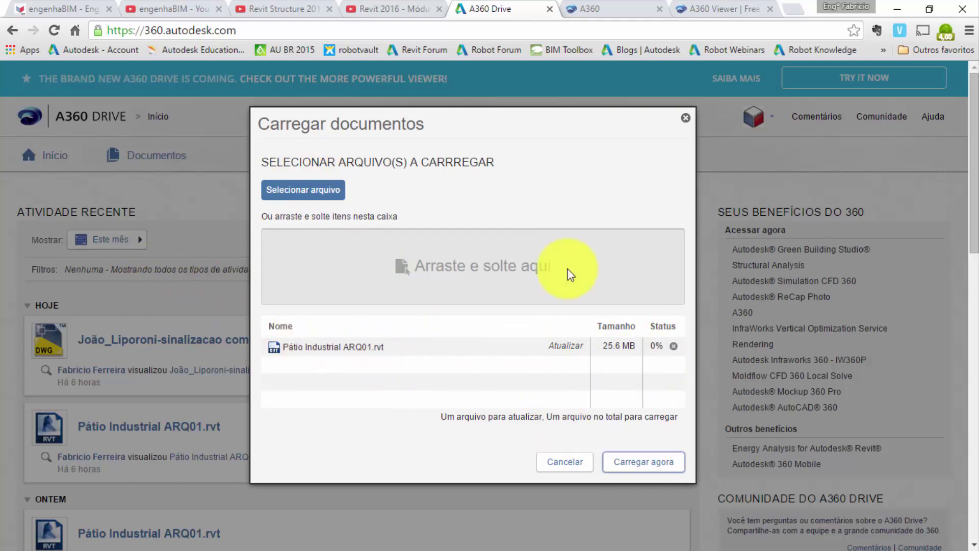
click(557, 471)
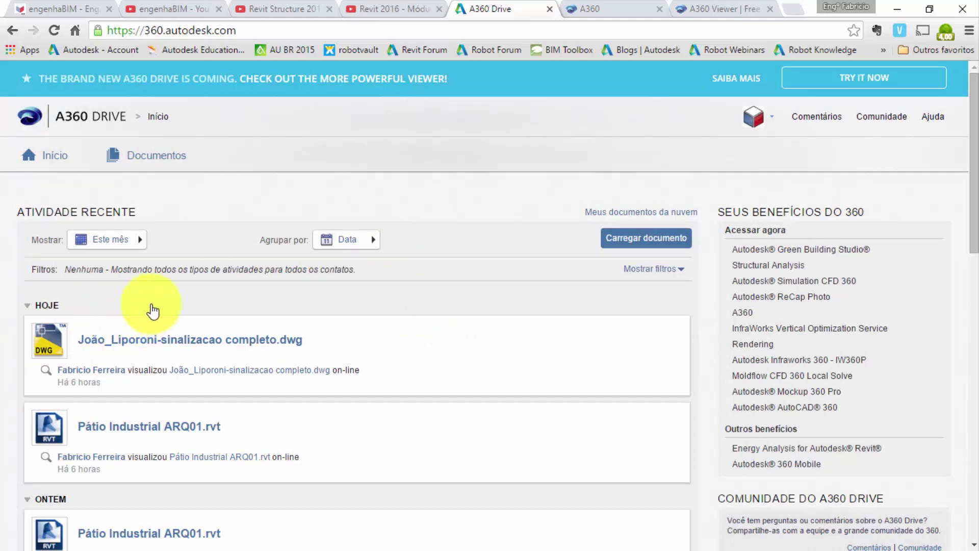
mouse_move(118, 345)
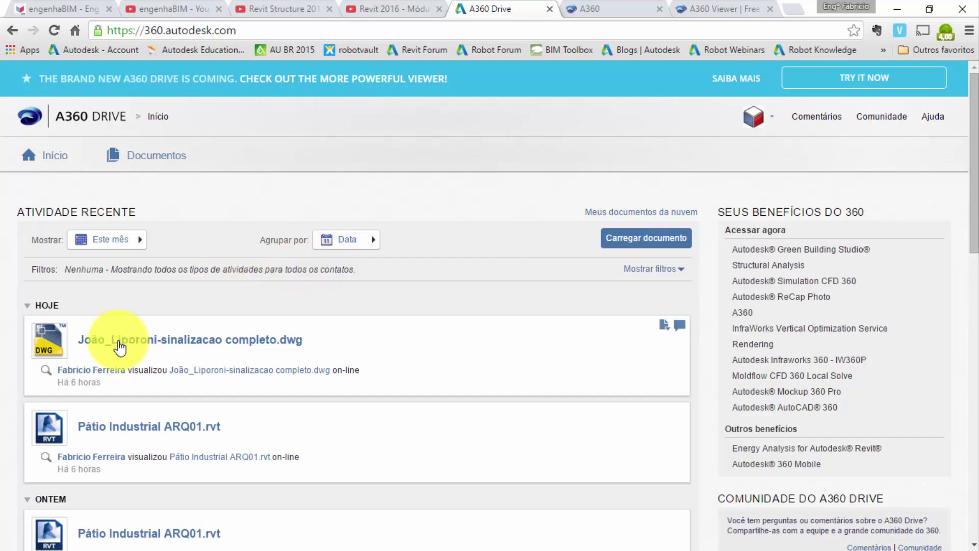
- Open the Documentos area and scroll through its file list
scroll(164, 323, down, 3)
scroll(174, 290, up, 3)
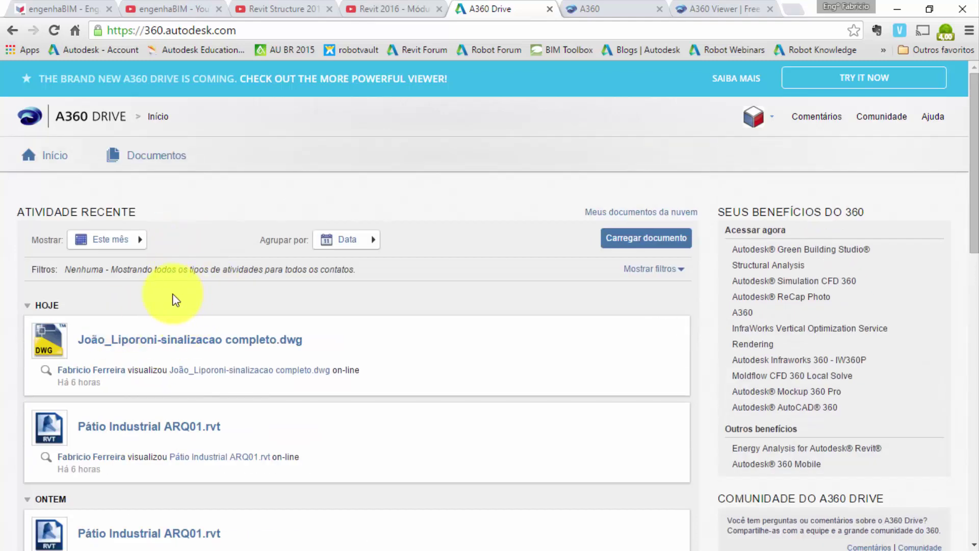
click(152, 162)
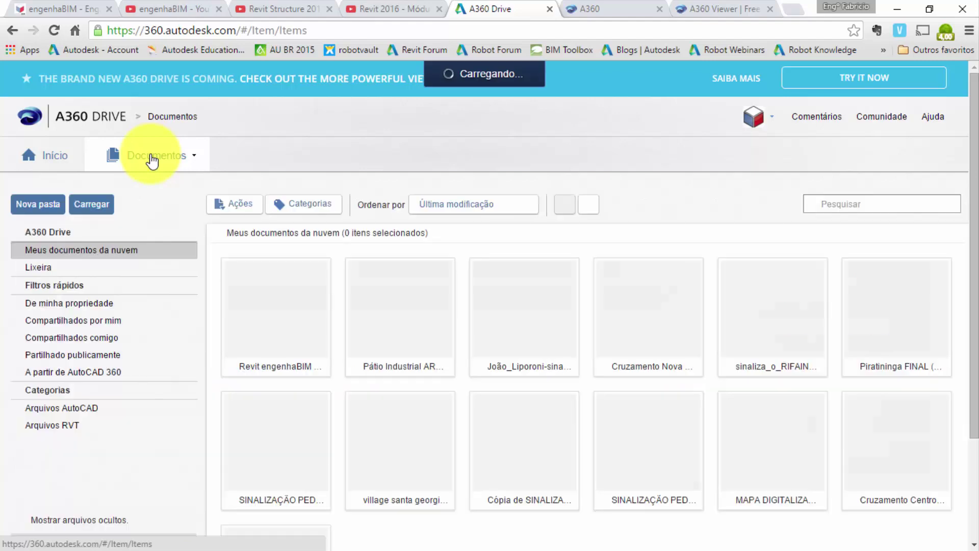
scroll(247, 266, down, 2)
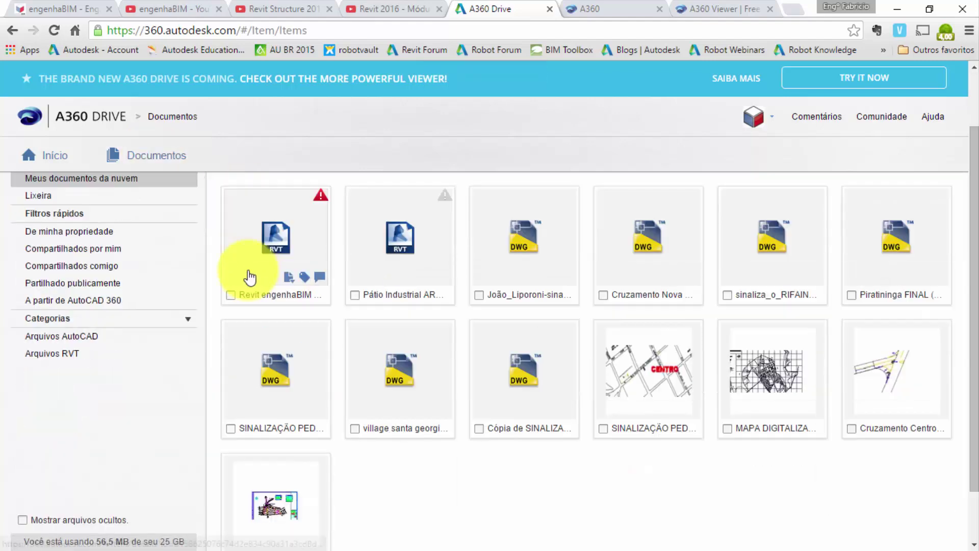
scroll(422, 289, down, 1)
scroll(412, 298, up, 3)
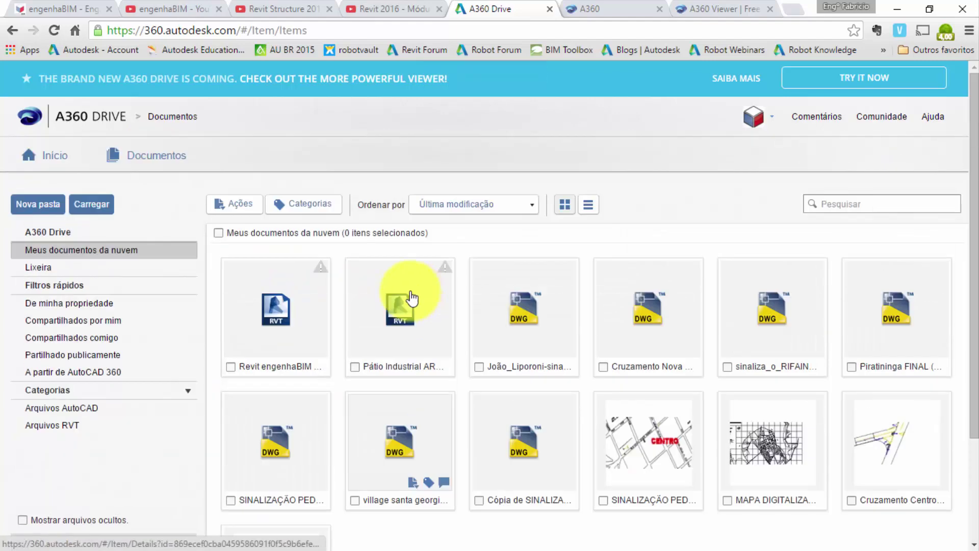
- Try the Arquivos RVT and Arquivos AutoCAD filters, then show De minha propriedade documents
click(66, 426)
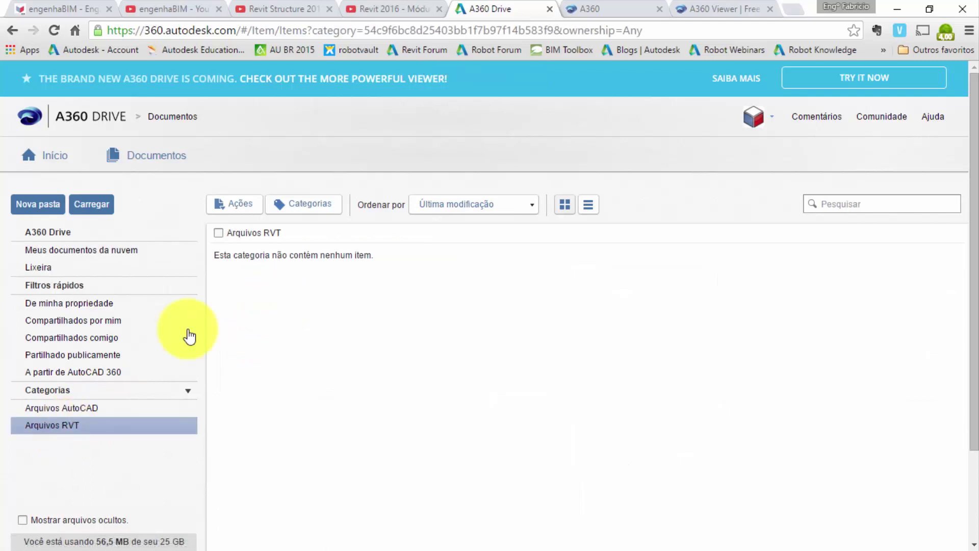
click(157, 417)
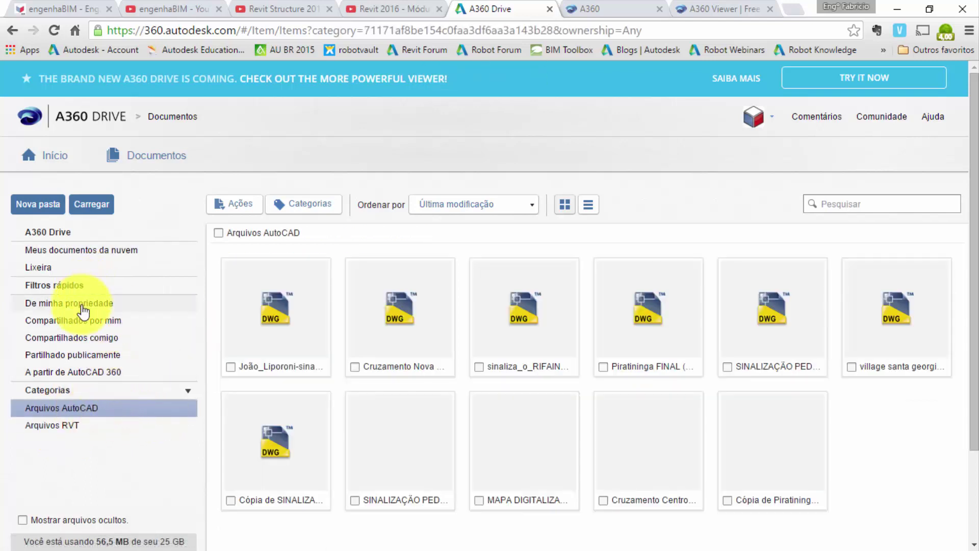
click(82, 306)
scroll(459, 301, down, 3)
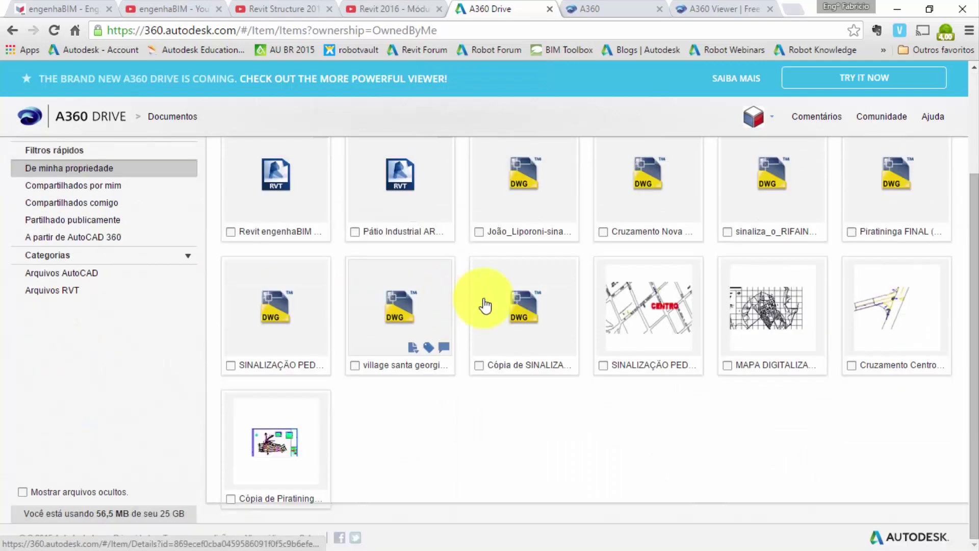
scroll(548, 342, up, 3)
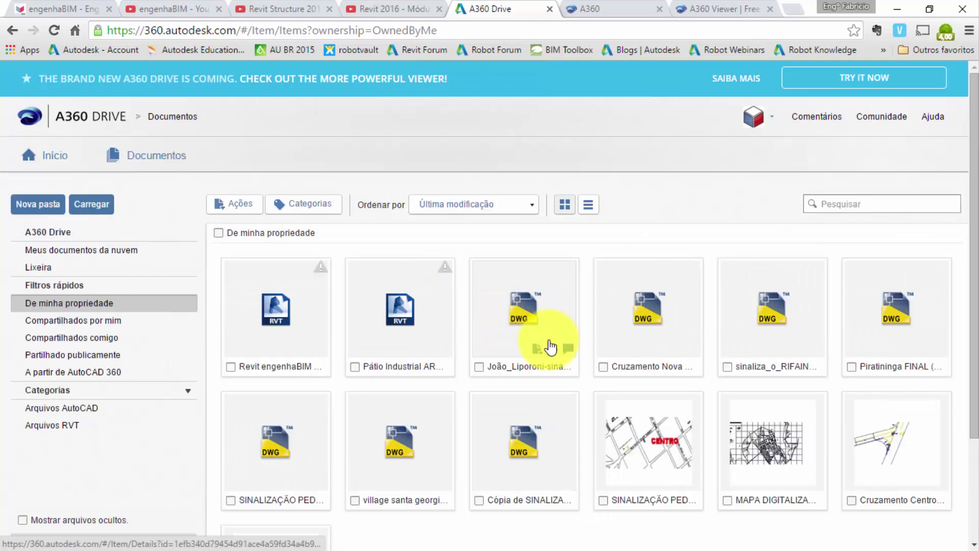
- Open Pátio Industrial ARQ01.rvt details, check its single jan 12 version, and scroll to Compartilhamento
click(425, 323)
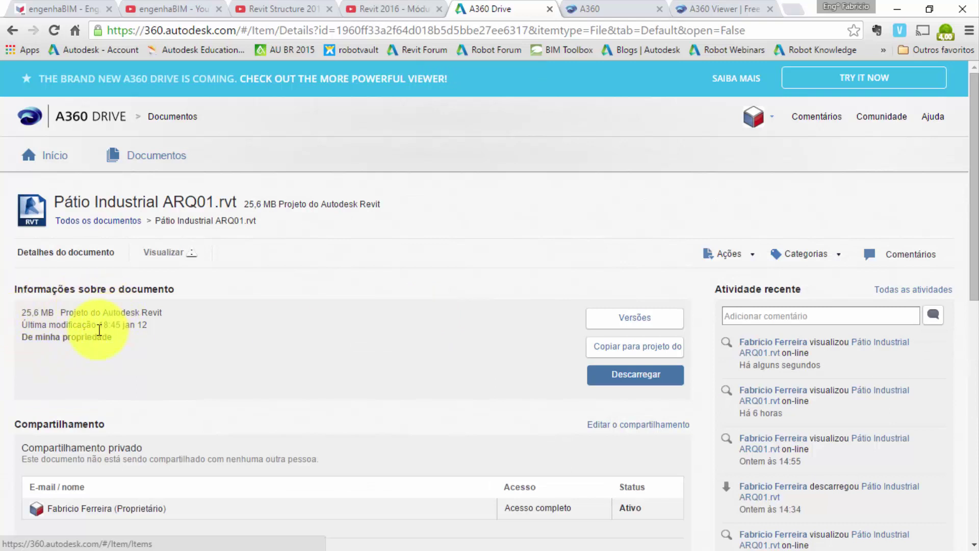
click(634, 325)
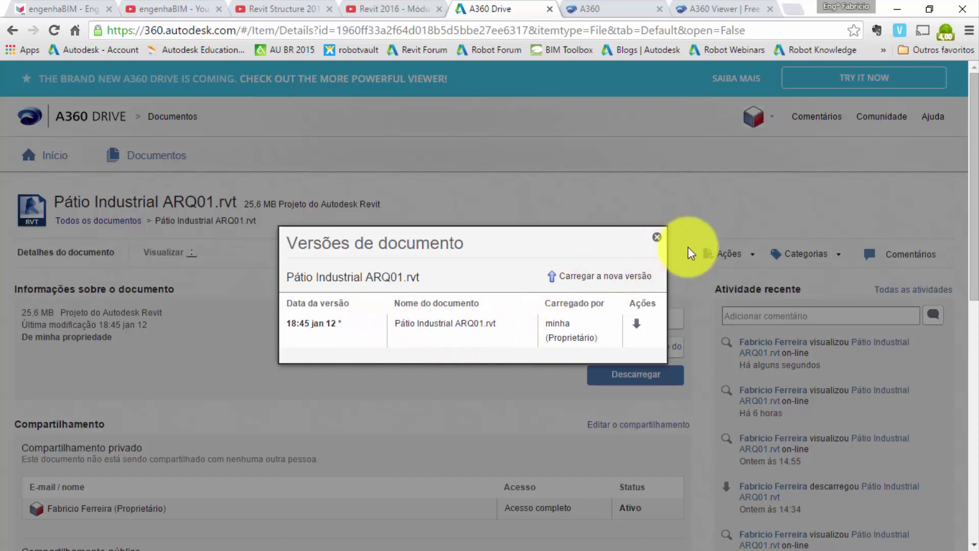
click(658, 238)
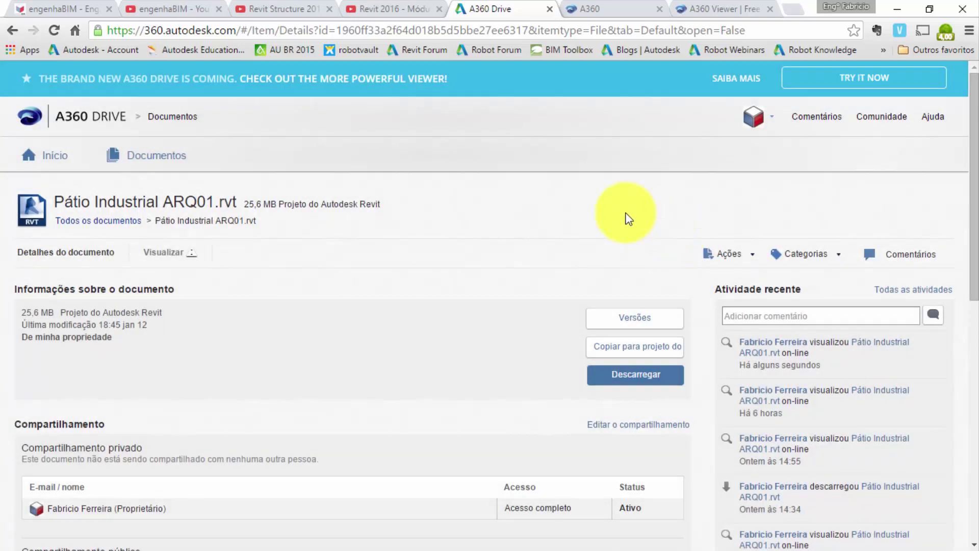
scroll(561, 255, down, 3)
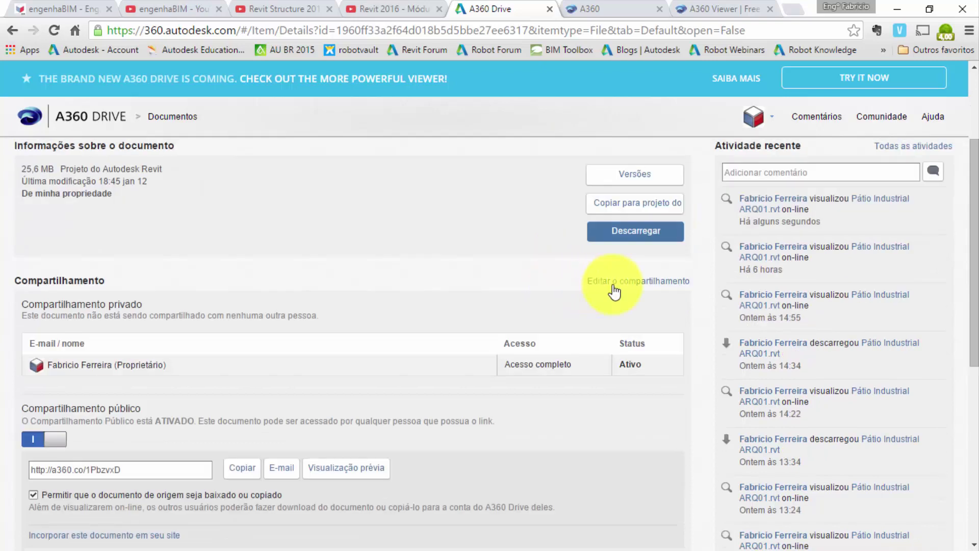
scroll(400, 337, down, 3)
scroll(561, 250, up, 2)
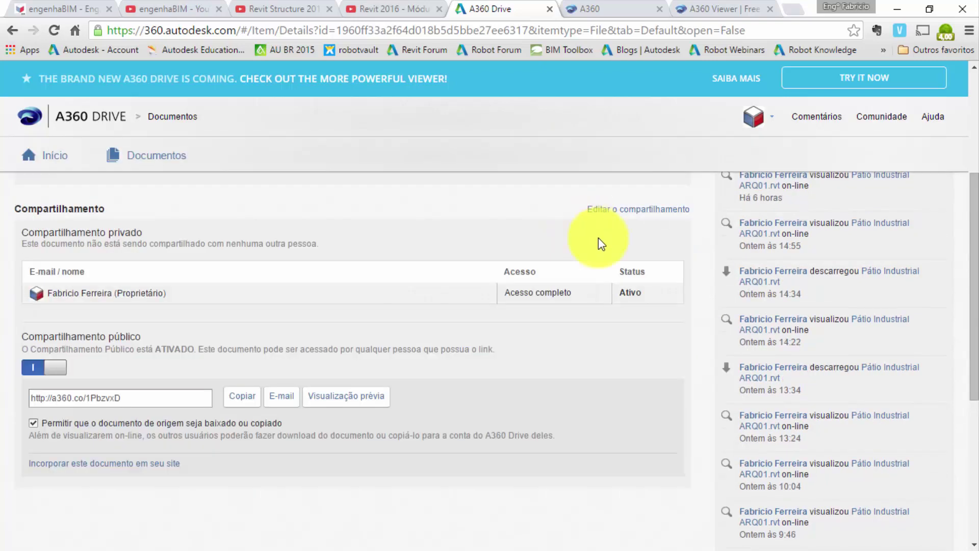
click(623, 215)
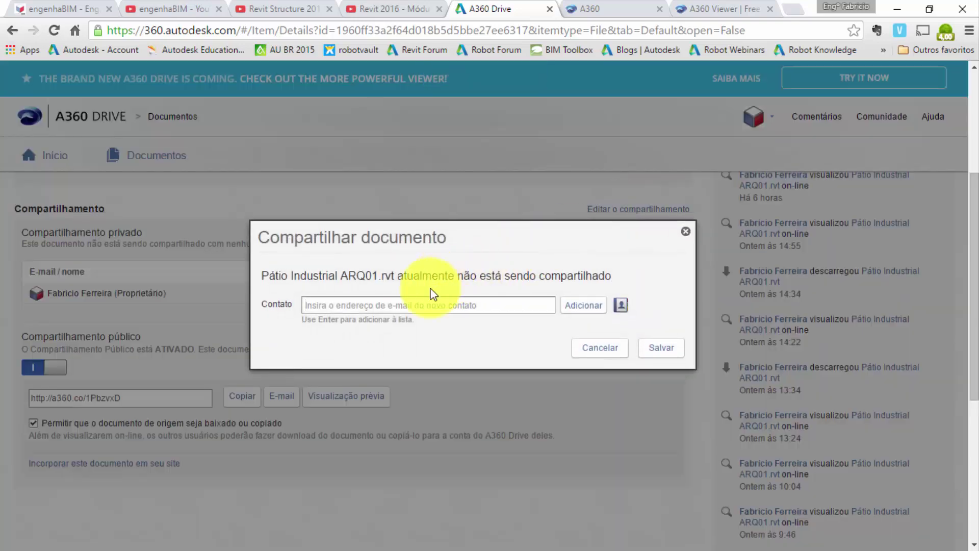
click(410, 305)
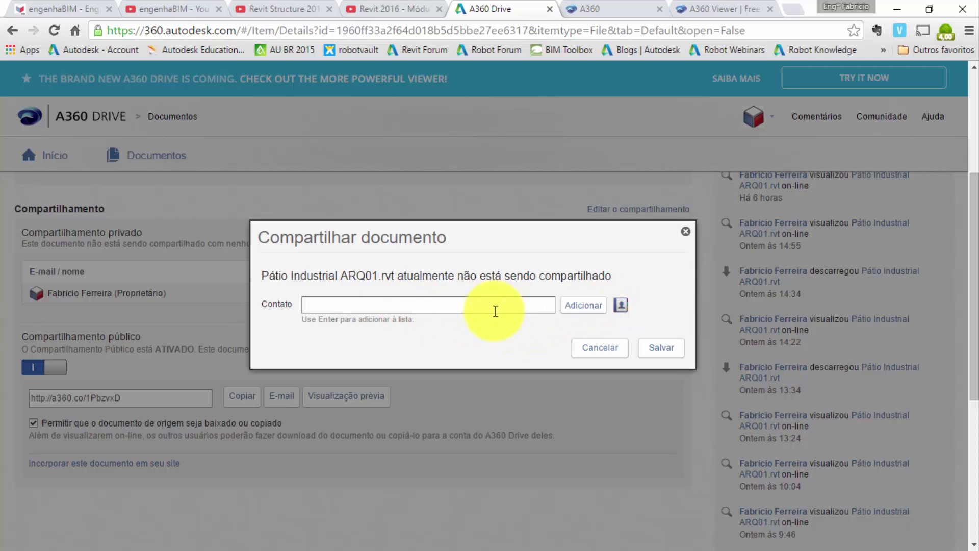
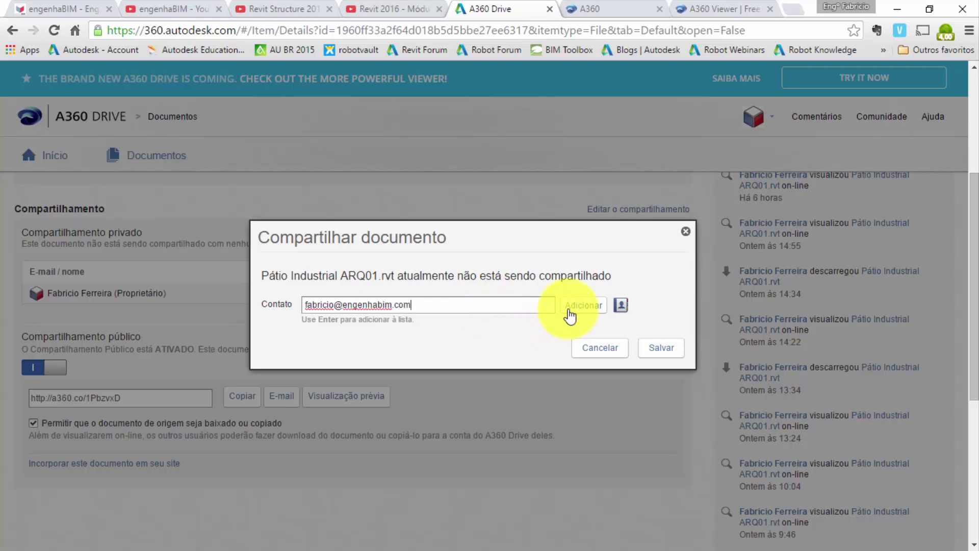
click(587, 305)
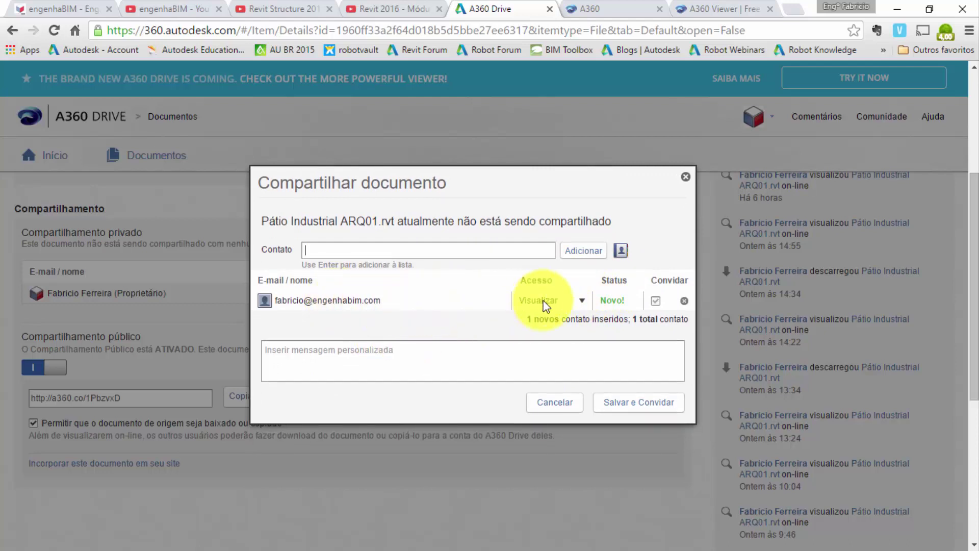
click(578, 303)
click(579, 301)
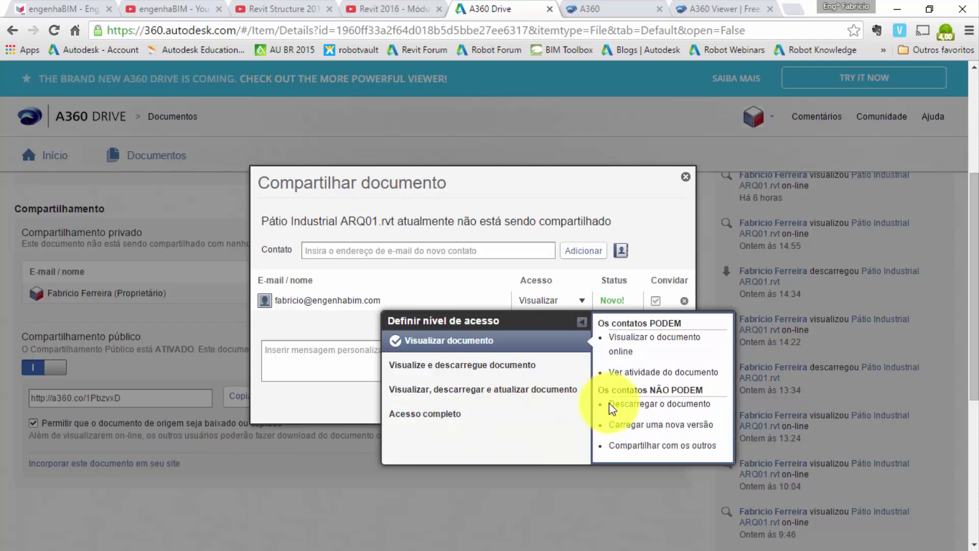
click(479, 250)
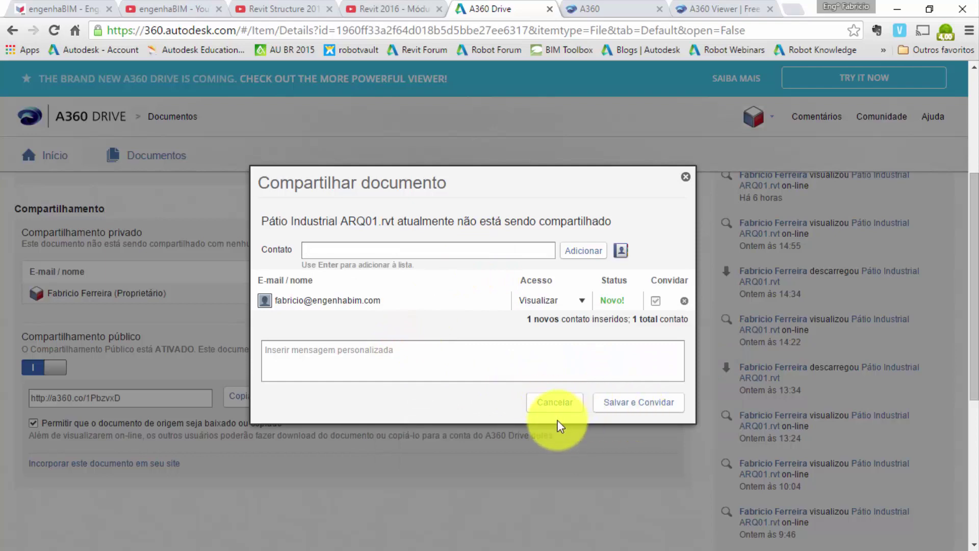
click(556, 403)
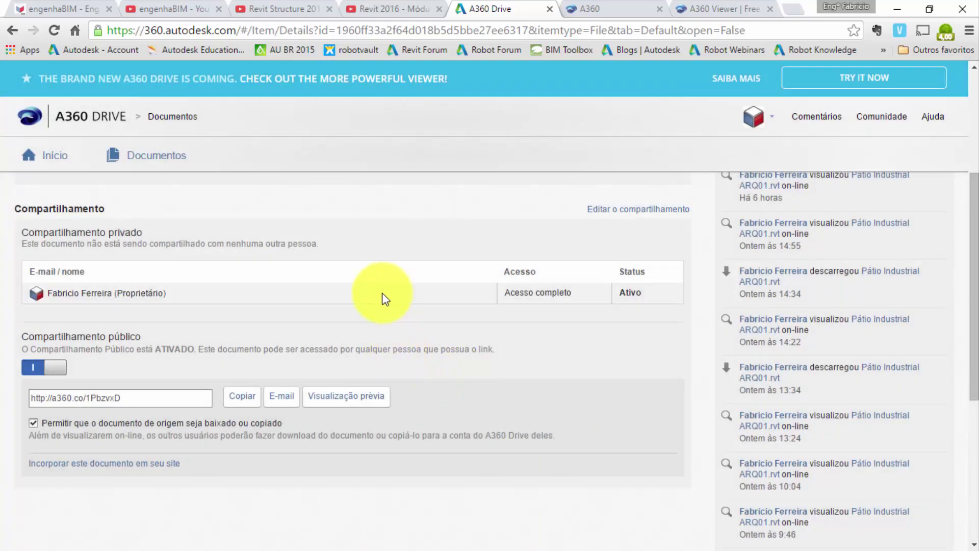
- Scroll the document details page, then go back to the De minha propriedade file list
scroll(563, 377, up, 4)
scroll(564, 375, down, 3)
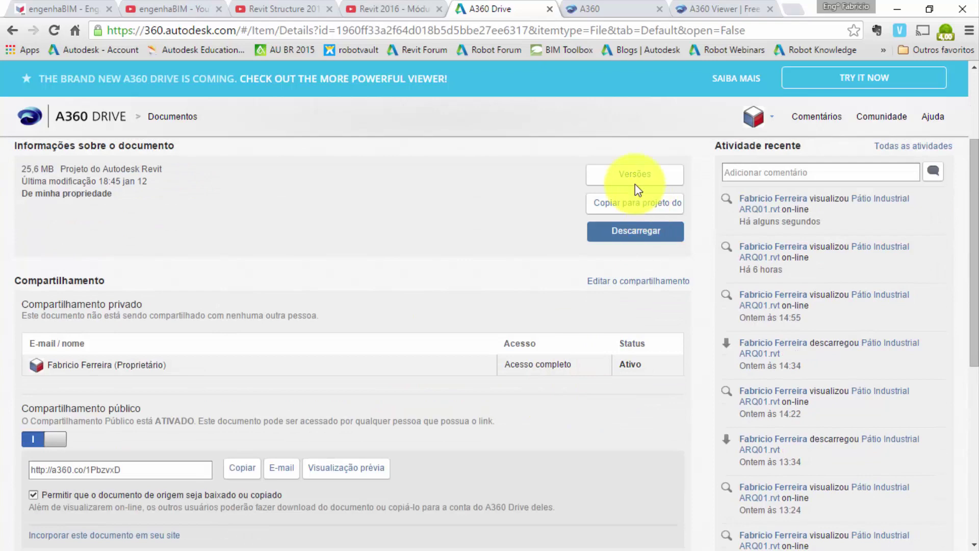
scroll(635, 186, up, 3)
click(10, 32)
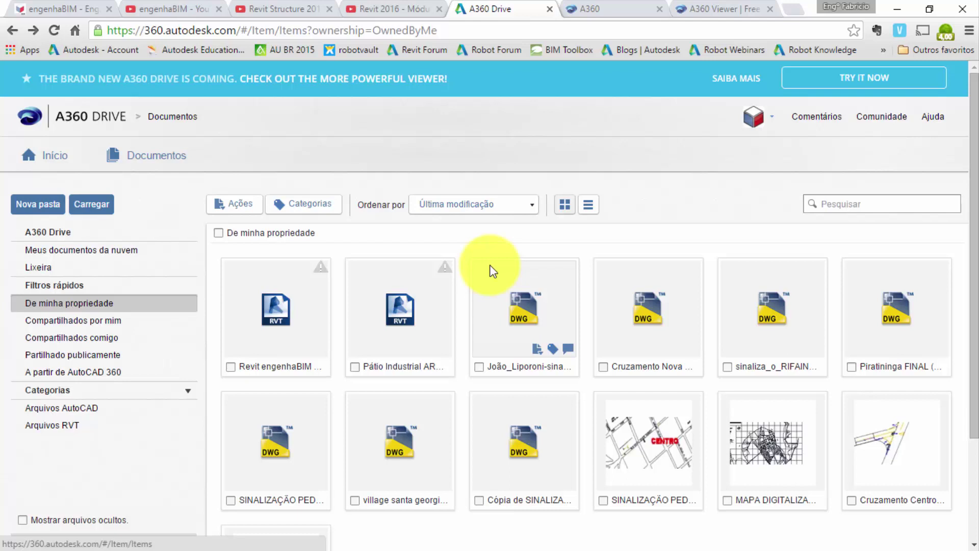
mouse_move(445, 266)
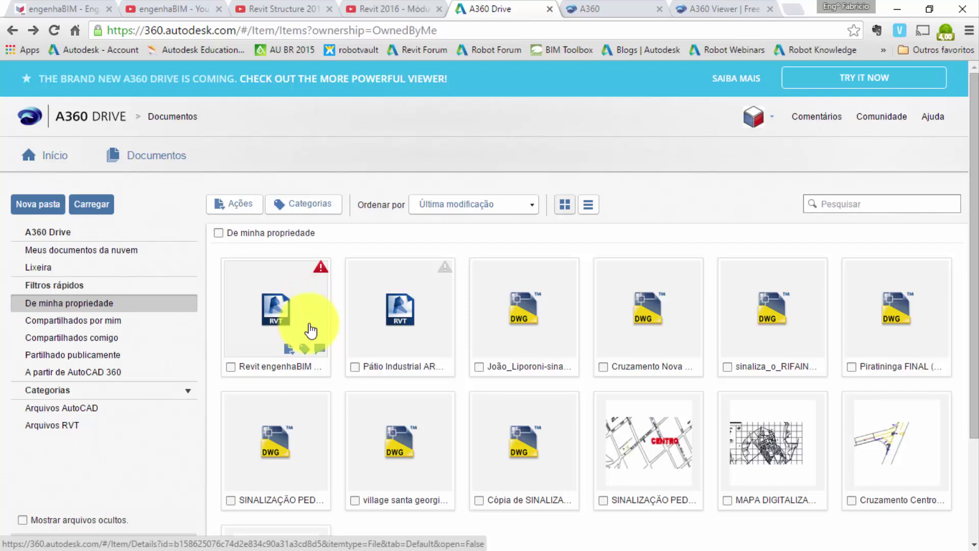
- View Revit engenhaBIM avançado.rvt details, then close the Revit Structure, Revit 2016 and YouTube tabs
click(310, 331)
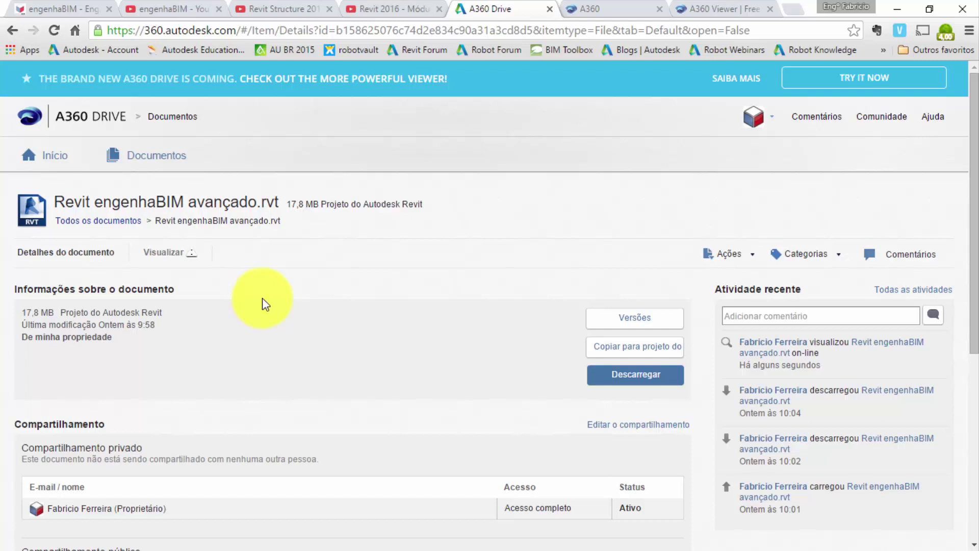
click(239, 30)
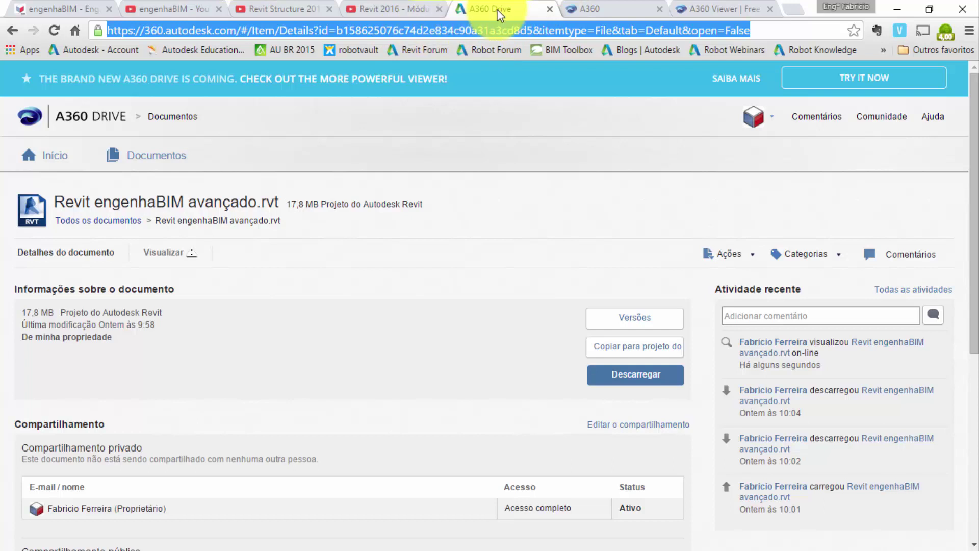
click(439, 9)
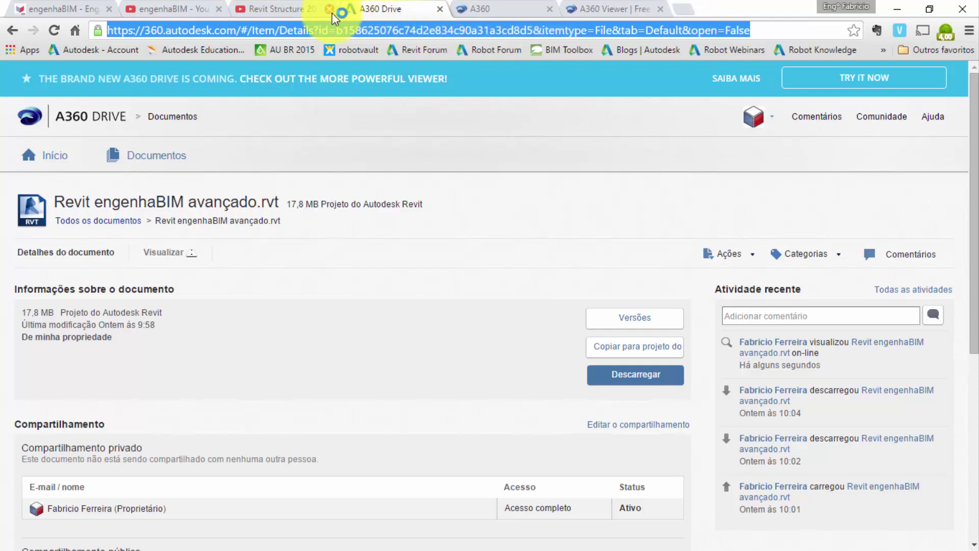
click(329, 9)
click(218, 10)
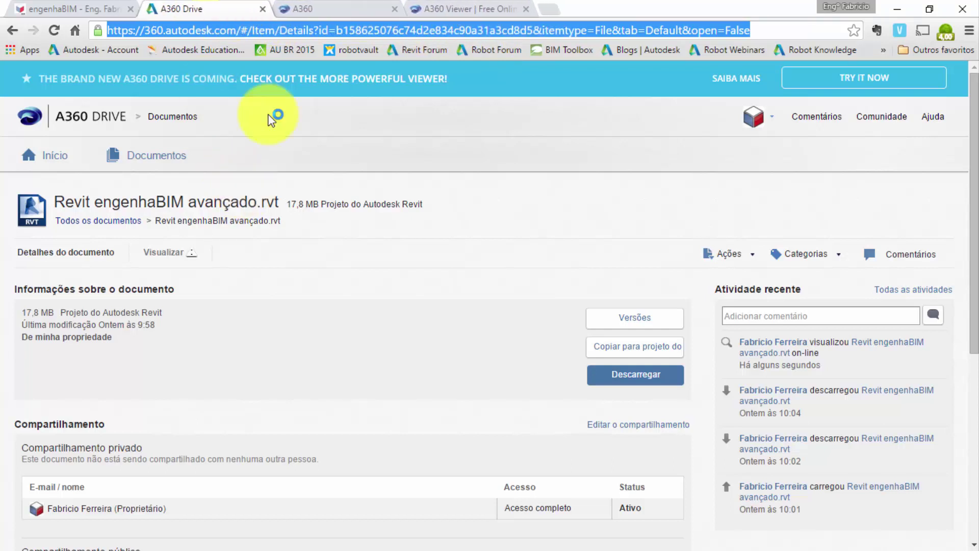
click(371, 6)
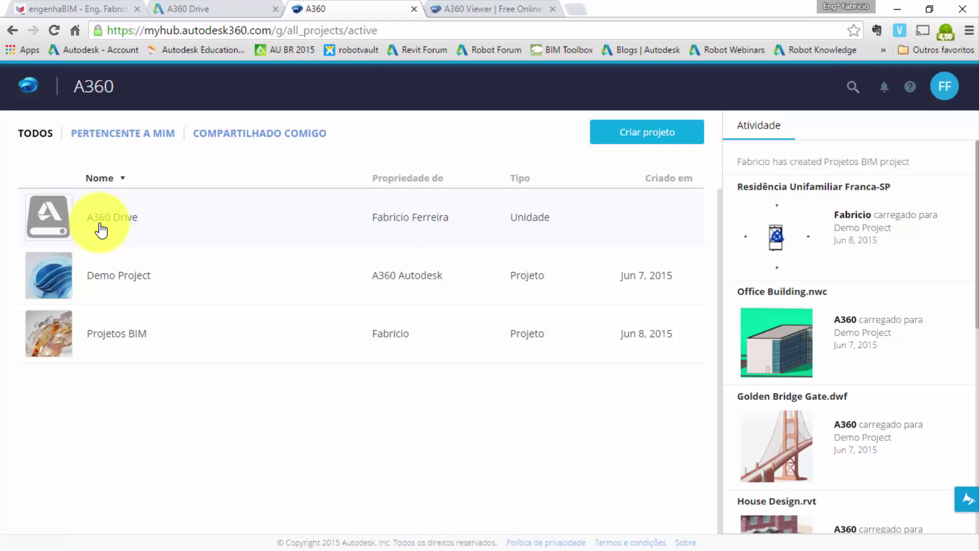
- In A360 Drive, share Pátio Industrial ARQ01.rvt, try inviting 'dasd', check permissions, then cancel
click(100, 229)
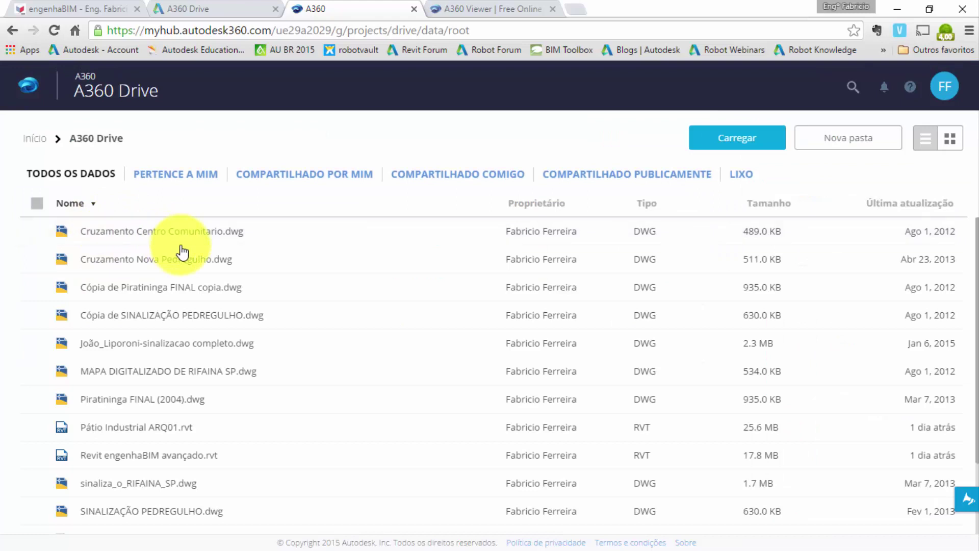
scroll(182, 250, down, 2)
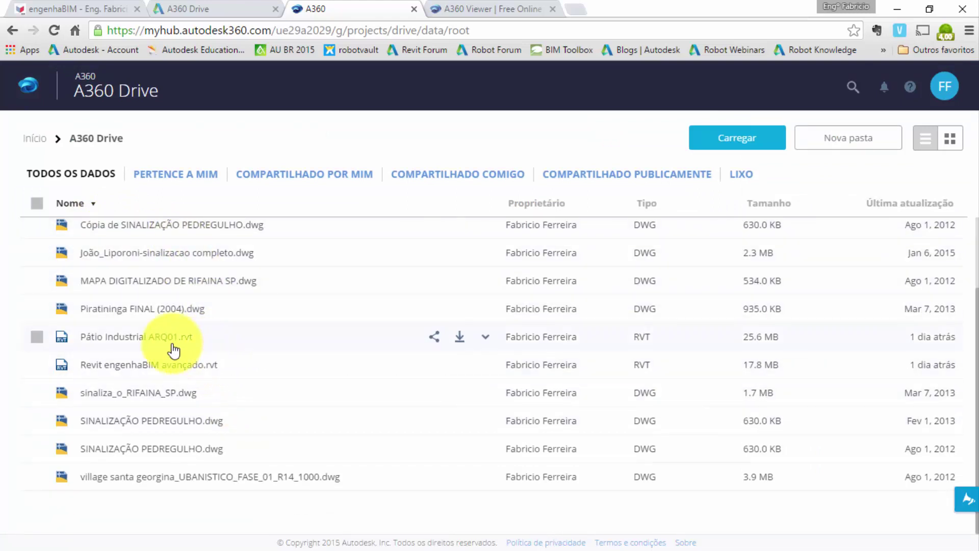
click(434, 338)
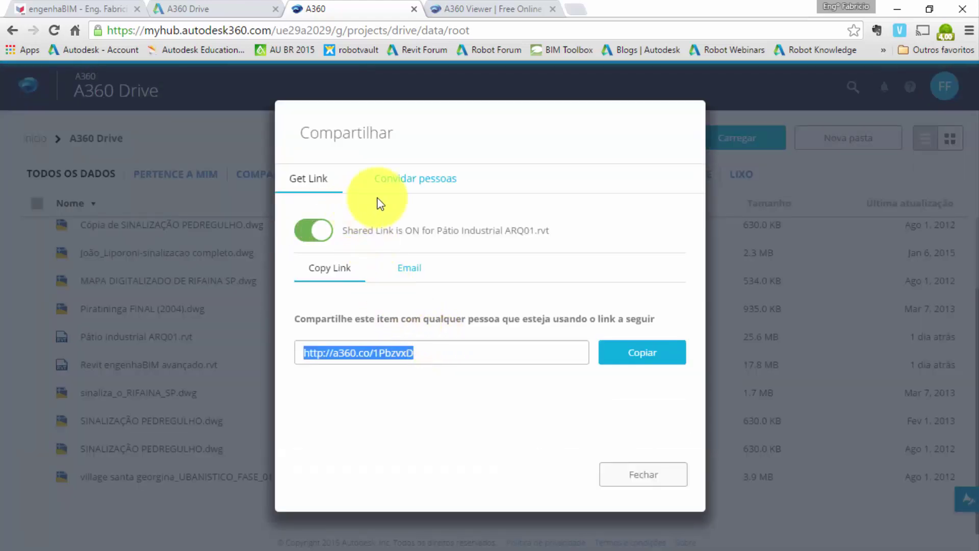
click(415, 179)
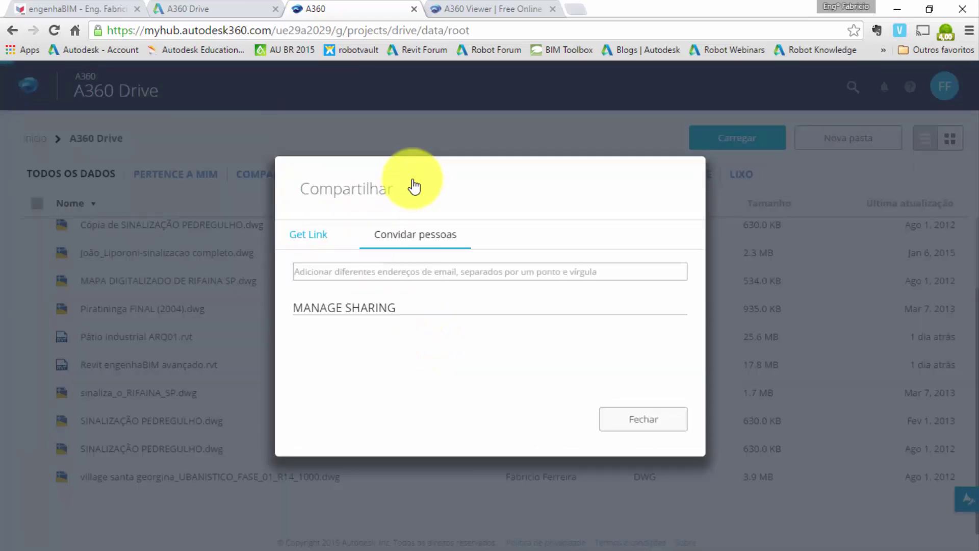
click(393, 273)
text(dasd)
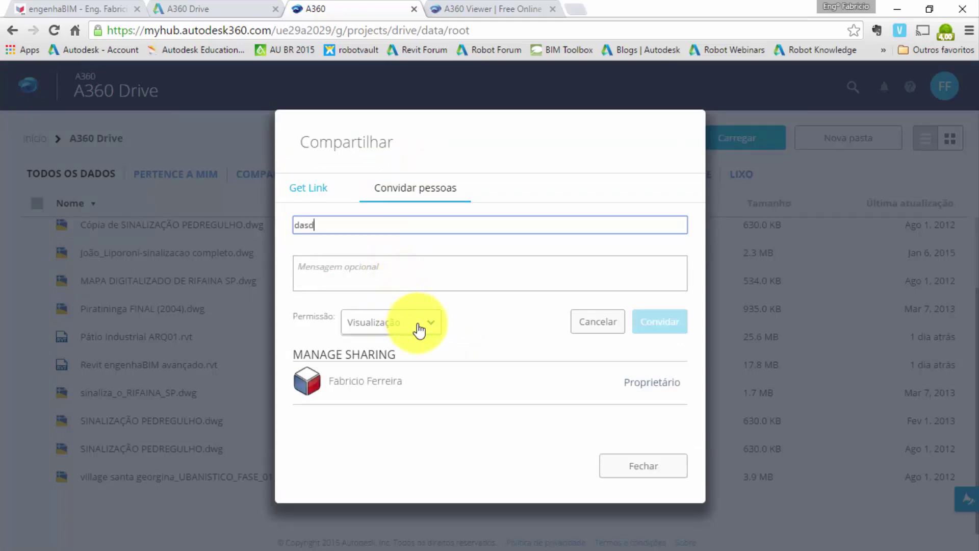
click(419, 326)
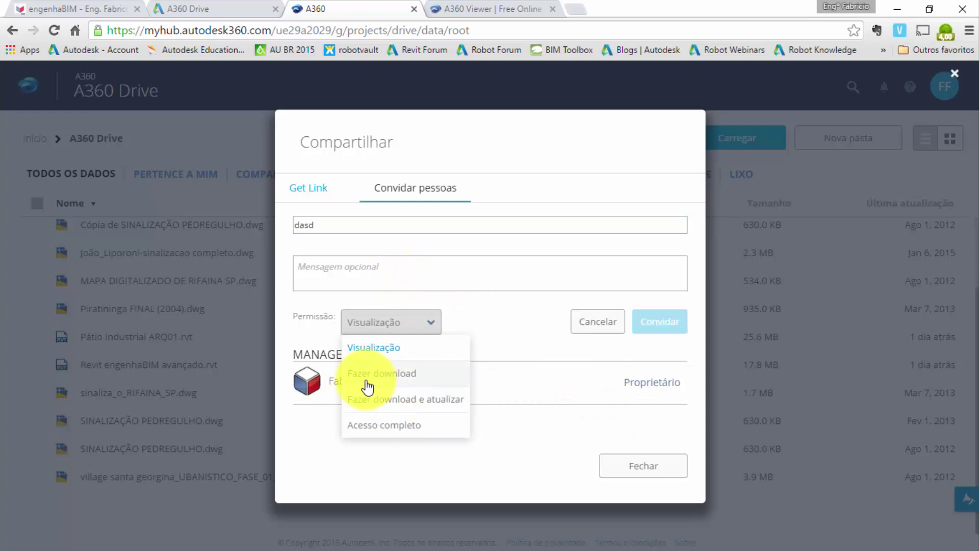
key(Escape)
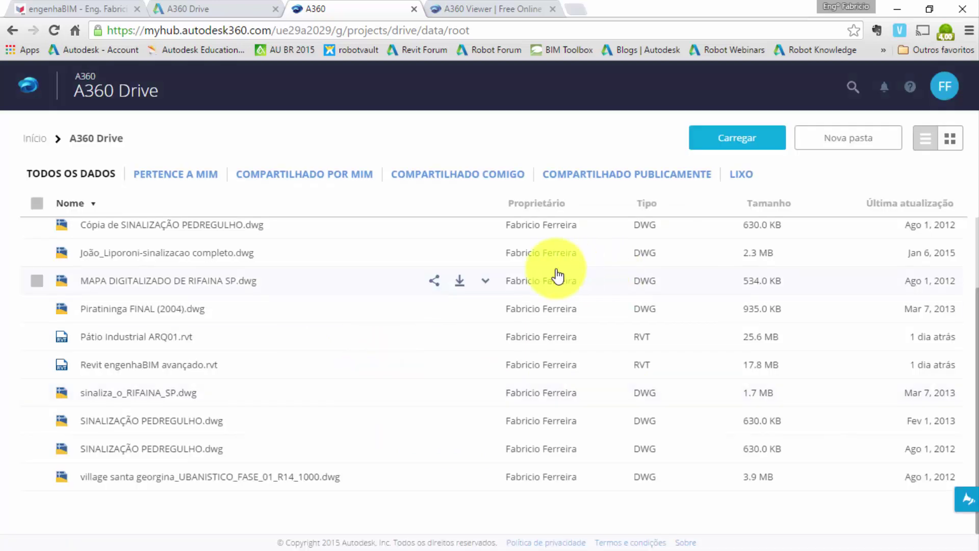
- Close the old A360 Drive details tab and open then dismiss the Pátio Industrial ARQ01.rvt actions menu
click(240, 9)
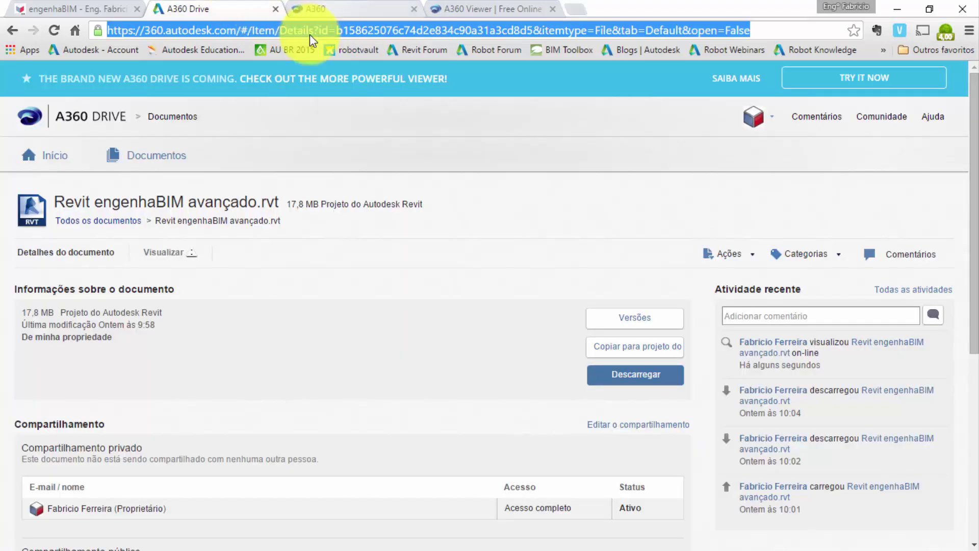
click(275, 8)
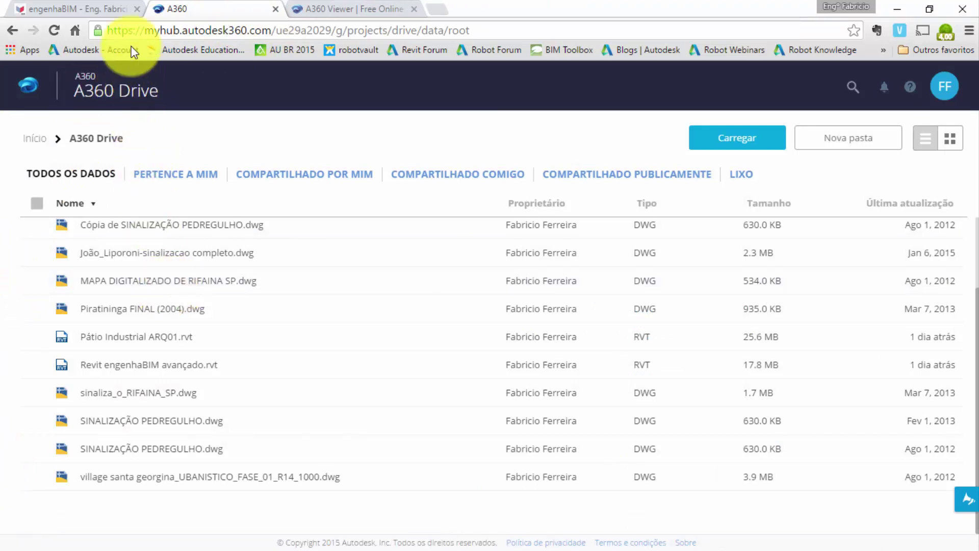
click(151, 29)
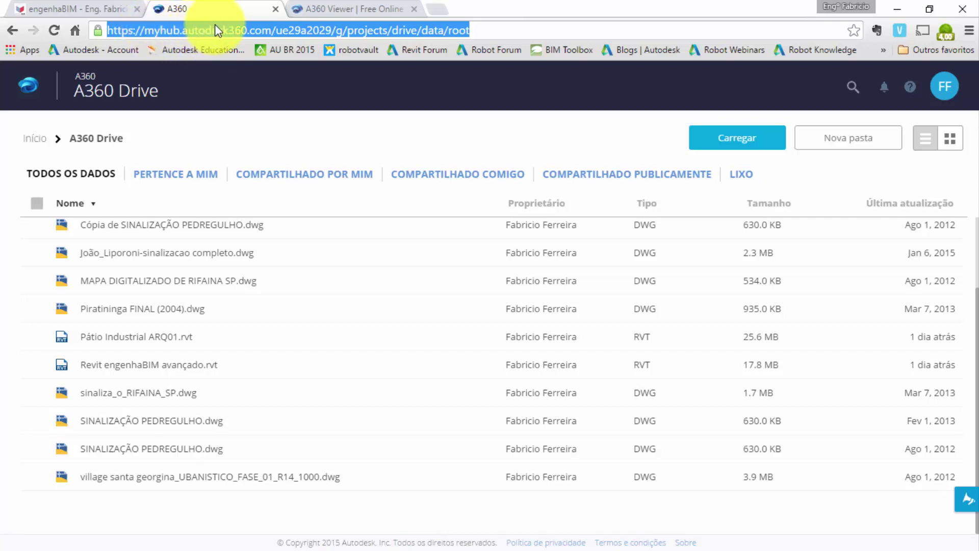
mouse_move(306, 336)
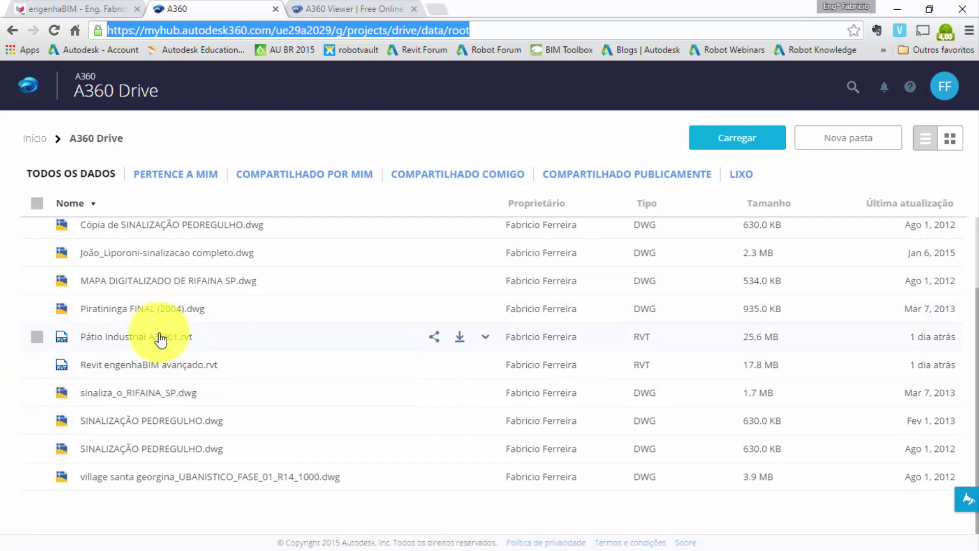
click(485, 337)
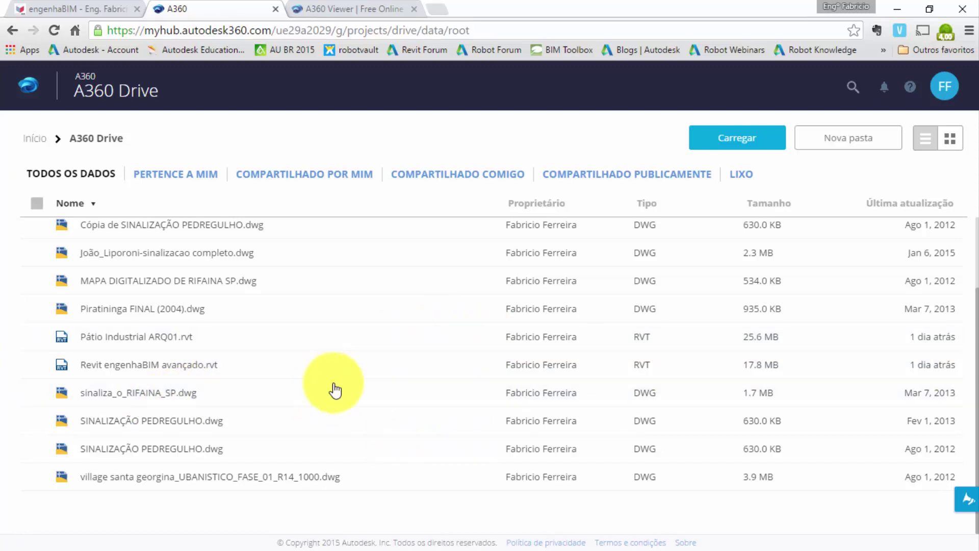
mouse_move(136, 337)
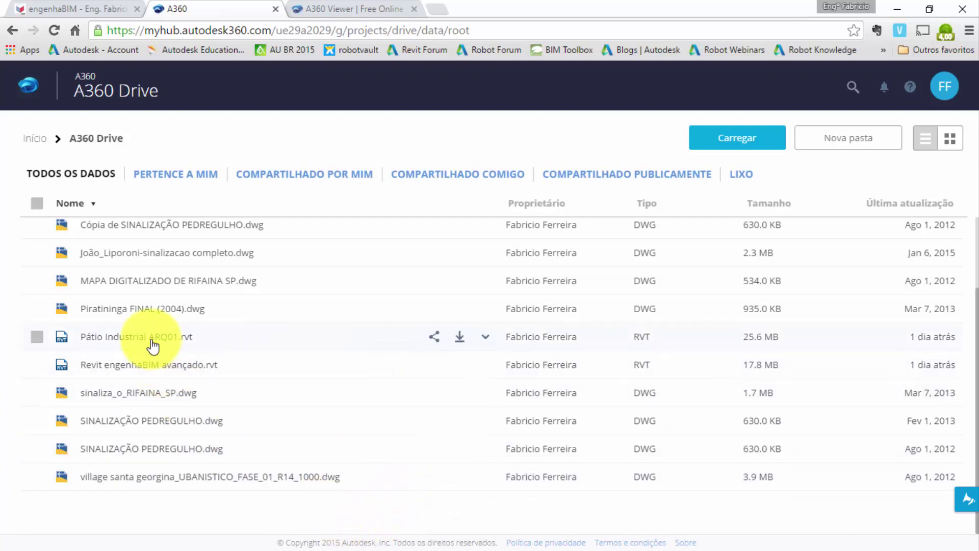
- Open Pátio Industrial ARQ01.rvt in the online viewer and zoom around its 3D model
click(153, 346)
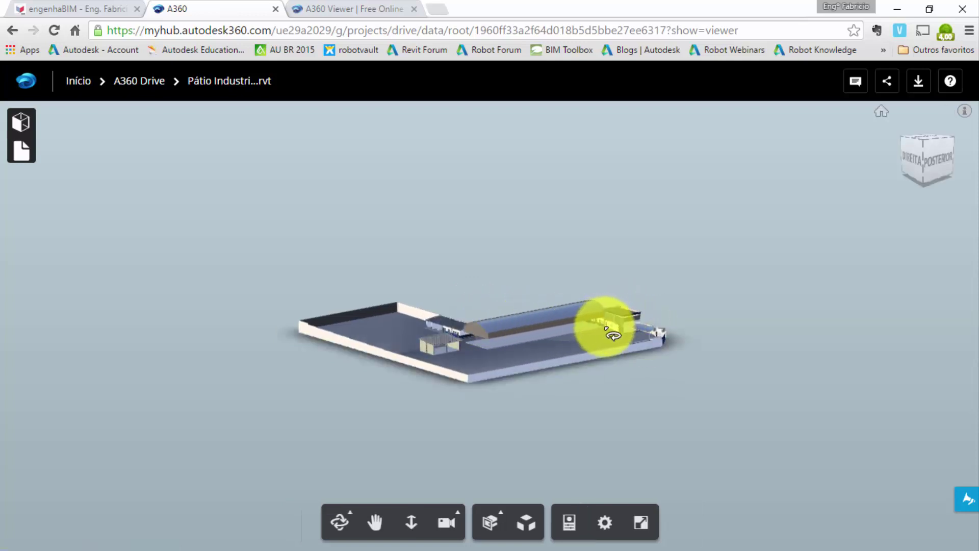
scroll(616, 335, up, 3)
scroll(633, 337, up, 3)
scroll(444, 334, up, 3)
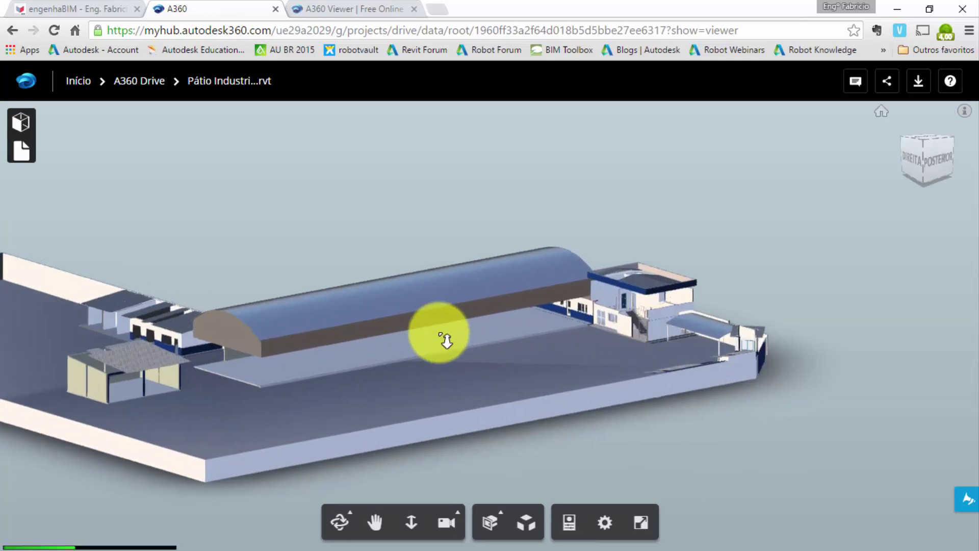
scroll(284, 327, up, 2)
scroll(612, 325, up, 3)
scroll(704, 278, up, 2)
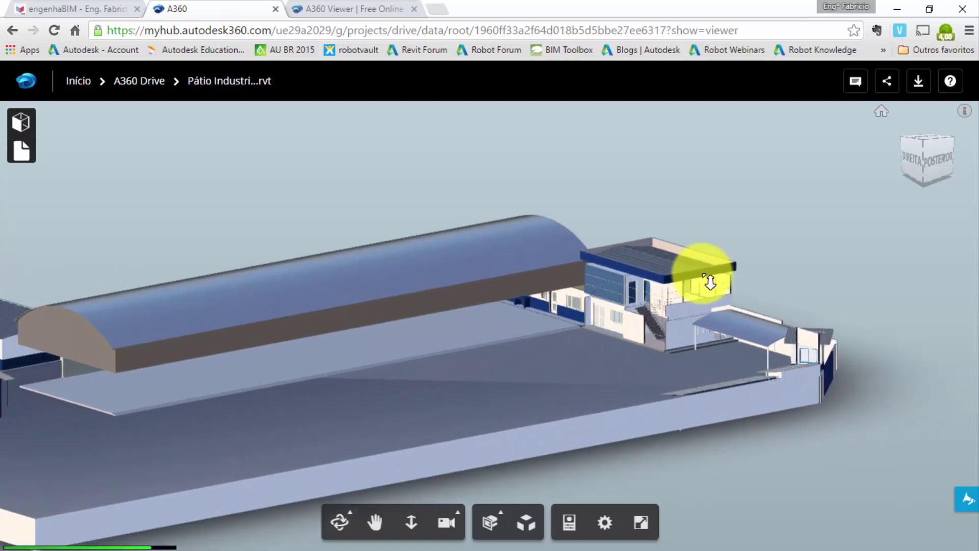
scroll(750, 279, up, 3)
scroll(444, 313, down, 2)
scroll(444, 312, down, 3)
scroll(290, 448, down, 3)
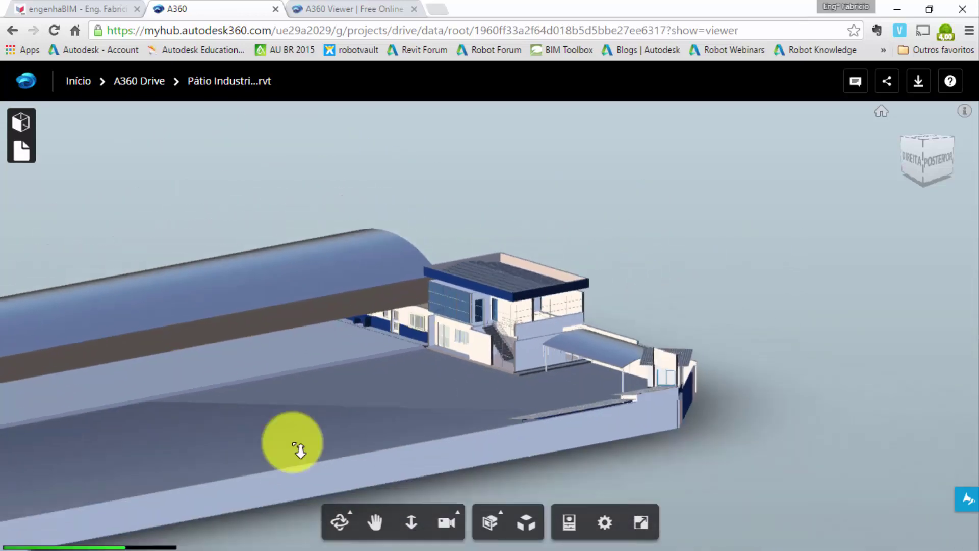
scroll(493, 315, down, 2)
scroll(494, 315, up, 2)
scroll(673, 323, up, 3)
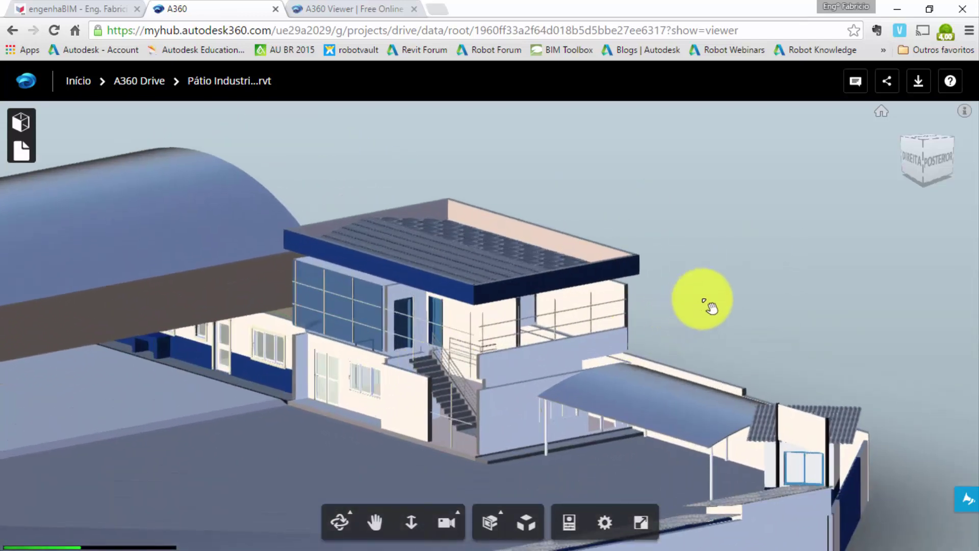
scroll(771, 274, up, 2)
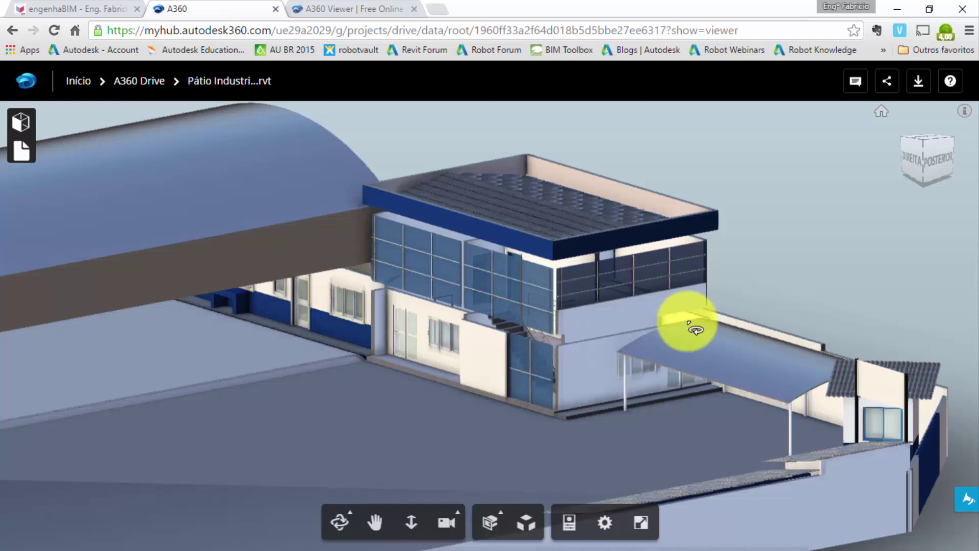
scroll(586, 291, up, 3)
scroll(558, 270, up, 2)
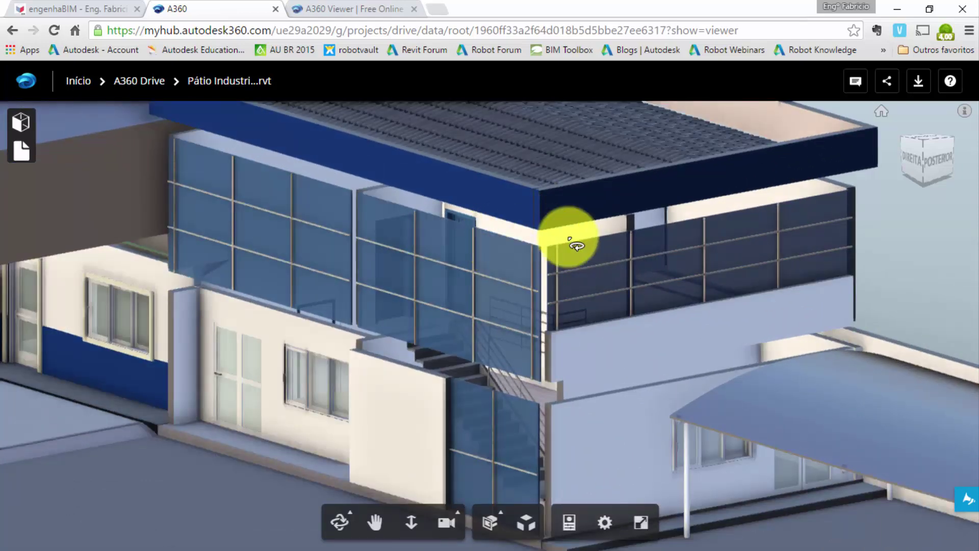
scroll(573, 243, down, 2)
scroll(567, 245, down, 3)
scroll(541, 243, down, 2)
scroll(530, 242, down, 2)
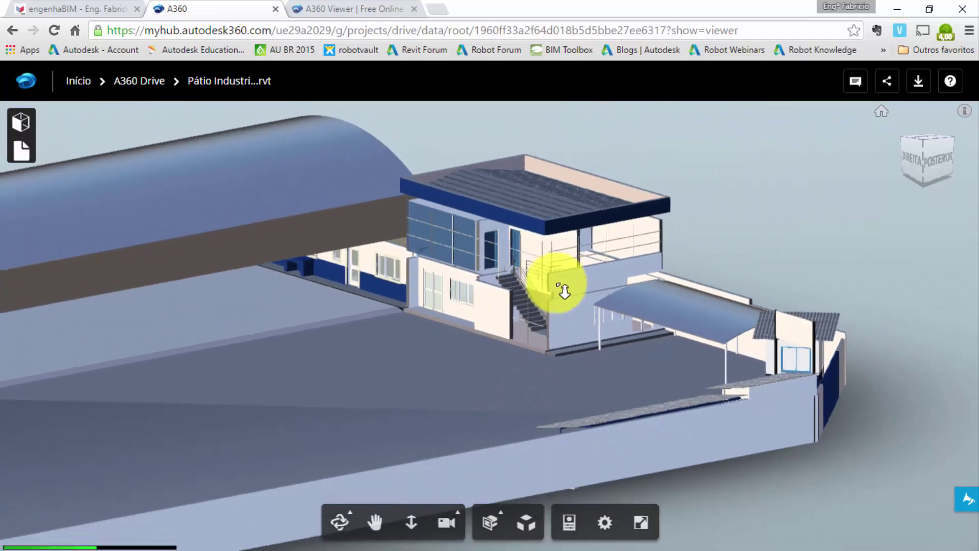
- Orbit the model to reveal the office stairs and select a light-blue office wall
mouse_move(516, 323)
mouse_down()
mouse_move(619, 280)
mouse_move(419, 261)
mouse_up()
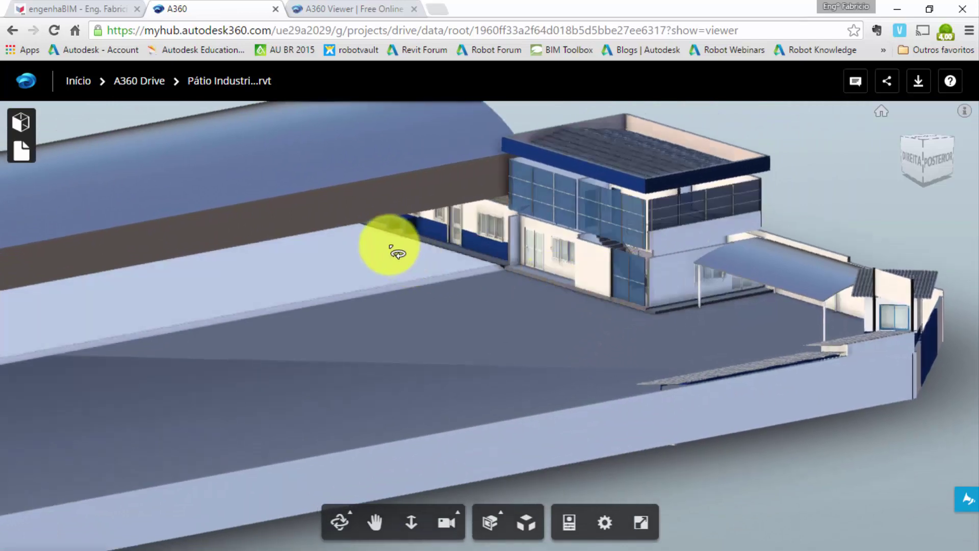
scroll(493, 291, down, 2)
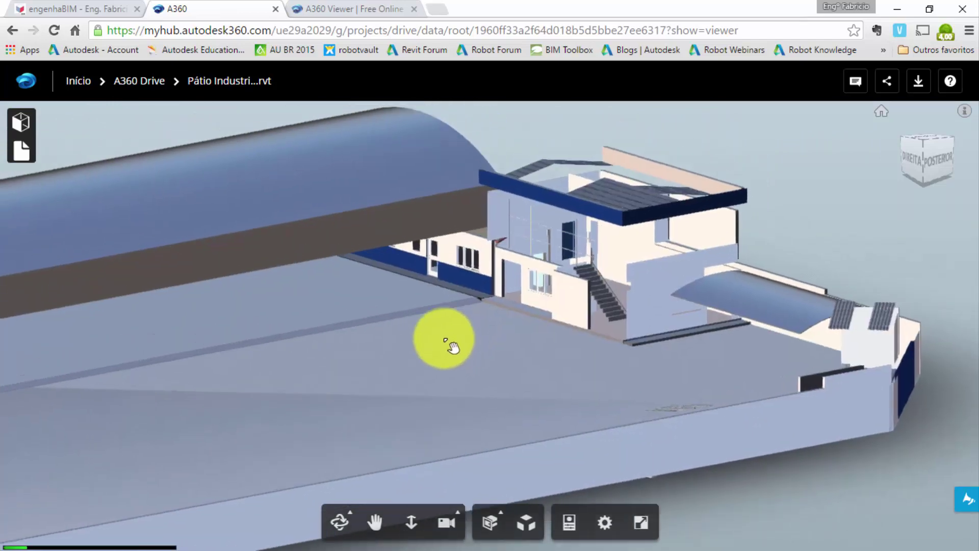
scroll(444, 341, down, 1)
scroll(448, 334, down, 1)
mouse_move(462, 372)
mouse_down()
mouse_move(350, 368)
mouse_move(354, 376)
mouse_move(444, 374)
mouse_up()
scroll(459, 350, up, 1)
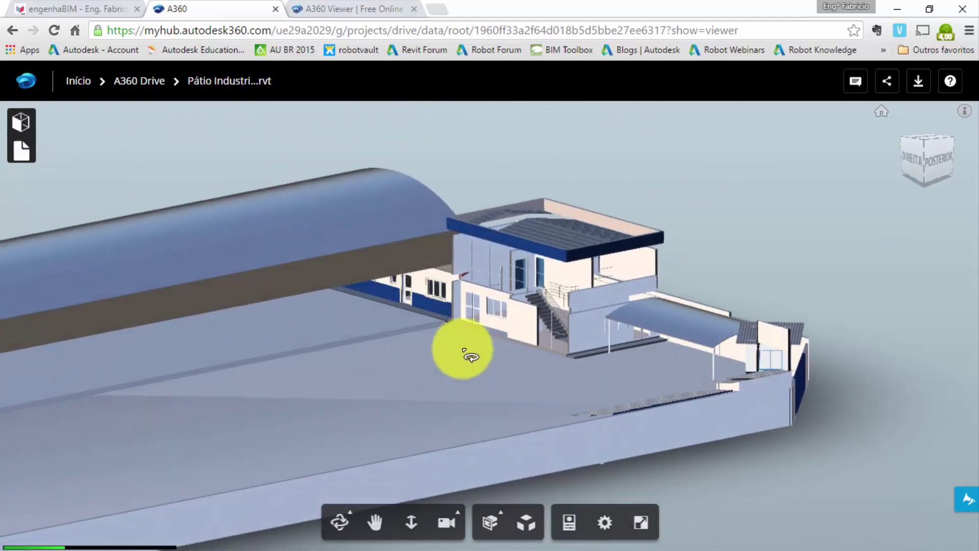
scroll(557, 299, up, 2)
scroll(558, 296, down, 2)
scroll(503, 343, down, 1)
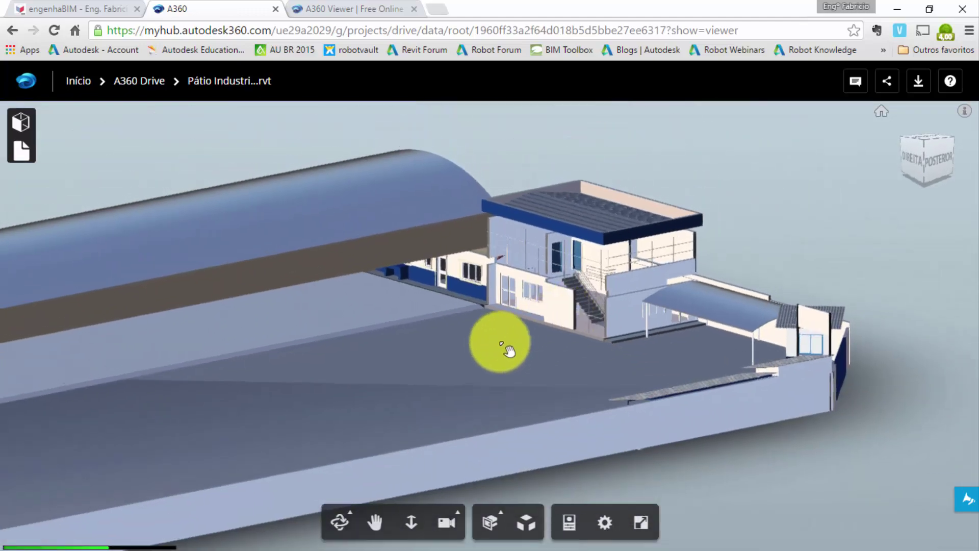
scroll(492, 332, up, 1)
scroll(502, 331, up, 2)
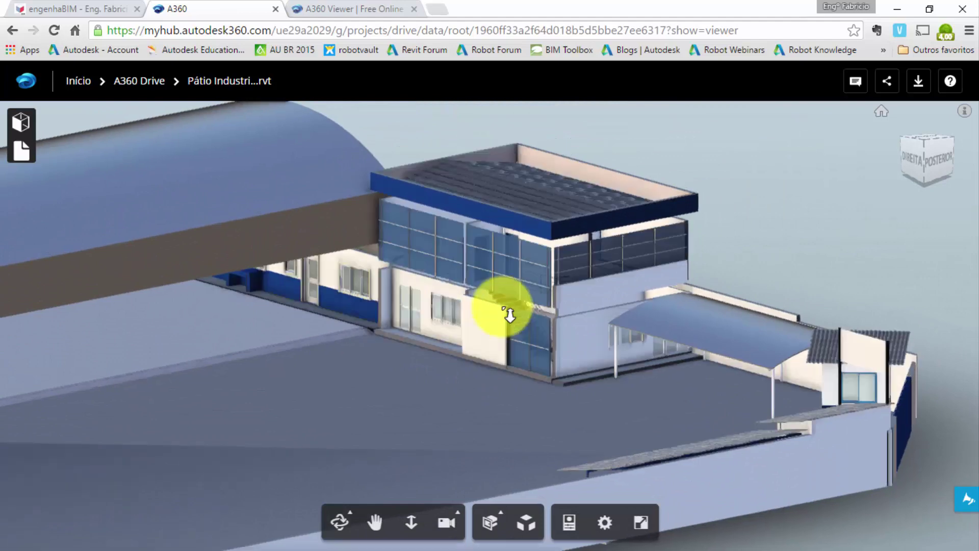
click(507, 320)
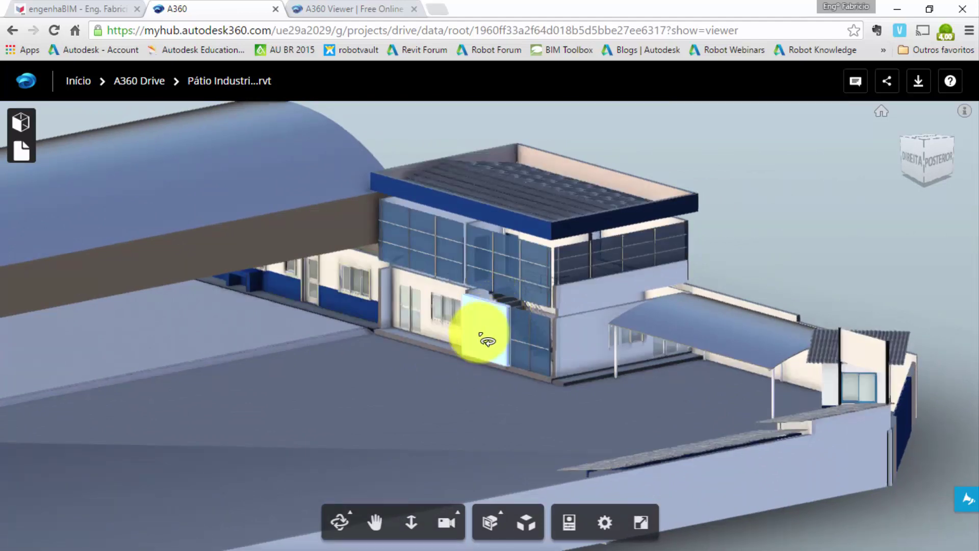
- Show and scroll through the properties of basic wall 507192
click(567, 525)
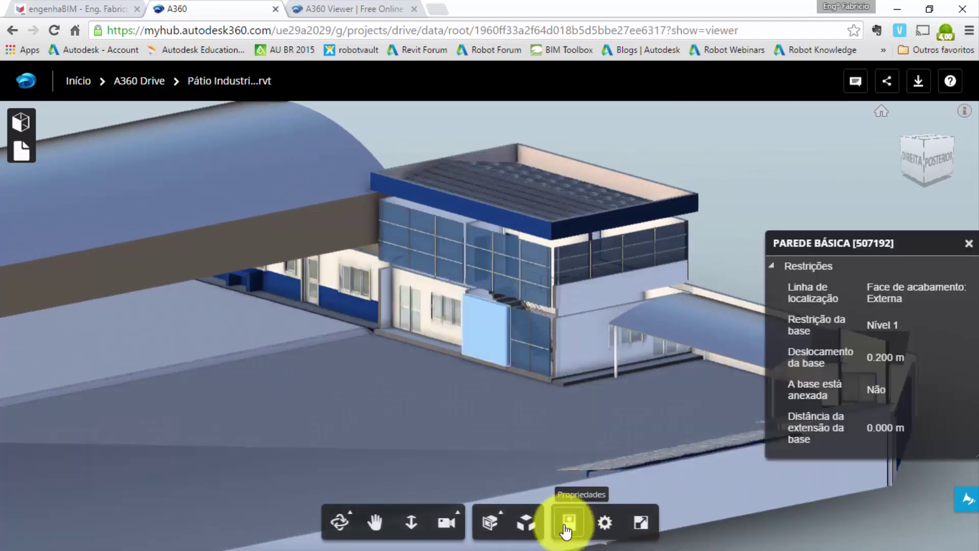
scroll(903, 332, down, 3)
scroll(903, 331, down, 2)
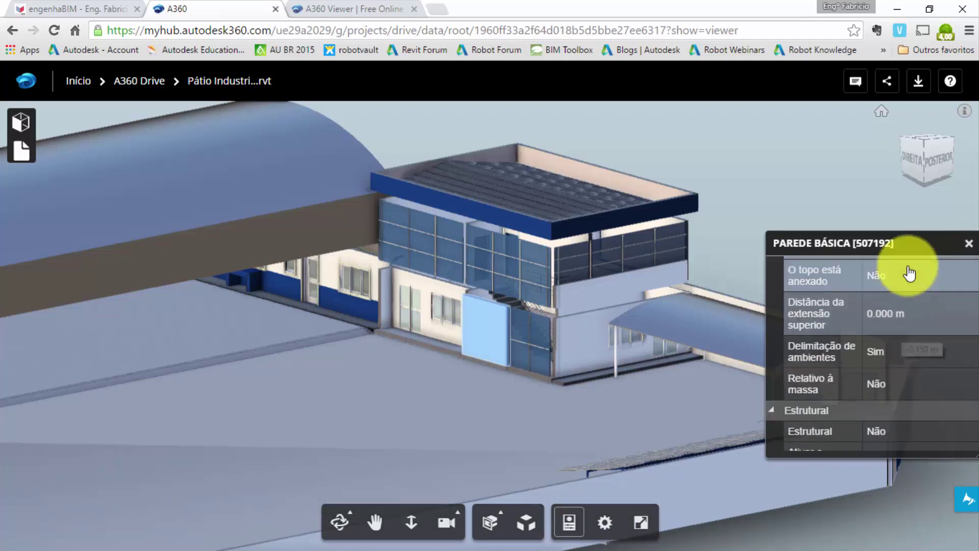
scroll(903, 331, up, 2)
scroll(903, 332, up, 5)
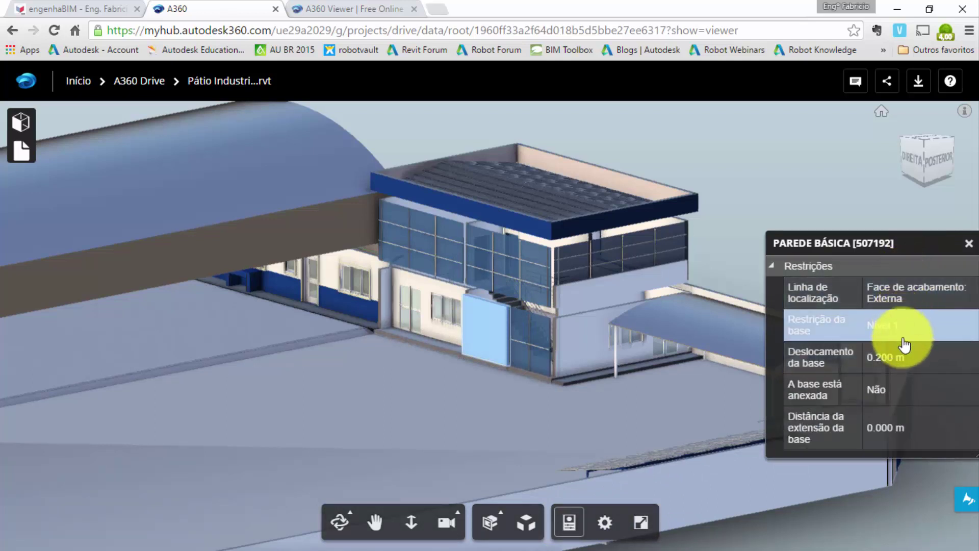
scroll(904, 342, down, 2)
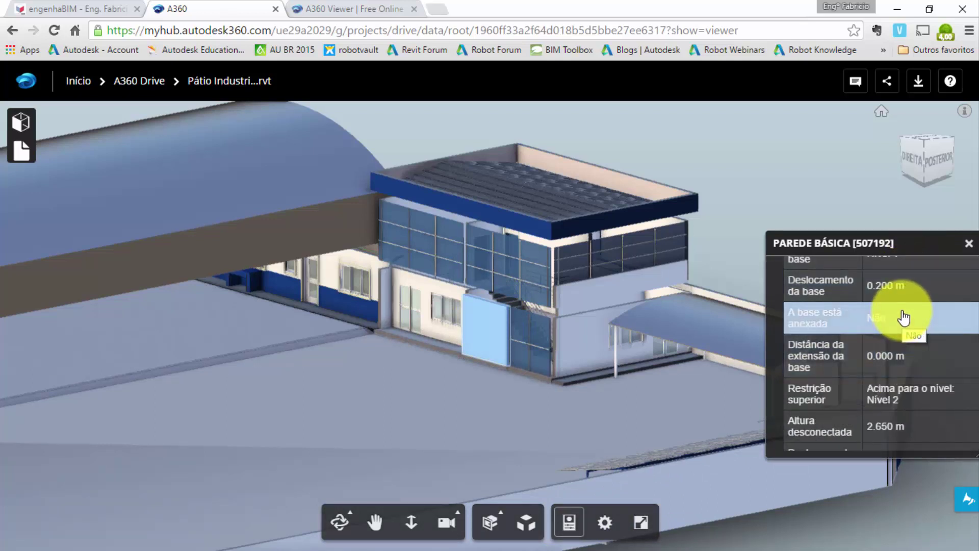
scroll(892, 398, down, 2)
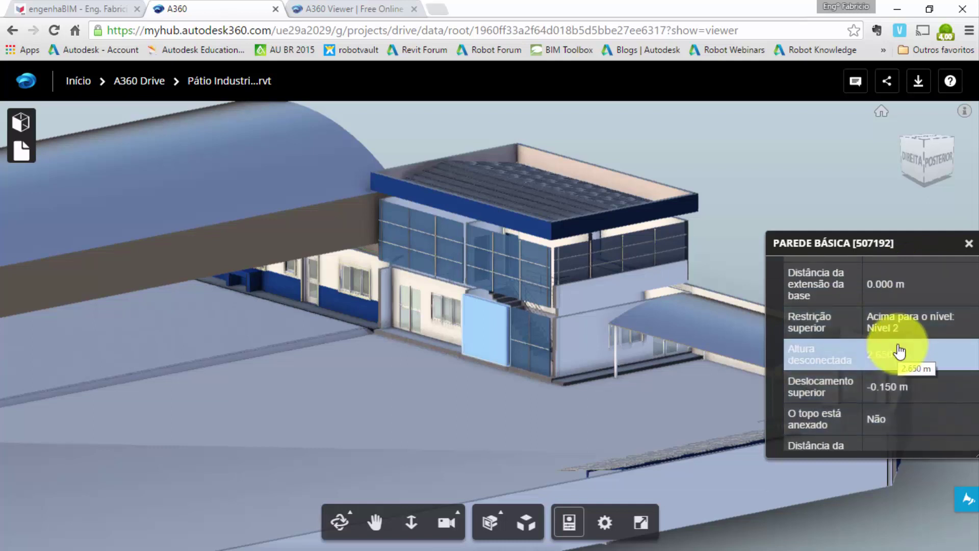
scroll(899, 351, down, 2)
scroll(899, 351, down, 2)
scroll(899, 351, down, 2)
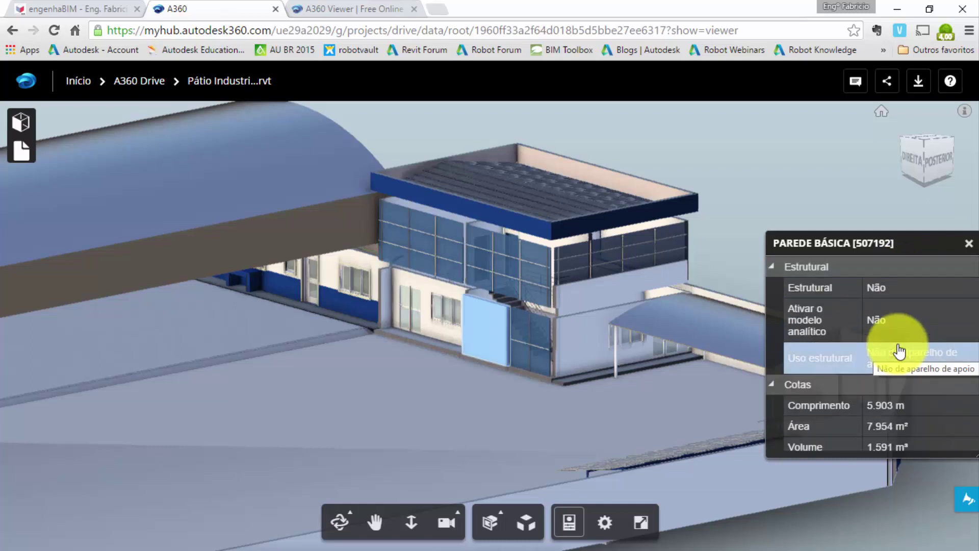
scroll(899, 350, down, 2)
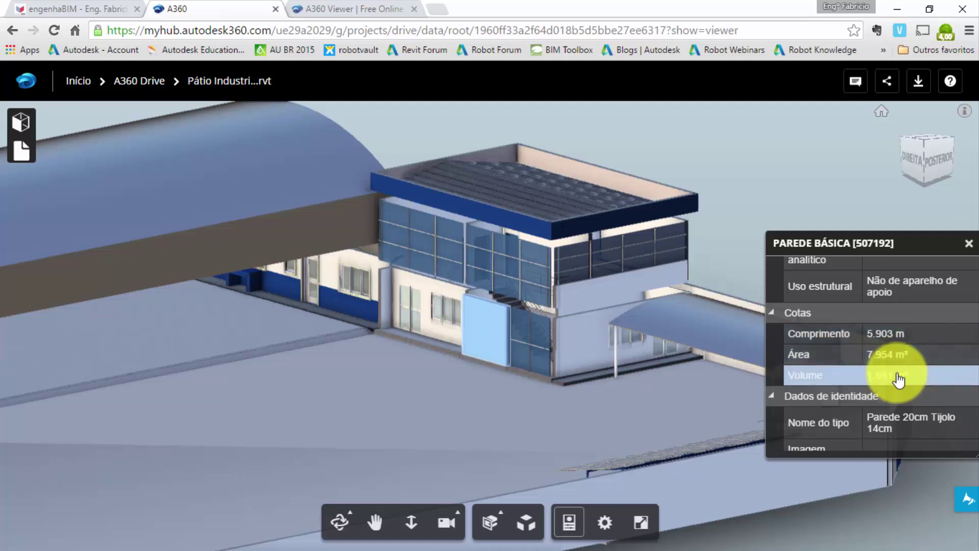
scroll(899, 377, down, 5)
scroll(900, 378, down, 2)
- Select a second wall, 517083, and scroll through its properties
click(604, 223)
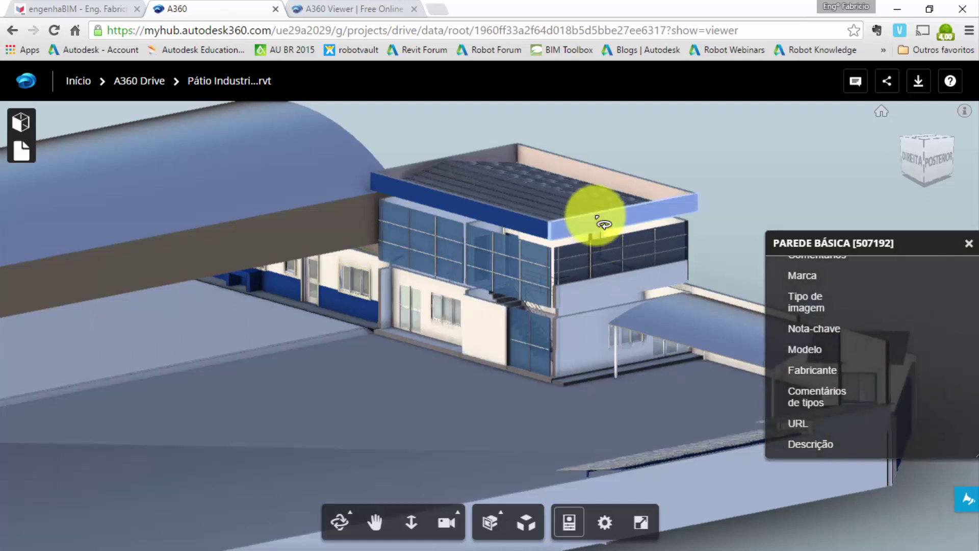
scroll(862, 360, up, 3)
scroll(867, 352, down, 1)
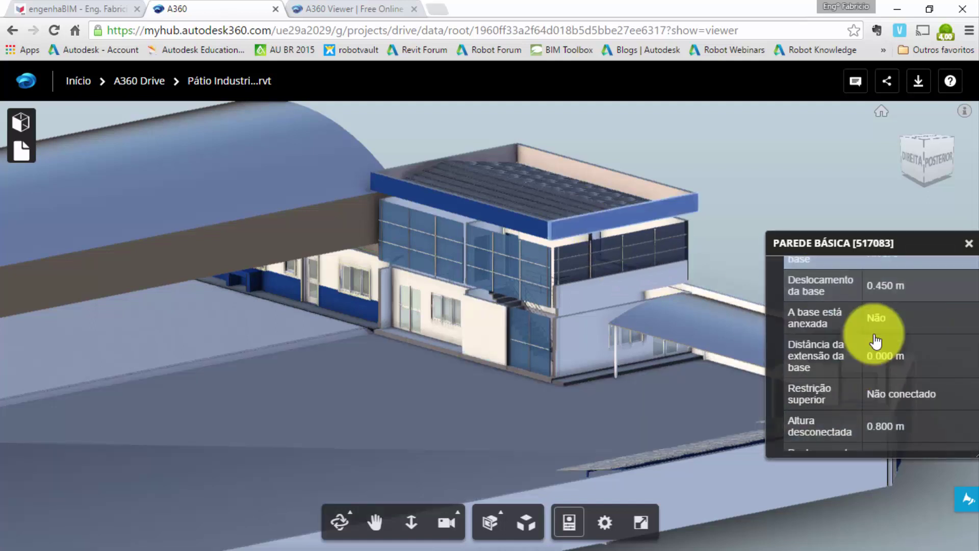
scroll(876, 341, down, 4)
scroll(876, 340, down, 2)
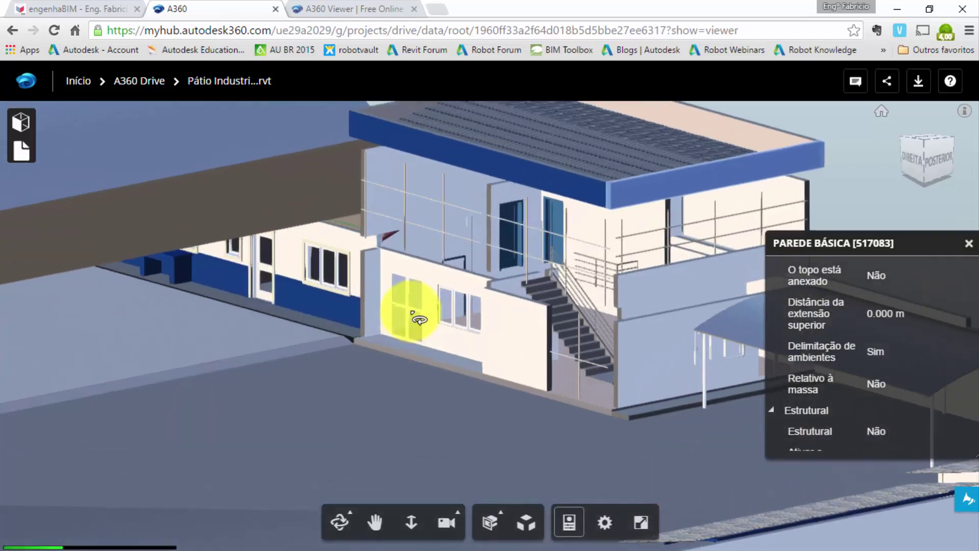
scroll(411, 317, up, 5)
- Select the double entrance door and scroll through its properties
click(422, 309)
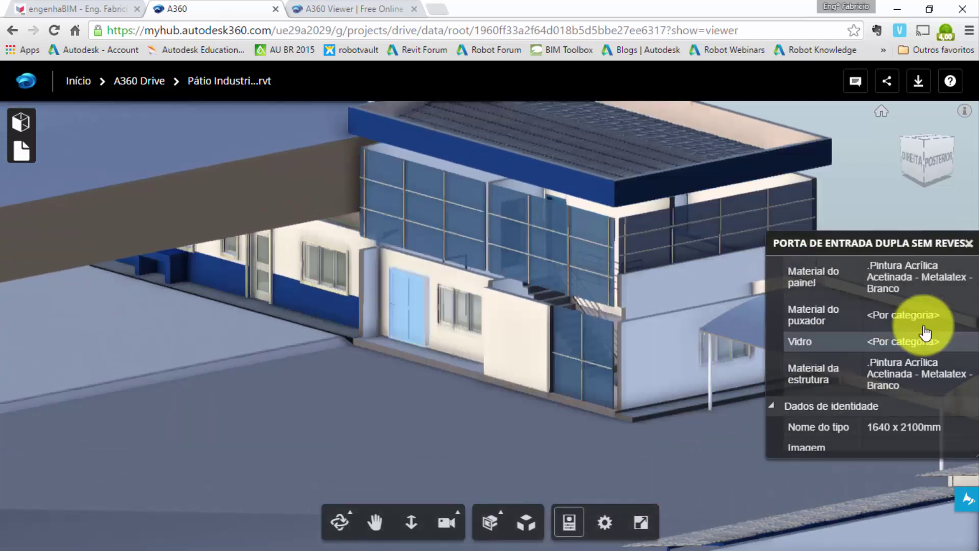
scroll(925, 332, up, 5)
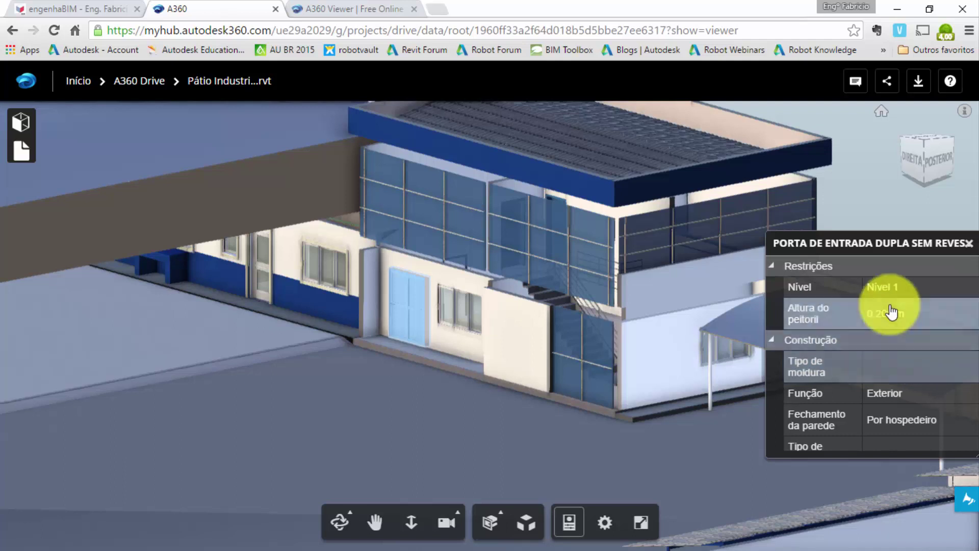
scroll(906, 326, down, 2)
scroll(917, 343, down, 1)
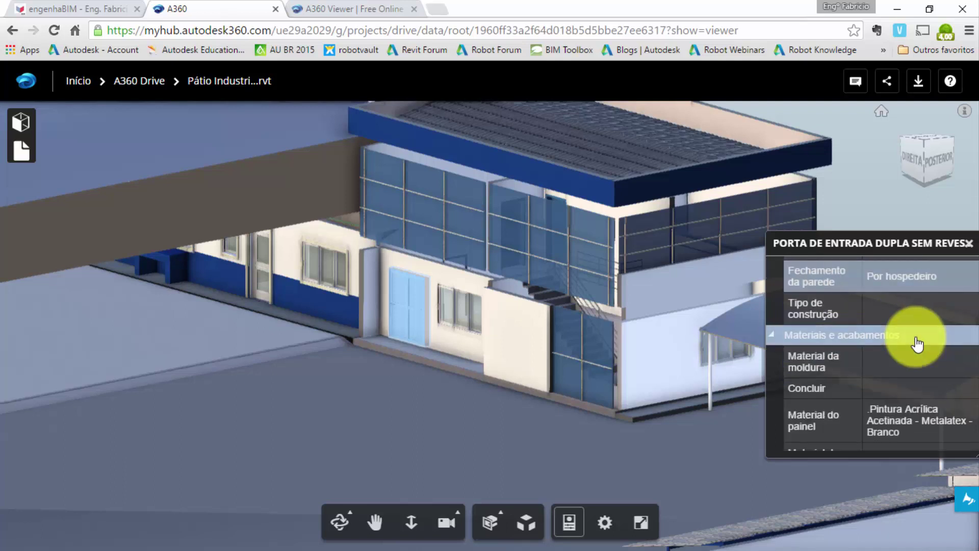
scroll(913, 337, down, 1)
scroll(912, 328, down, 1)
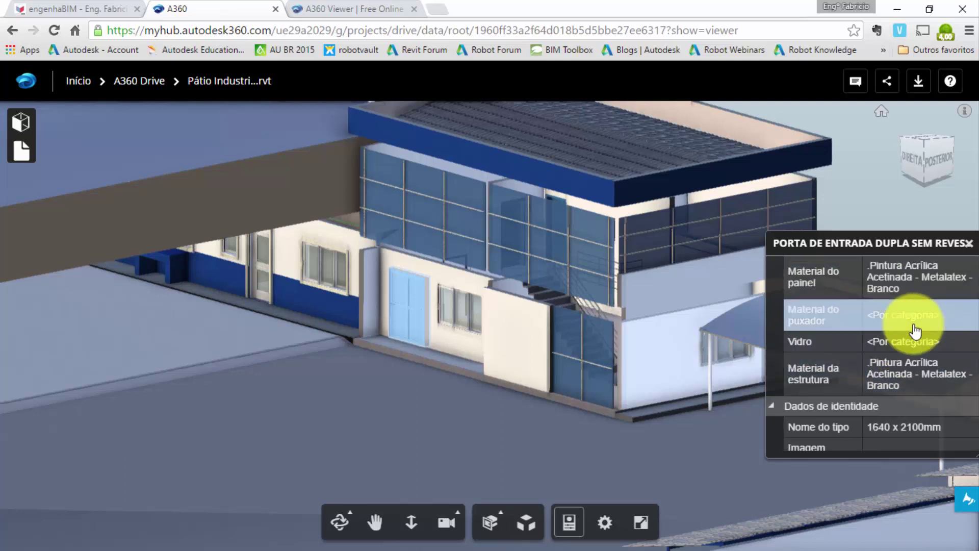
scroll(937, 314, down, 1)
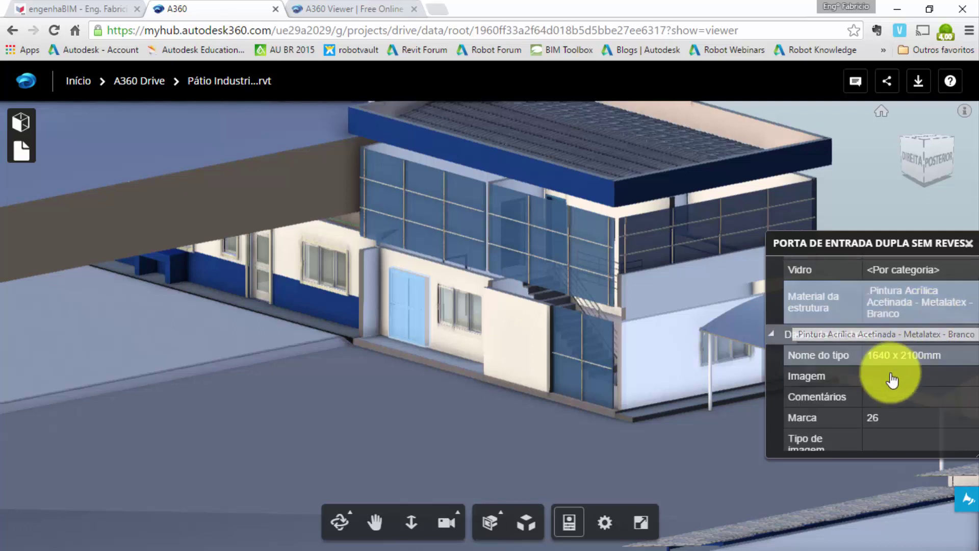
- Pick the door's Nome do tipo (1640 x 2100mm), review the remaining properties, then close the panel
click(838, 355)
scroll(905, 380, down, 1)
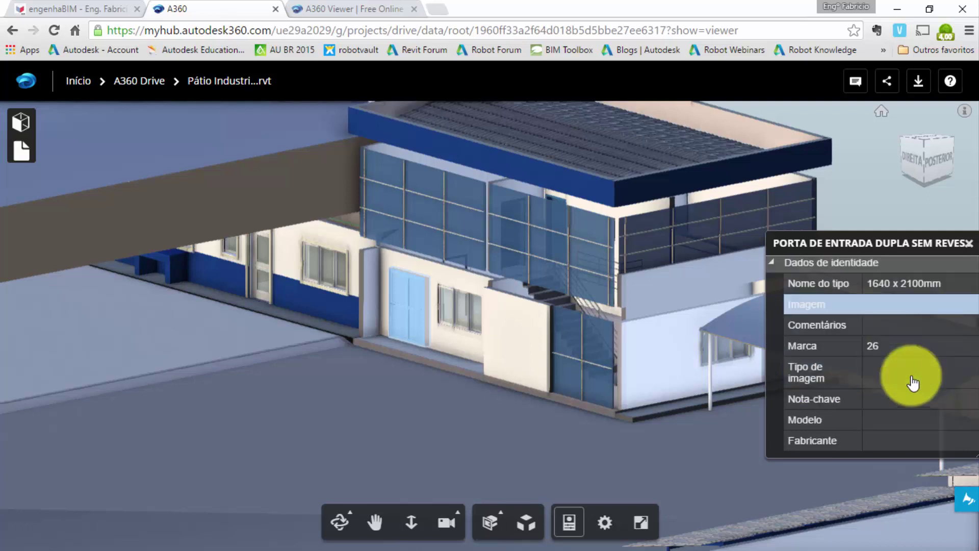
scroll(901, 370, down, 1)
scroll(896, 348, down, 2)
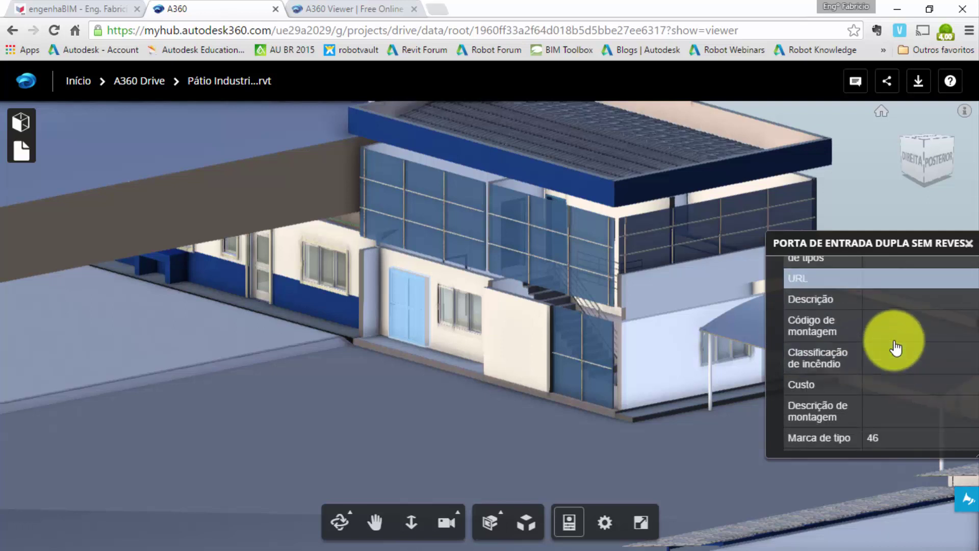
scroll(896, 348, down, 1)
scroll(896, 348, down, 2)
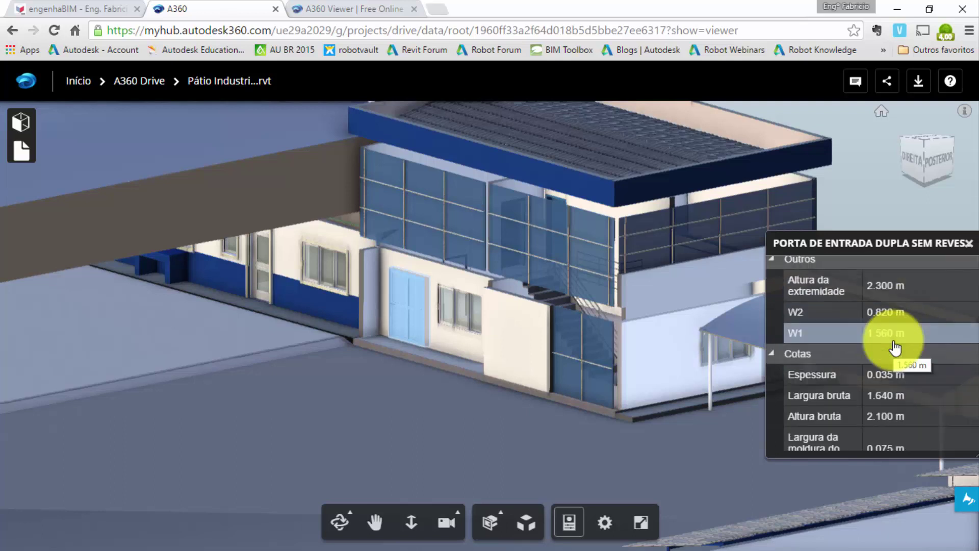
scroll(897, 349, down, 2)
scroll(896, 348, down, 1)
scroll(896, 348, down, 1)
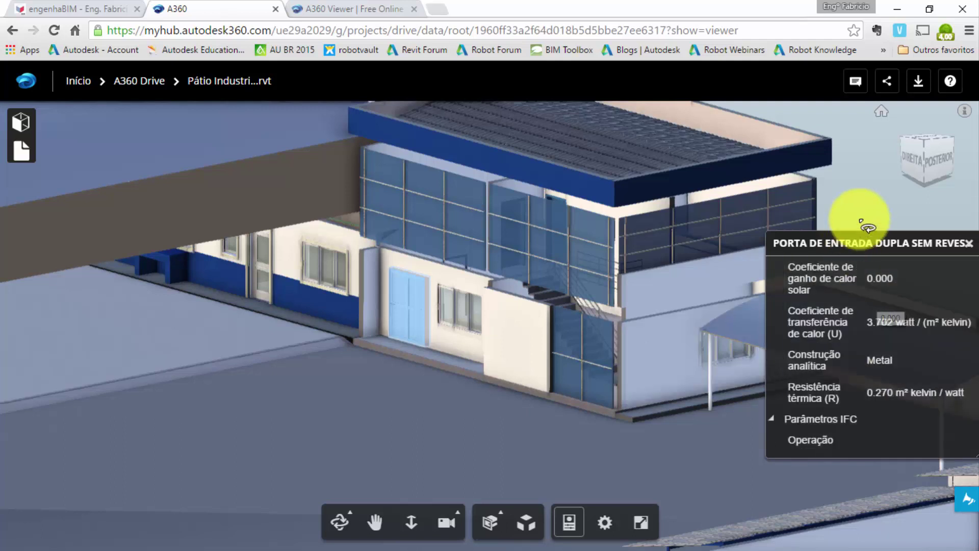
click(968, 244)
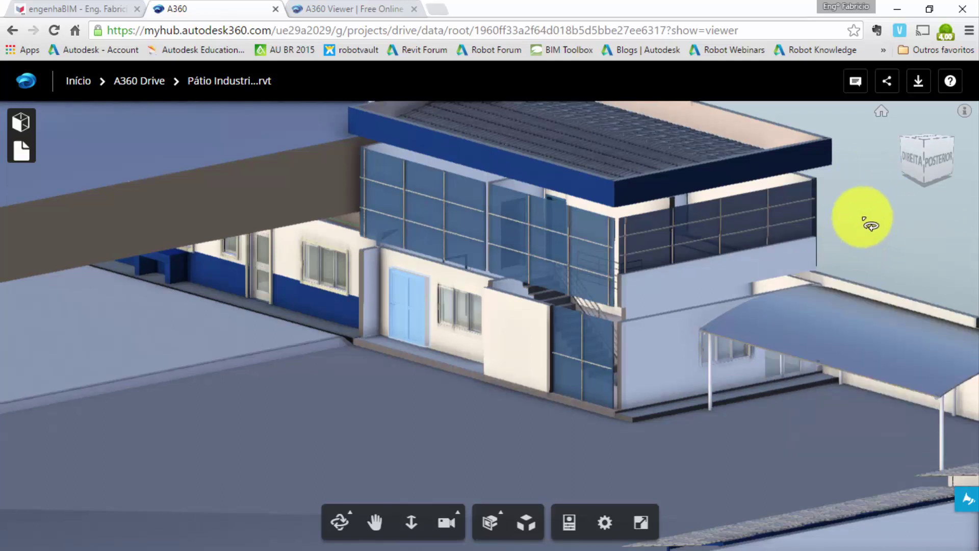
click(857, 82)
text(fsdf)
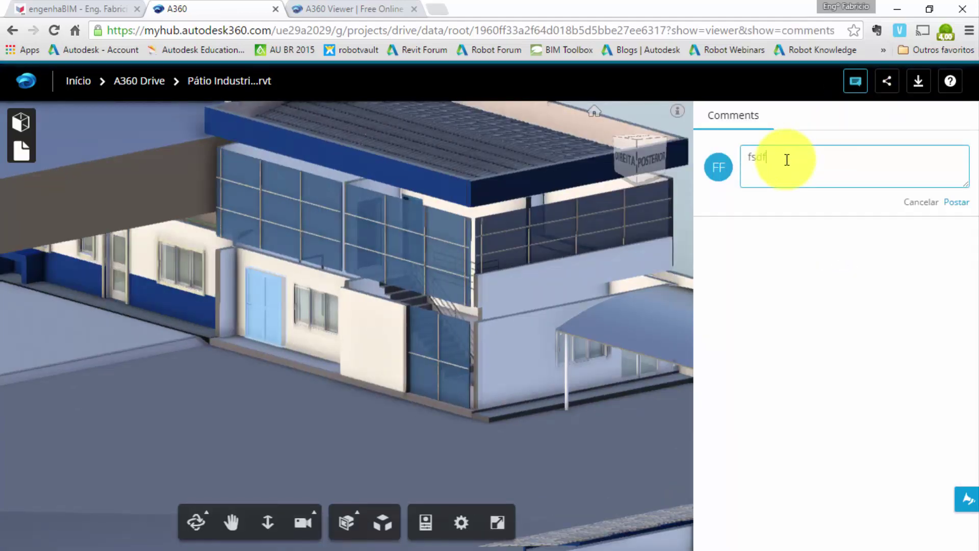
text(sdfsdf)
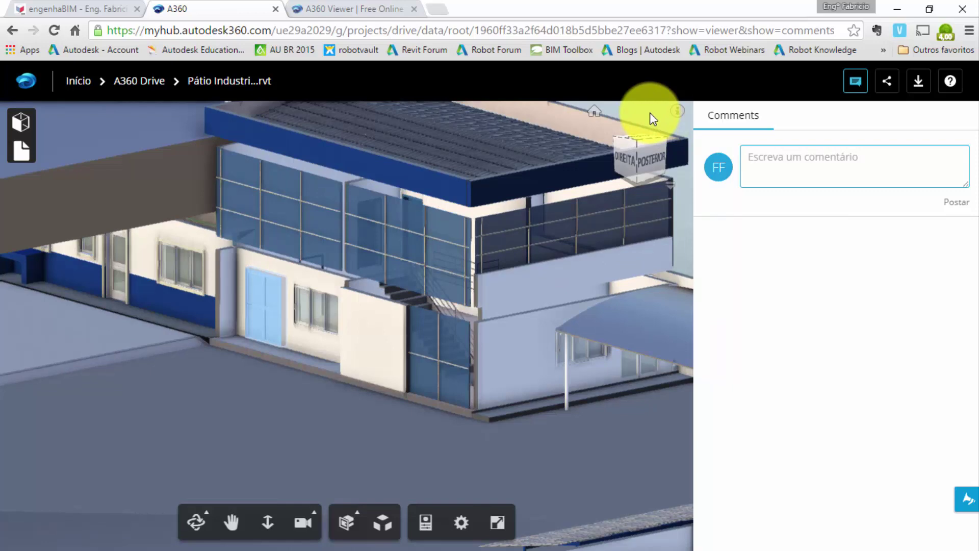
click(856, 81)
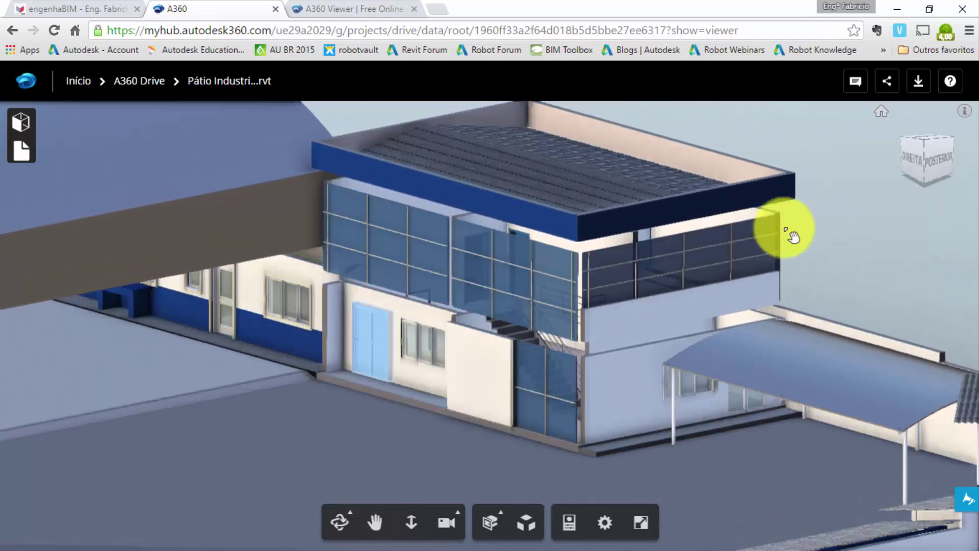
drag(798, 231, 698, 258)
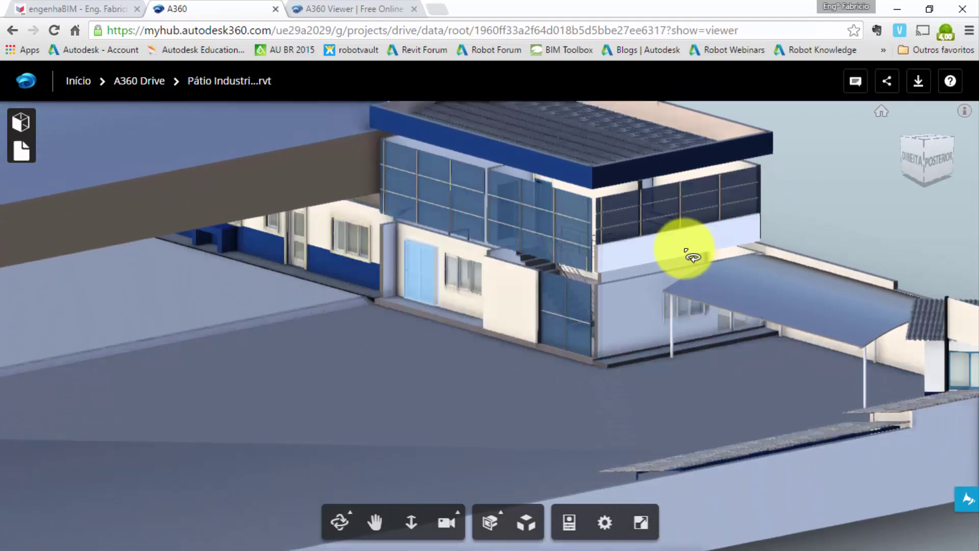
click(856, 81)
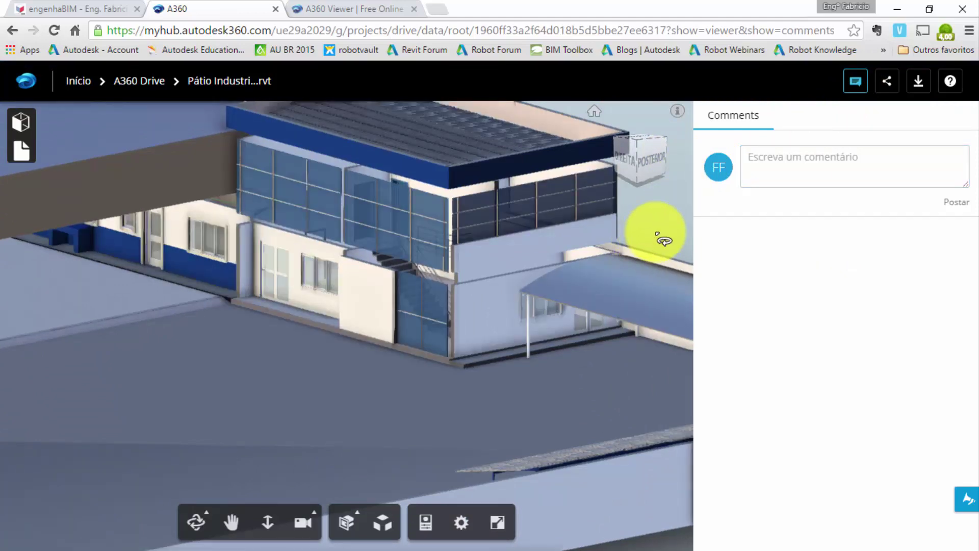
click(857, 82)
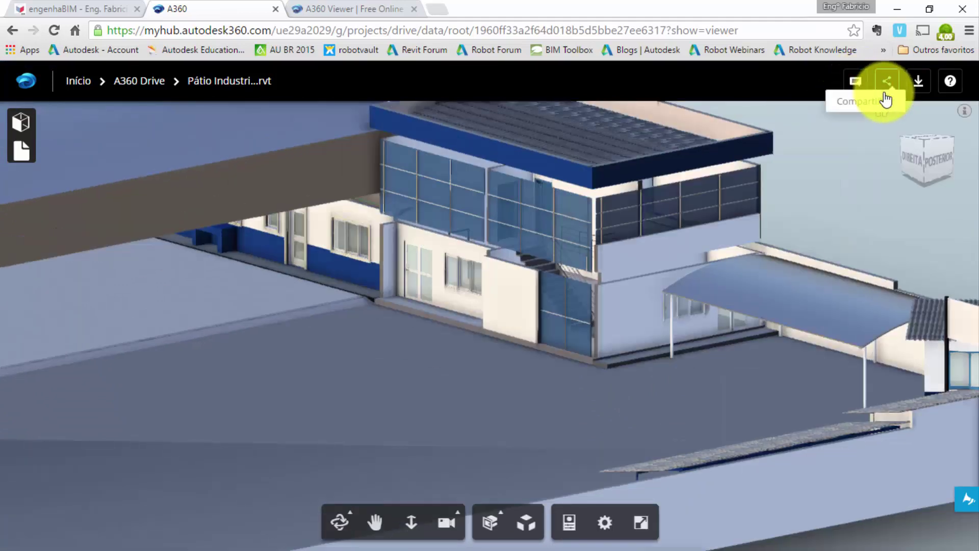
click(886, 90)
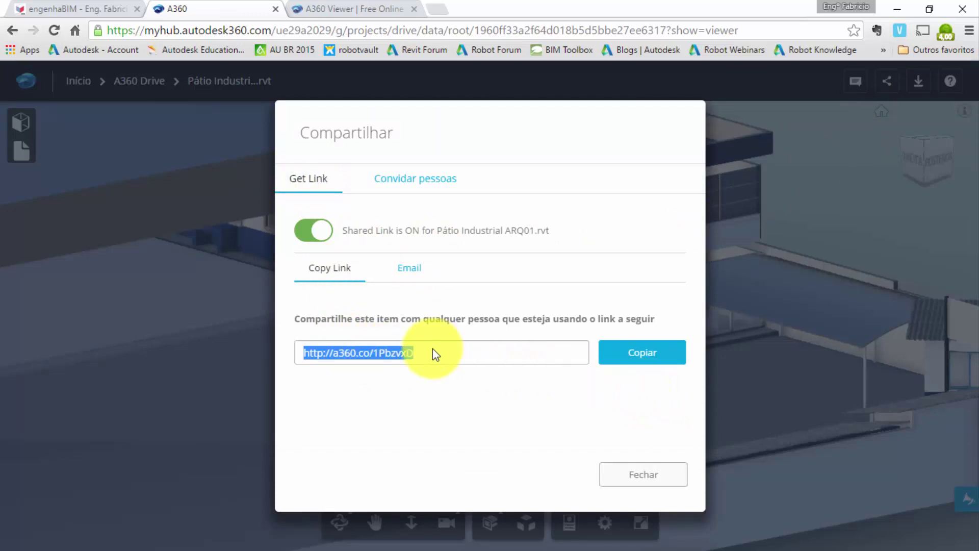
click(415, 180)
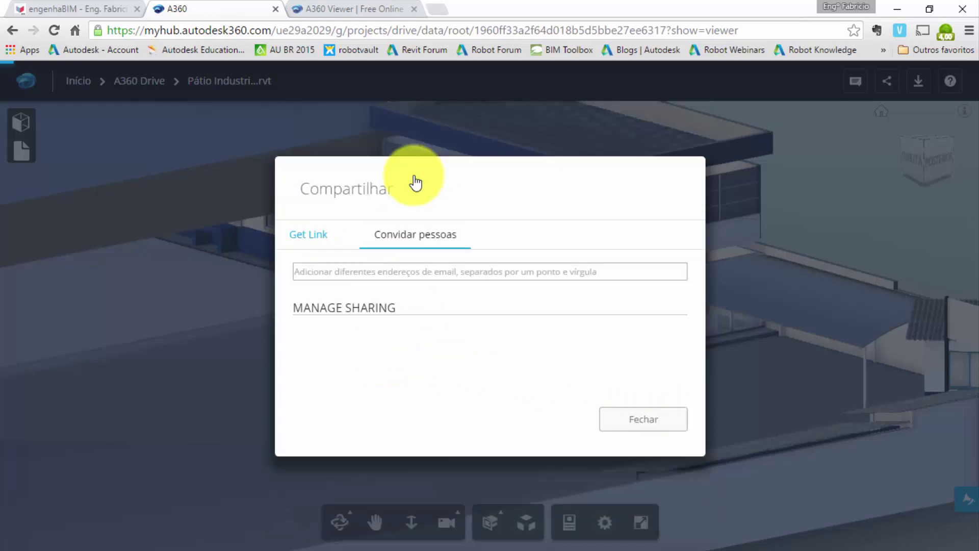
click(623, 423)
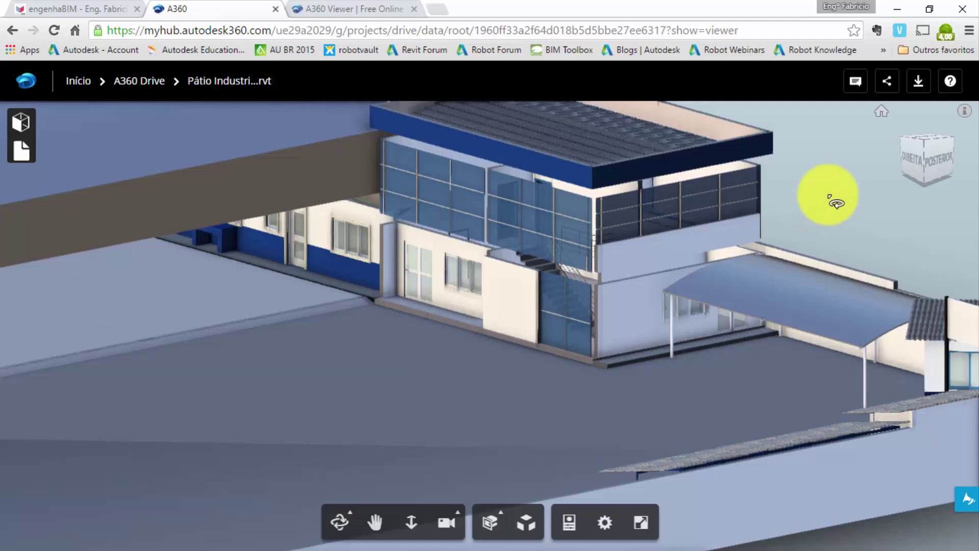
- Reposition the view, turn on Explode and spread the building's parts apart
drag(665, 321, 665, 305)
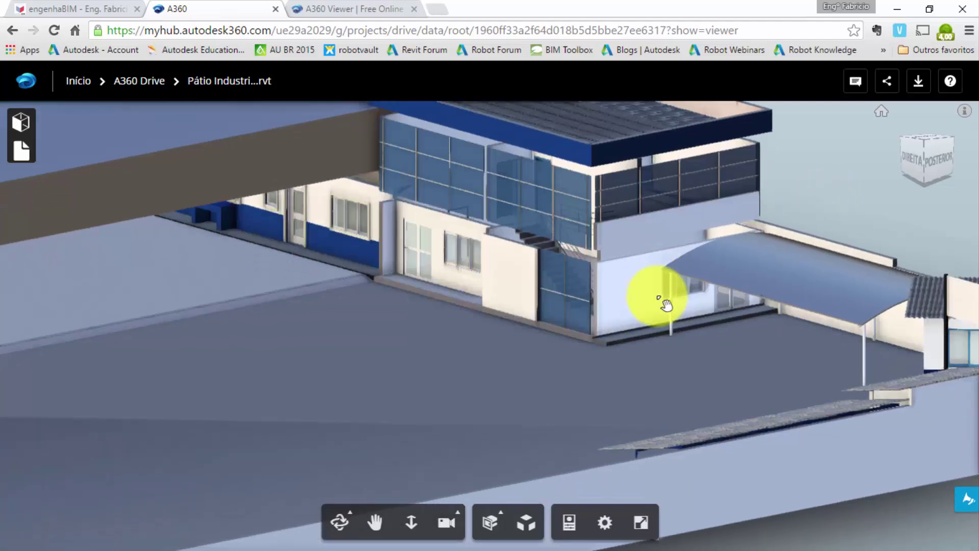
scroll(666, 305, down, 3)
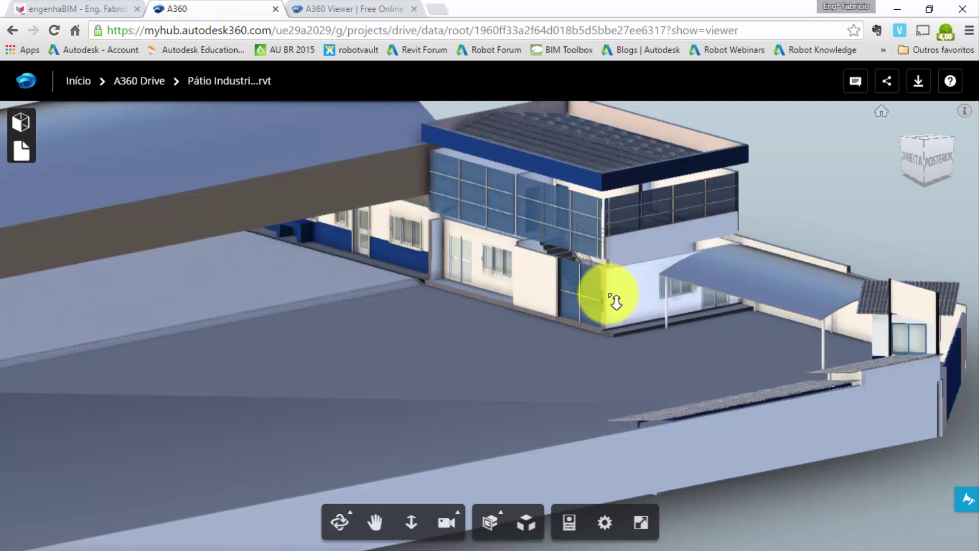
drag(615, 300, 709, 268)
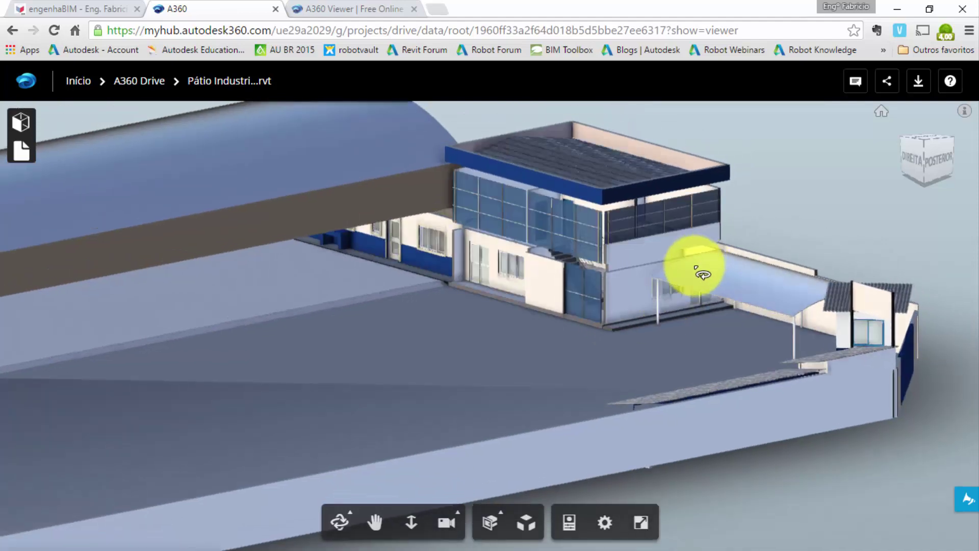
click(534, 524)
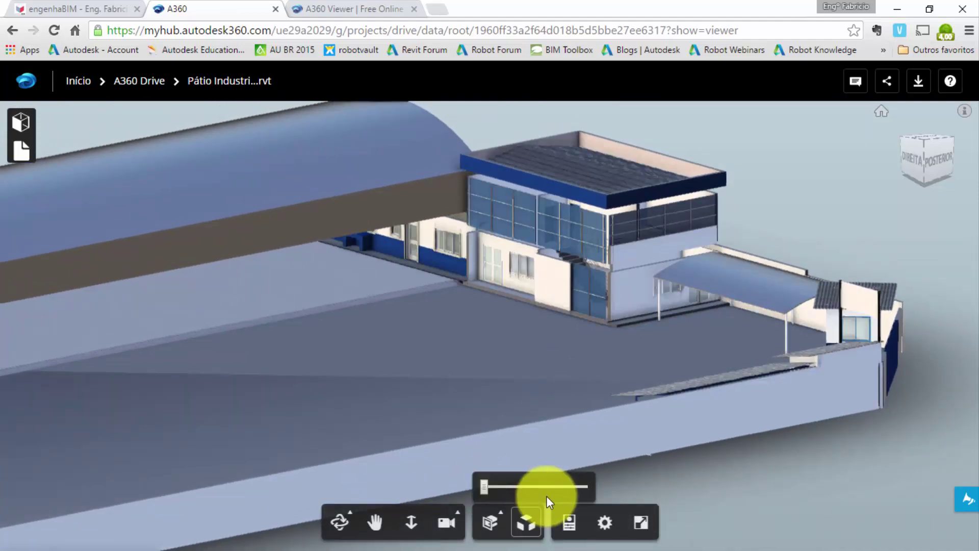
scroll(546, 459, down, 5)
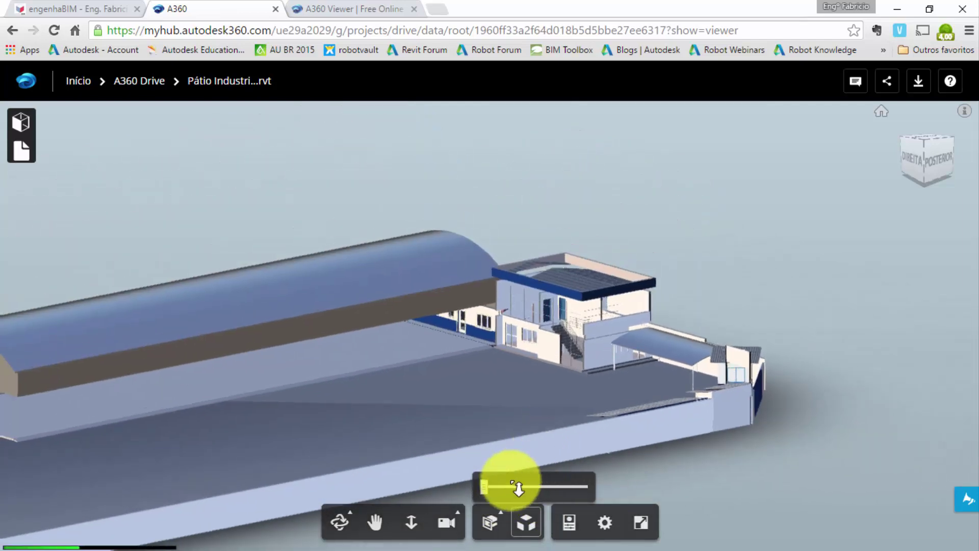
drag(488, 491, 623, 492)
- Orbit and pan the exploded model and select the red roof slab
scroll(742, 384, down, 2)
scroll(771, 379, down, 2)
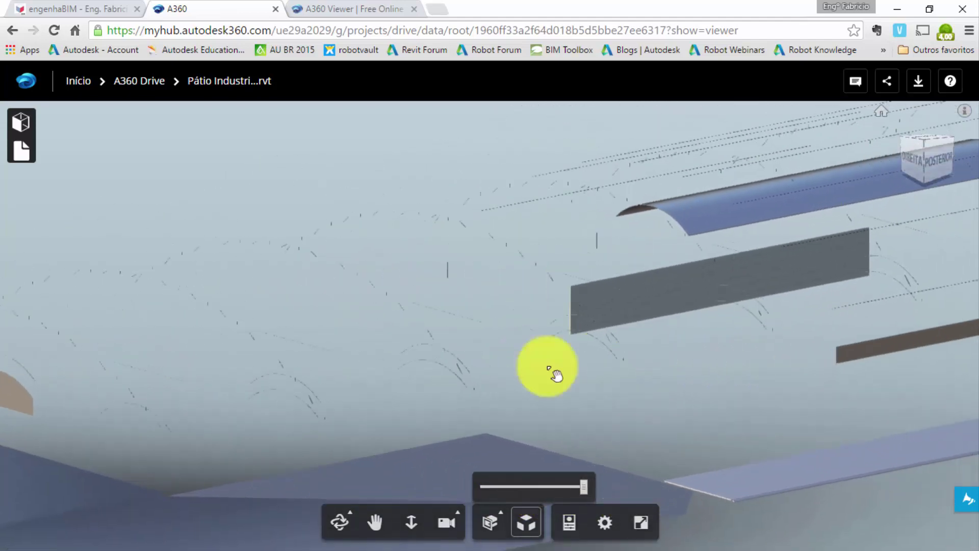
scroll(546, 372, down, 3)
scroll(470, 328, down, 3)
mouse_move(764, 347)
mouse_down()
mouse_move(696, 350)
mouse_move(802, 350)
mouse_move(842, 328)
mouse_move(838, 316)
mouse_up()
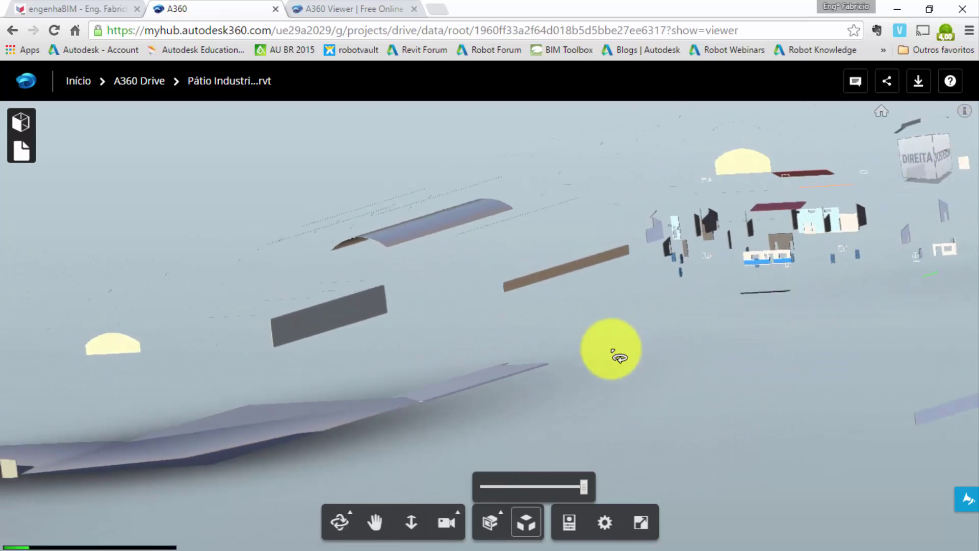
drag(689, 343, 408, 343)
drag(775, 262, 684, 357)
scroll(406, 365, up, 5)
scroll(389, 376, up, 5)
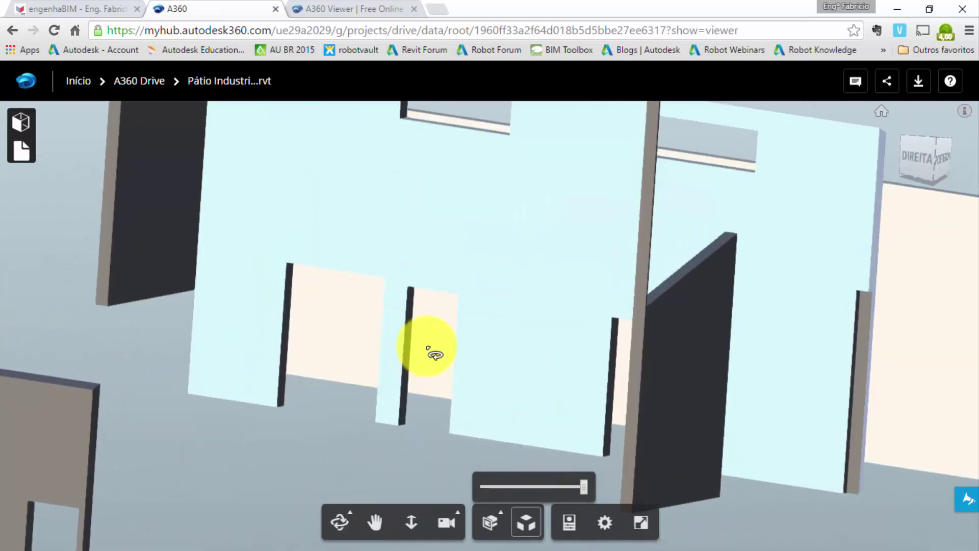
scroll(433, 350, down, 3)
scroll(438, 343, down, 1)
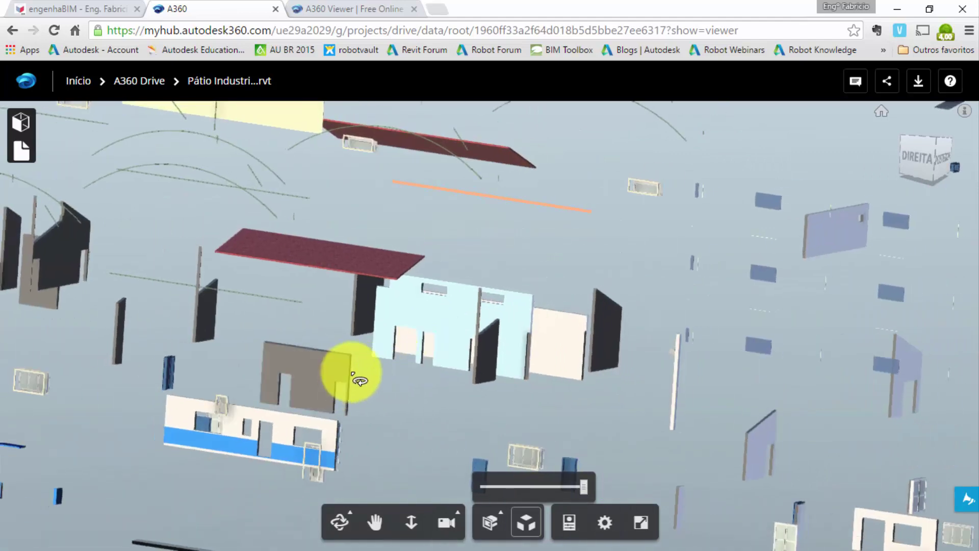
click(383, 273)
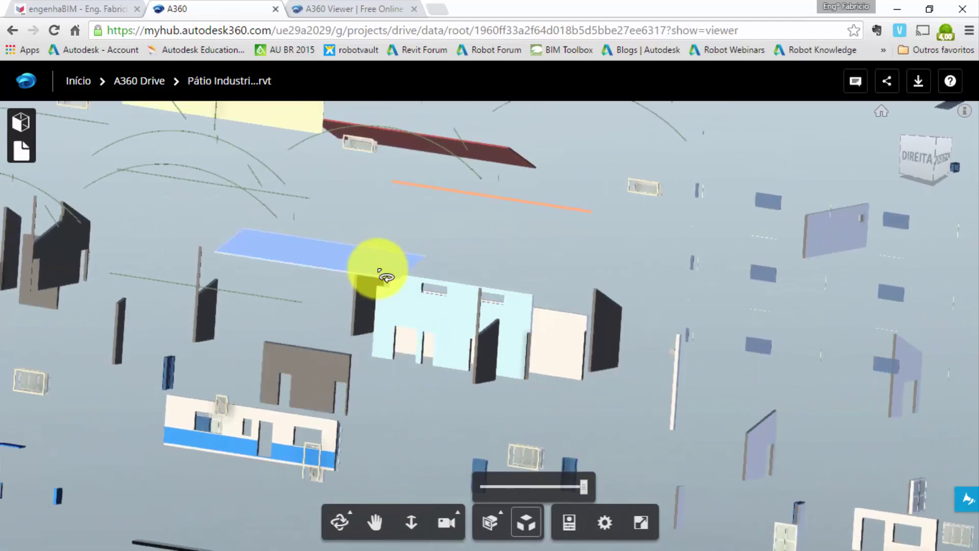
- Show and scroll through the TELHADO BÁSICO roof properties
click(569, 523)
scroll(922, 382, up, 5)
scroll(918, 383, up, 5)
scroll(907, 306, down, 2)
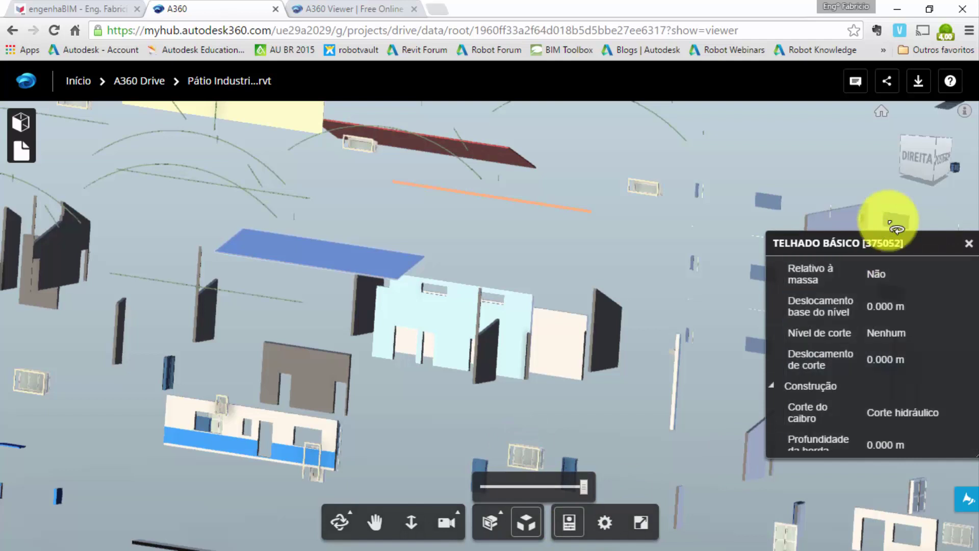
scroll(888, 286, up, 2)
scroll(885, 306, down, 3)
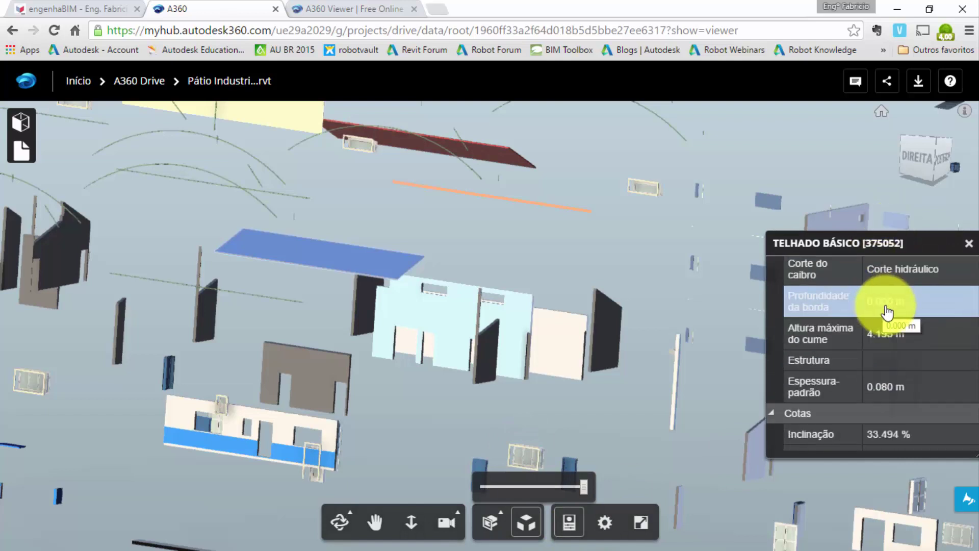
scroll(886, 311, down, 5)
scroll(885, 321, down, 2)
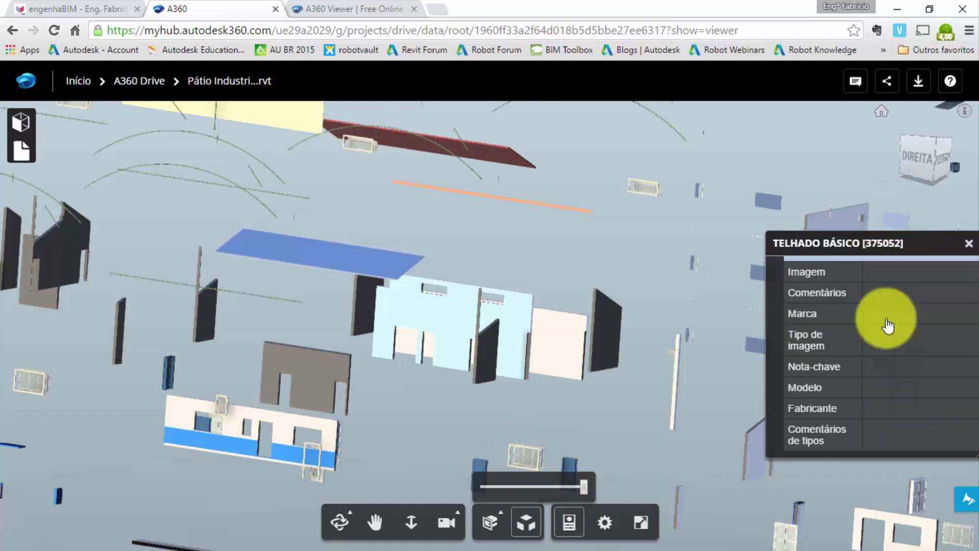
scroll(816, 326, up, 3)
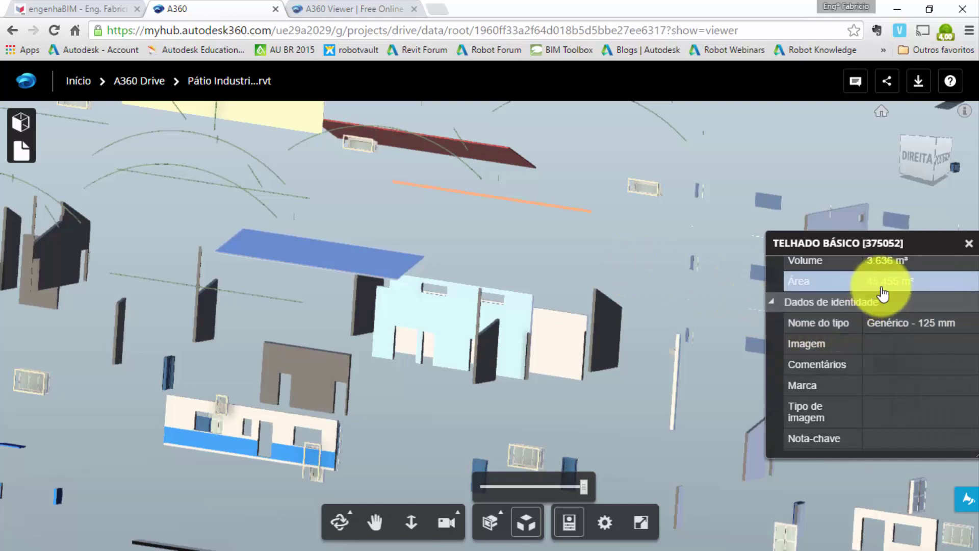
- Deselect the roof, close the properties panel and set the explode slider back to zero
double_click(672, 278)
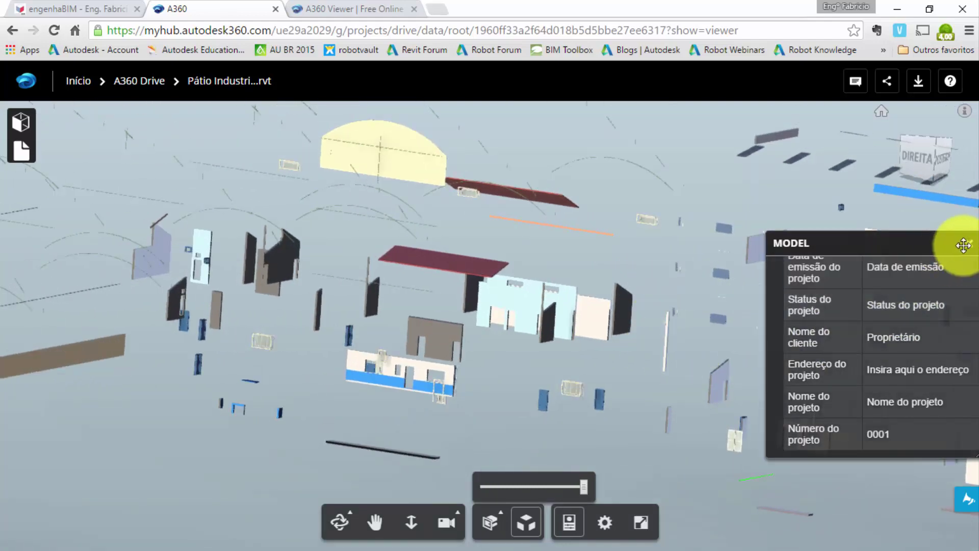
click(969, 244)
mouse_move(834, 312)
mouse_down()
mouse_move(619, 382)
mouse_move(750, 387)
mouse_move(509, 381)
mouse_move(776, 298)
mouse_move(636, 354)
mouse_move(571, 490)
mouse_move(475, 484)
mouse_move(499, 486)
mouse_up()
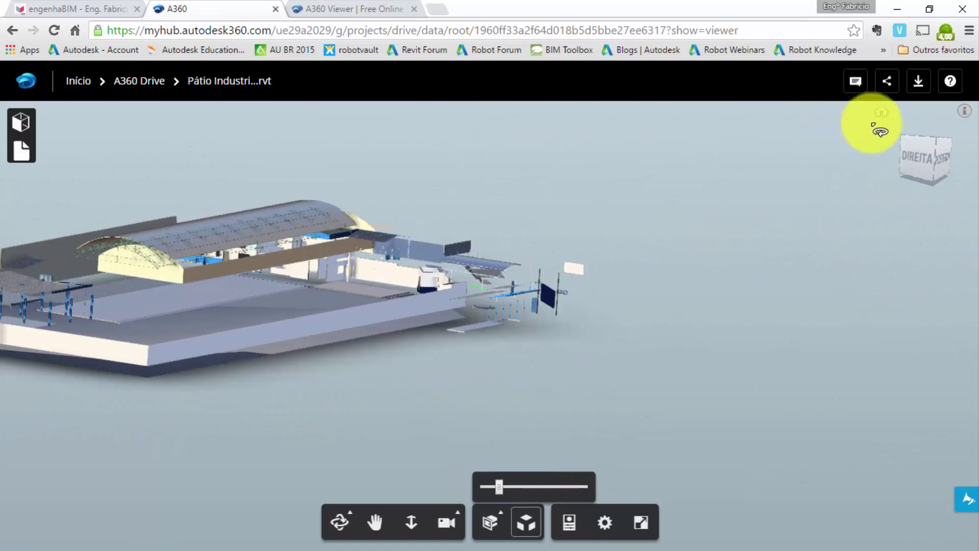
mouse_move(880, 131)
mouse_down()
mouse_move(885, 120)
mouse_move(744, 295)
mouse_move(656, 332)
mouse_move(693, 366)
mouse_up()
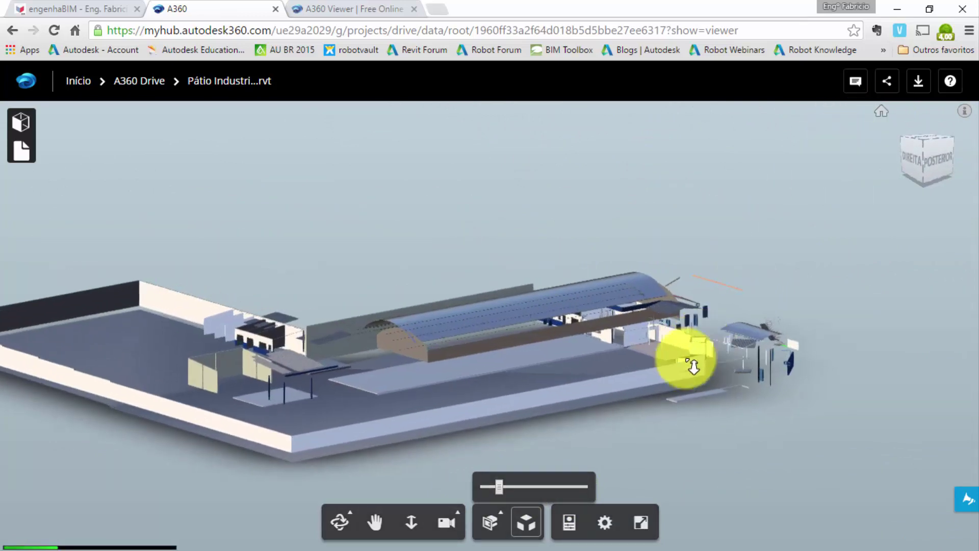
mouse_move(497, 490)
mouse_down()
mouse_move(475, 487)
mouse_move(524, 487)
mouse_move(469, 490)
mouse_up()
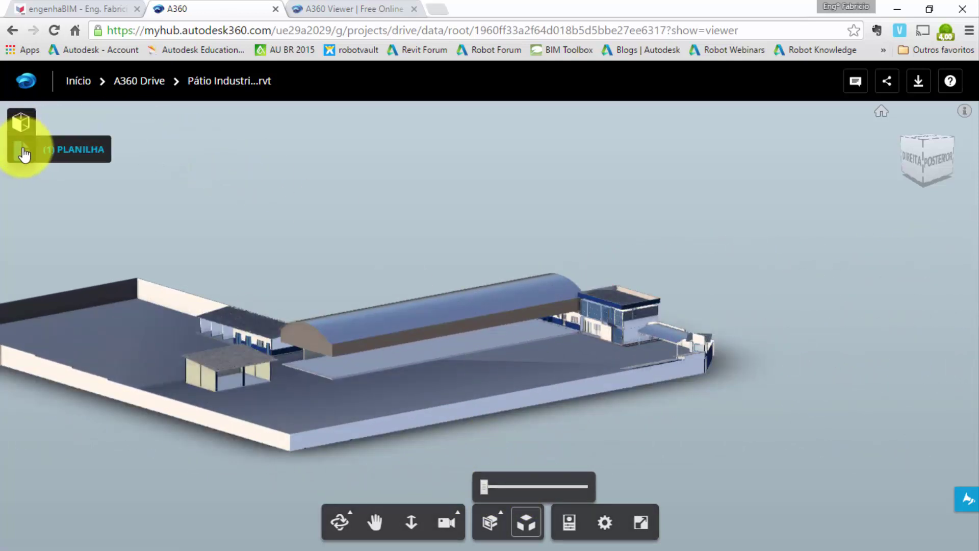
- Load sheet A101 - Não nomeada, zoom over Vista 3D 13, Vista 3D 9_1 and title block, then close the sheet list
click(24, 154)
click(89, 152)
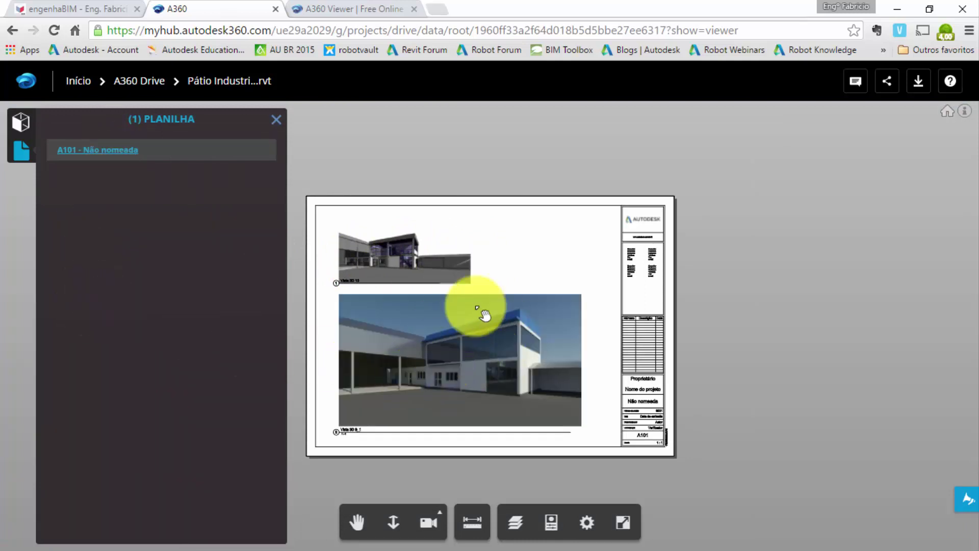
scroll(474, 327, up, 1)
scroll(561, 309, up, 1)
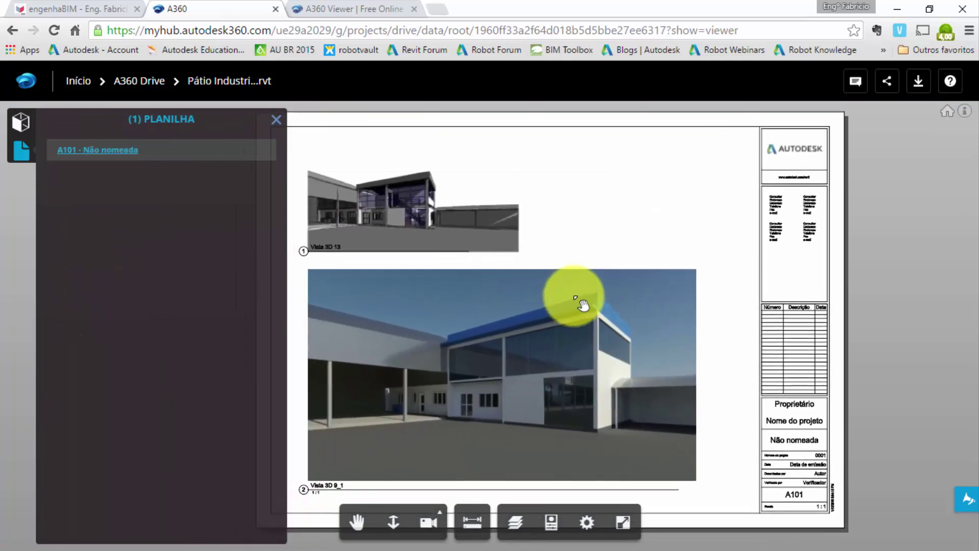
drag(581, 305, 623, 307)
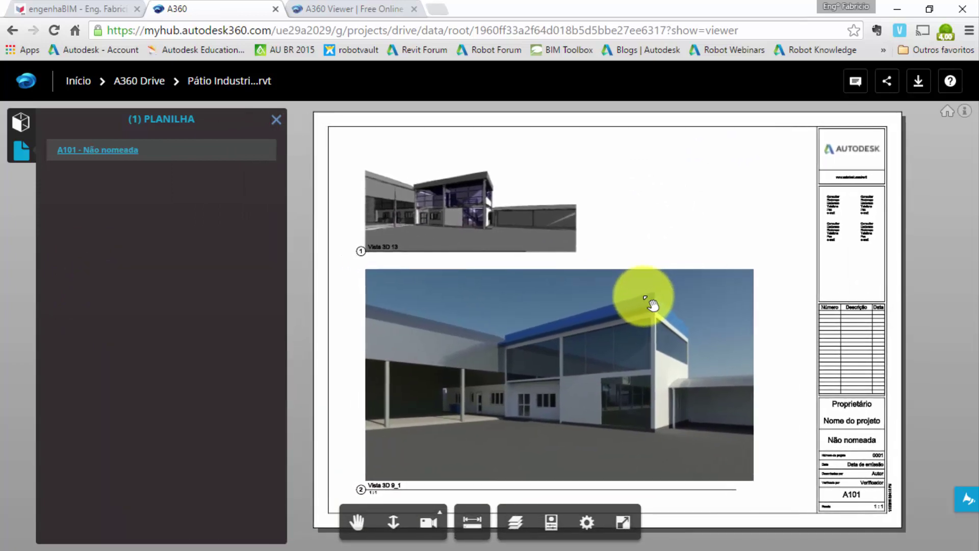
scroll(648, 311, up, 1)
scroll(652, 326, down, 1)
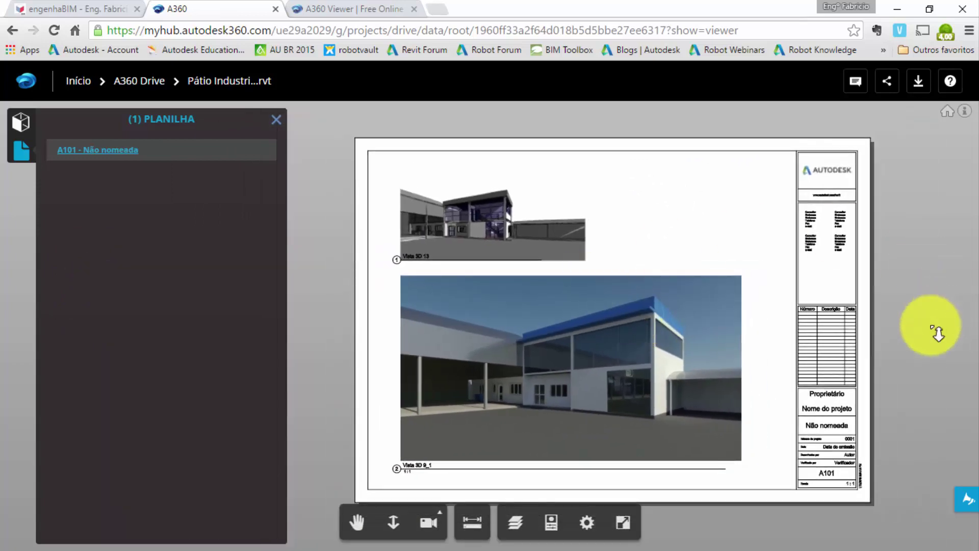
scroll(930, 332, up, 1)
scroll(796, 408, up, 2)
scroll(663, 367, down, 3)
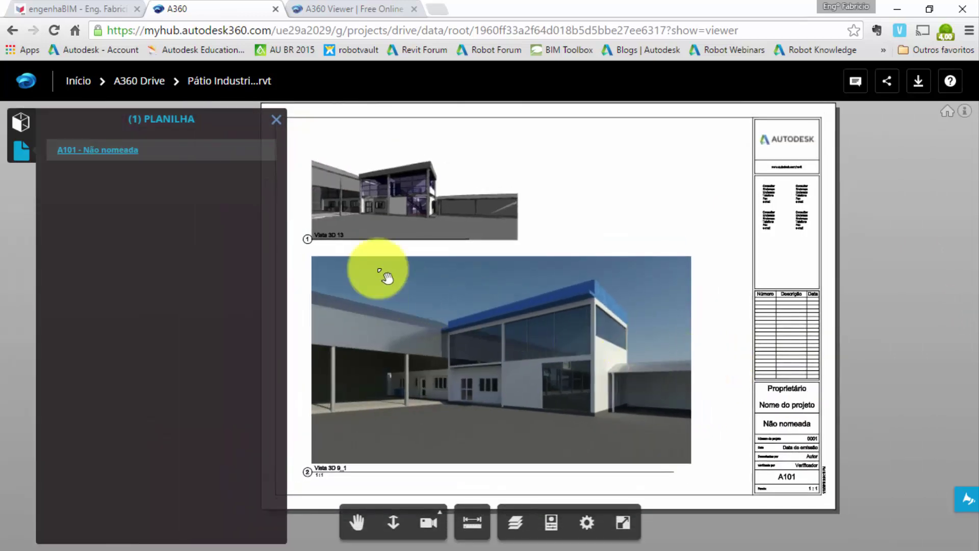
click(276, 122)
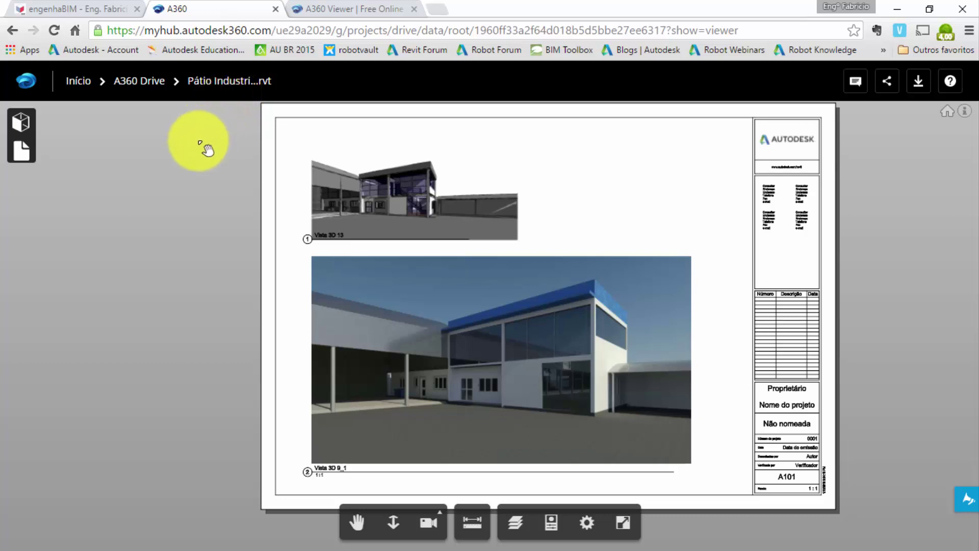
- Select the sheet page's full URL and switch to the A360 Viewer | Free Online tab
drag(204, 149, 166, 167)
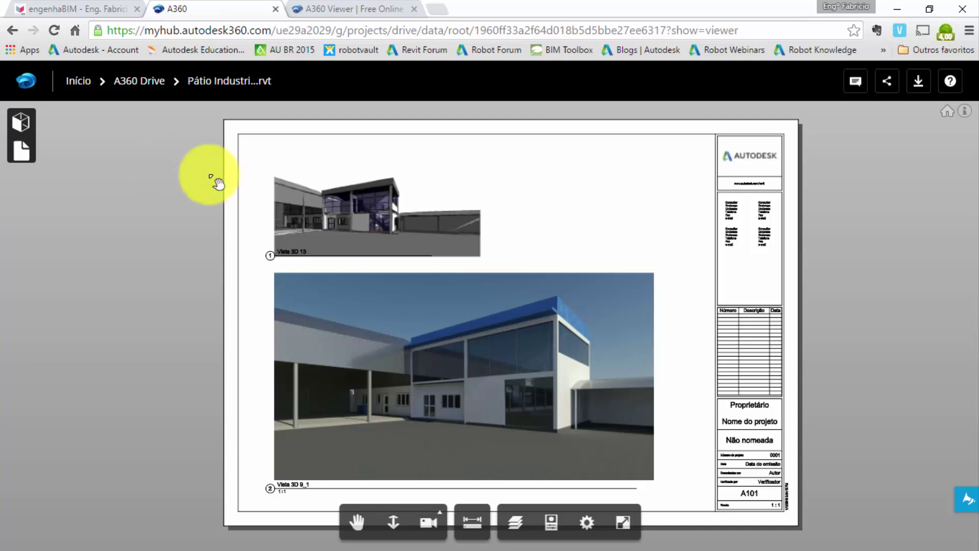
click(235, 30)
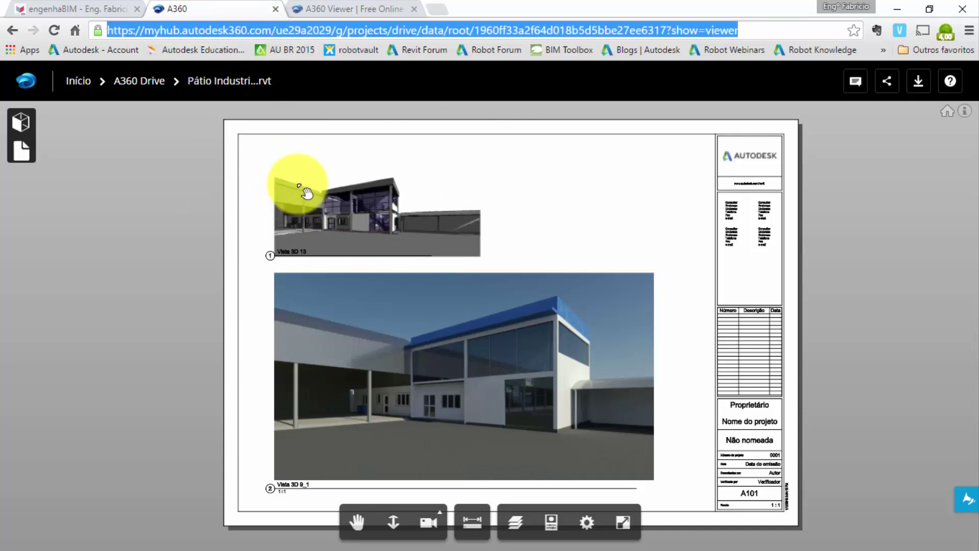
click(342, 8)
text(d)
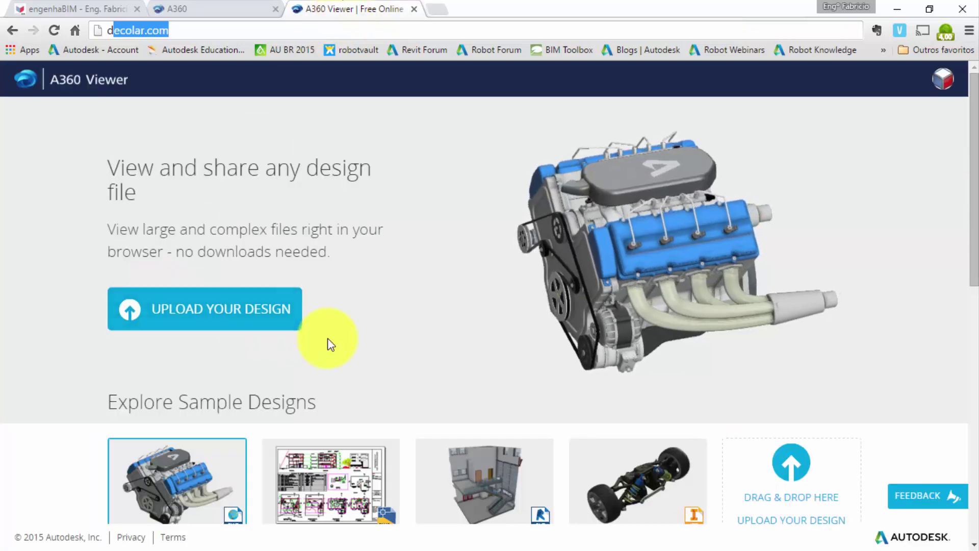
- Start an upload in A360 Viewer, choose Dropbox, then close the Dropbox file chooser
click(200, 7)
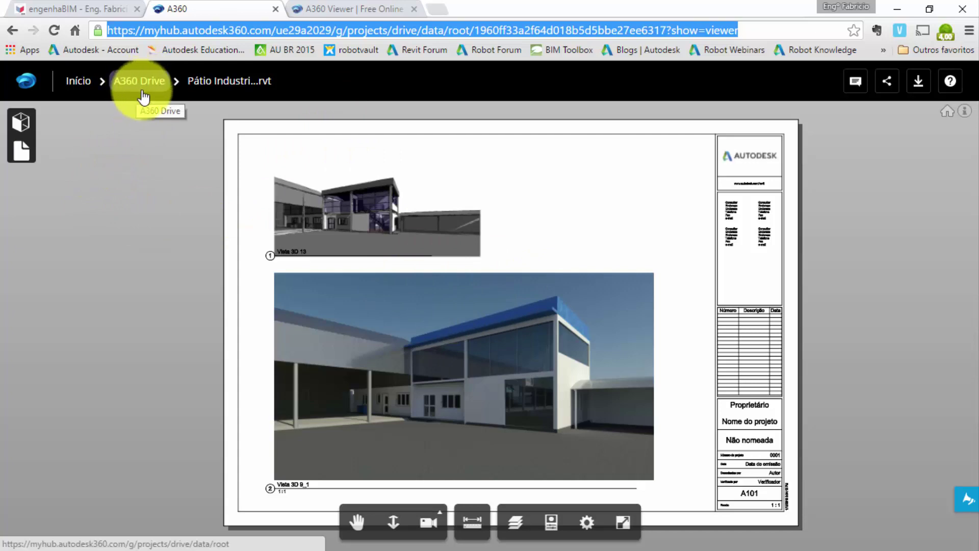
click(357, 9)
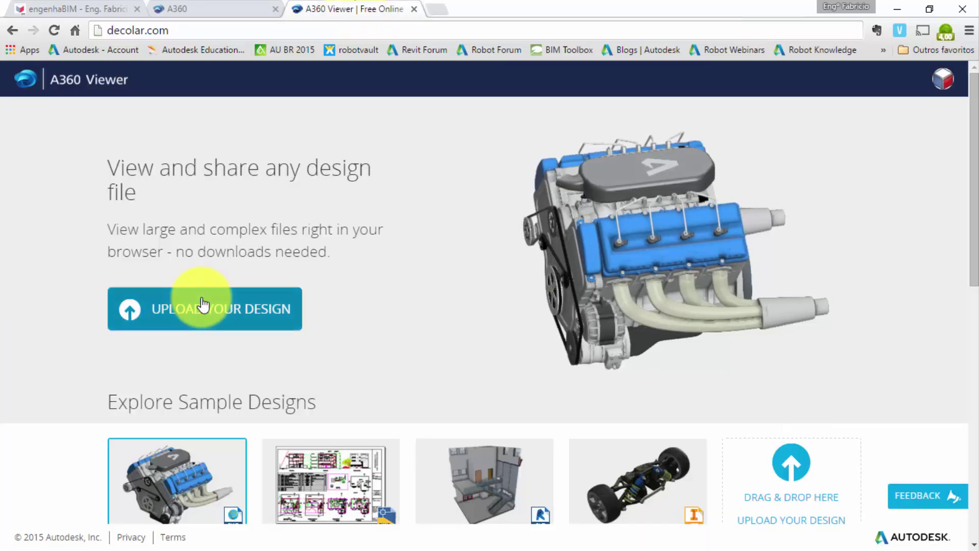
click(204, 304)
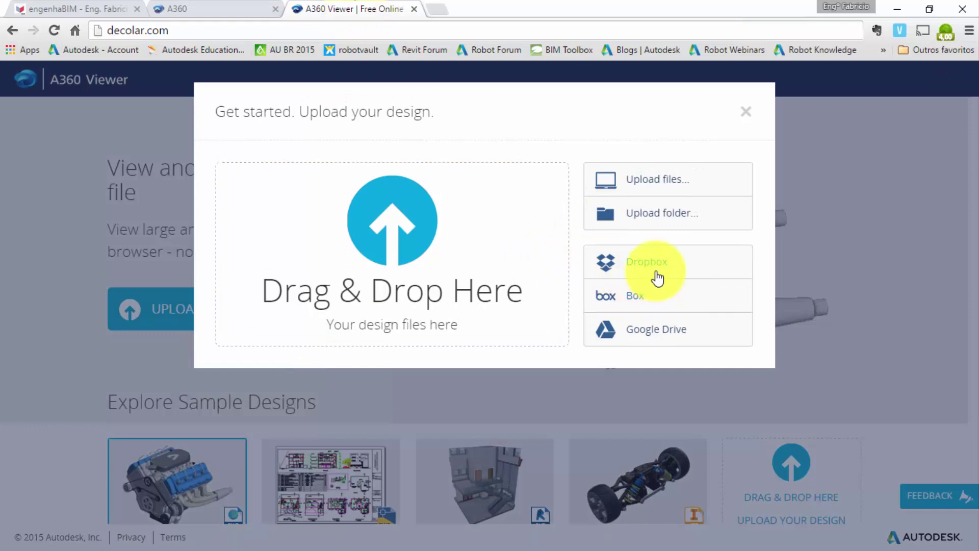
click(658, 278)
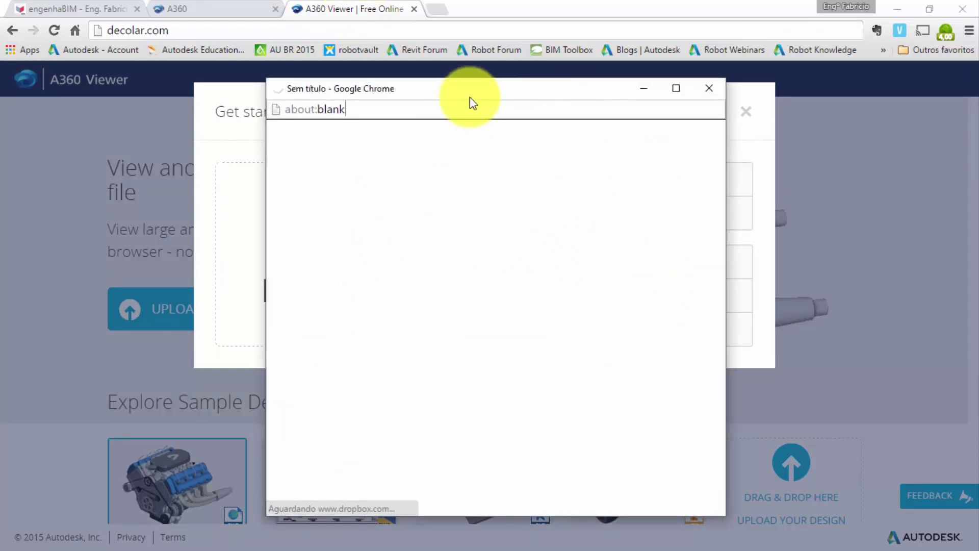
drag(482, 95, 371, 113)
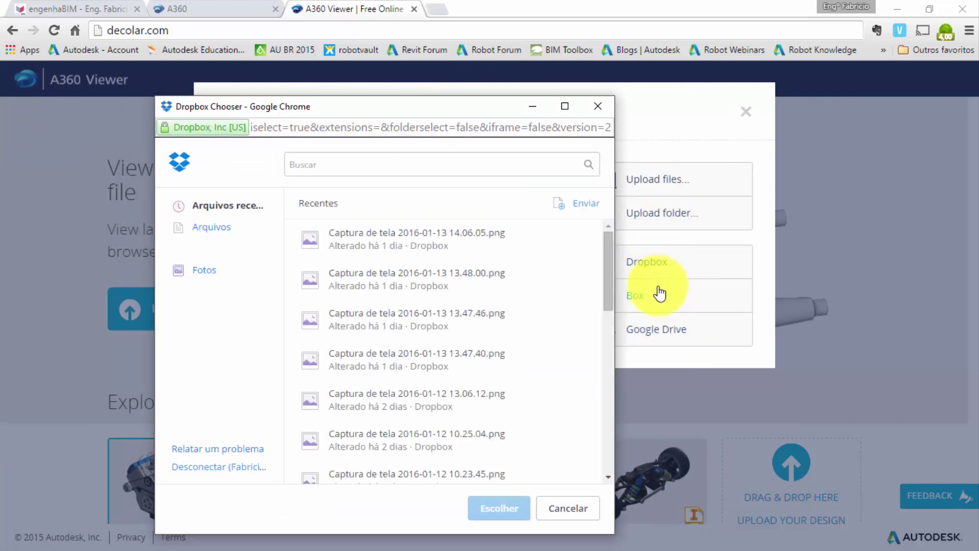
drag(607, 269, 606, 262)
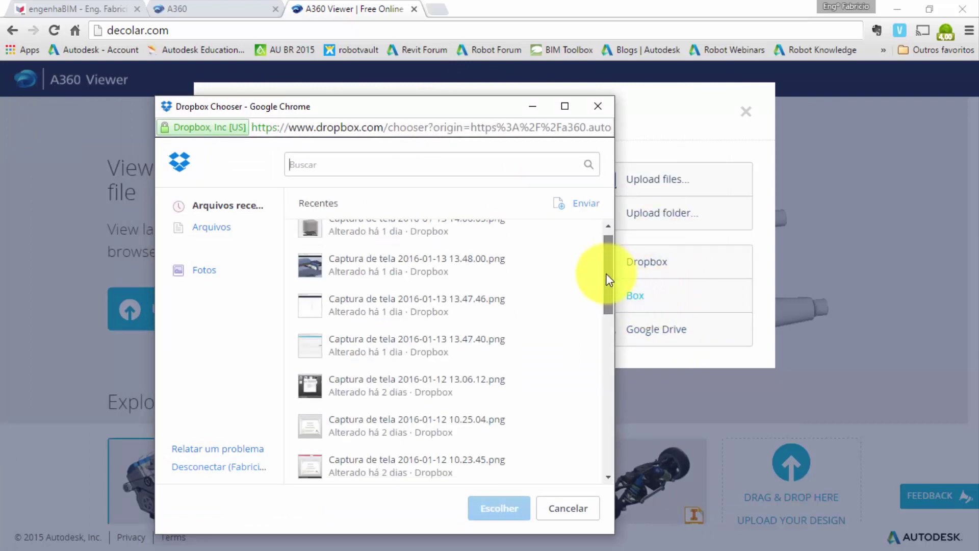
click(599, 107)
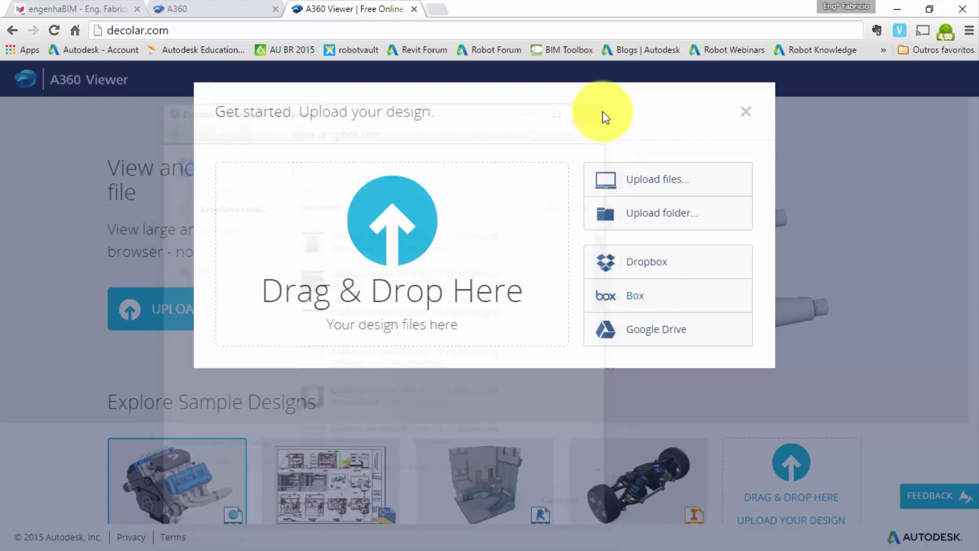
- Reopen and close the Dropbox chooser, dismiss Upload your design and return to sheet A101
click(650, 272)
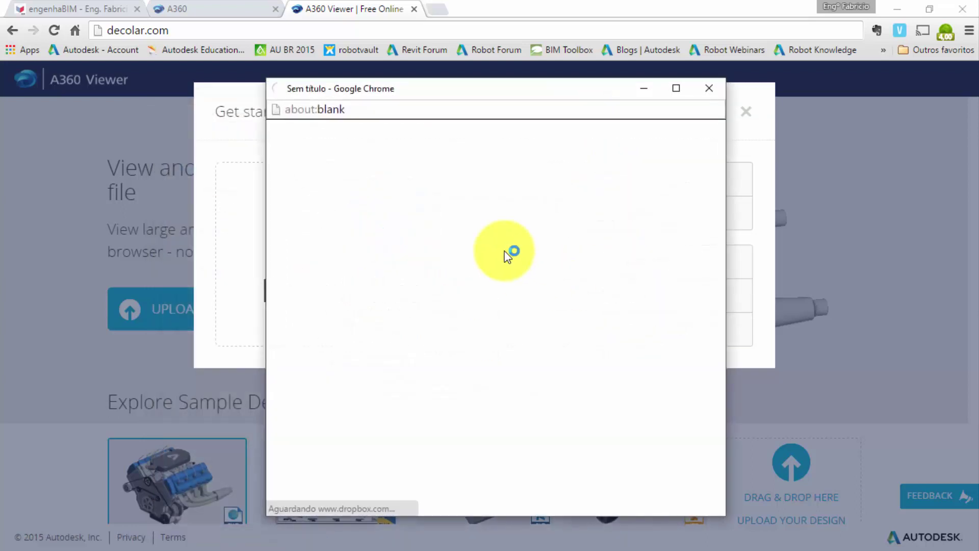
scroll(545, 255, down, 2)
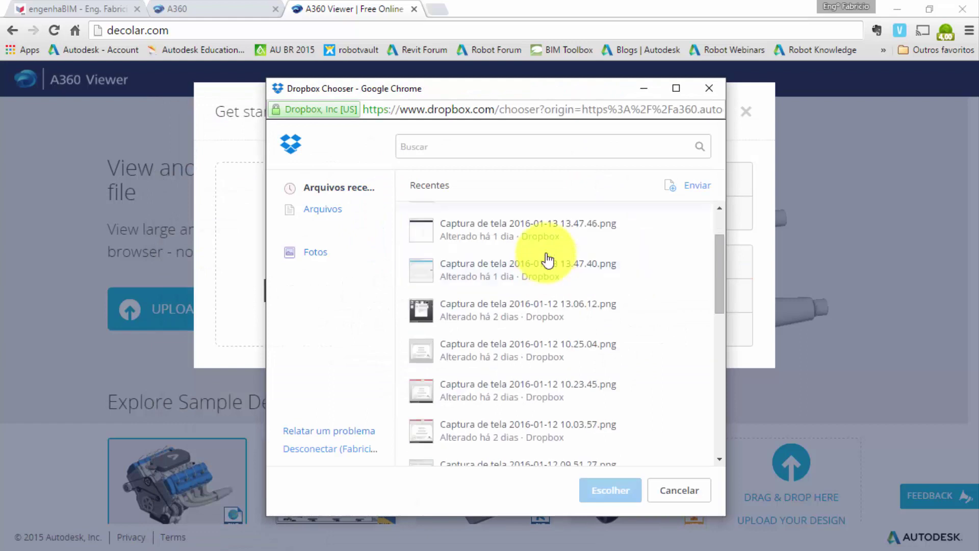
scroll(545, 257, down, 5)
scroll(546, 258, up, 10)
click(709, 89)
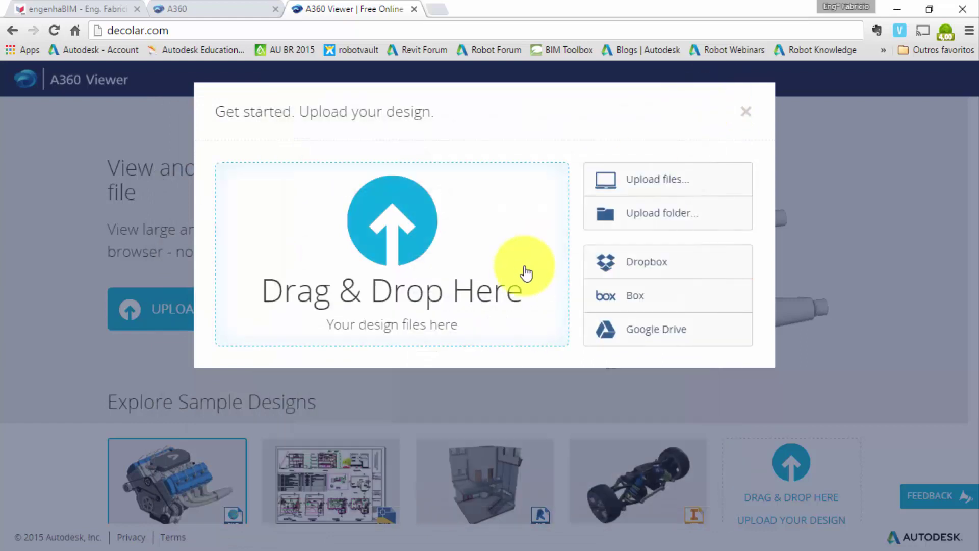
click(744, 117)
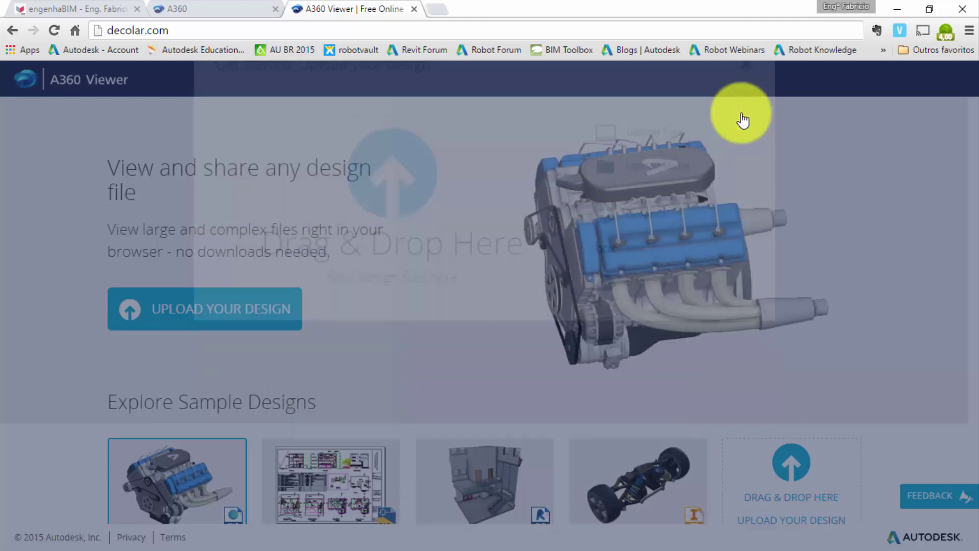
click(204, 9)
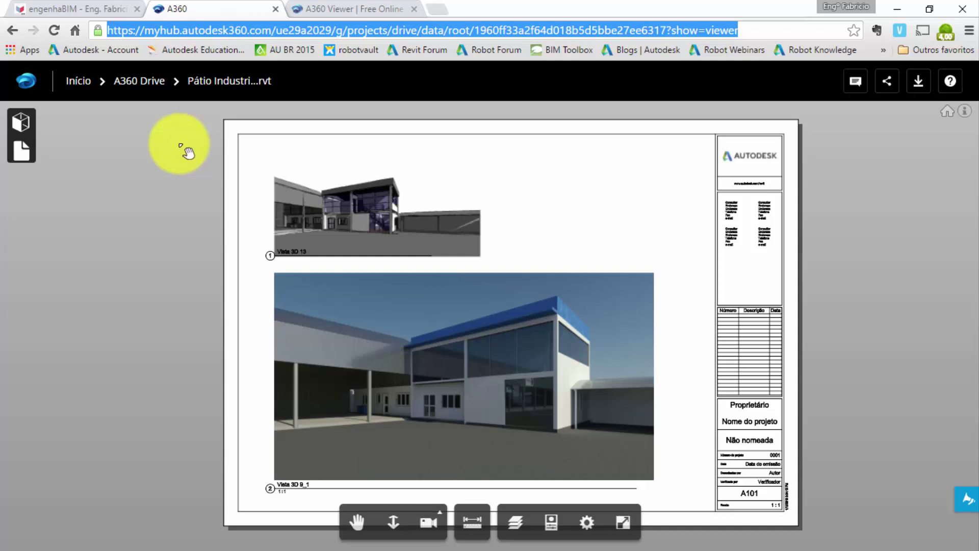
- Use the A360 Drive breadcrumb to return to the root list with Pátio Industrial ARQ01.rvt
click(132, 80)
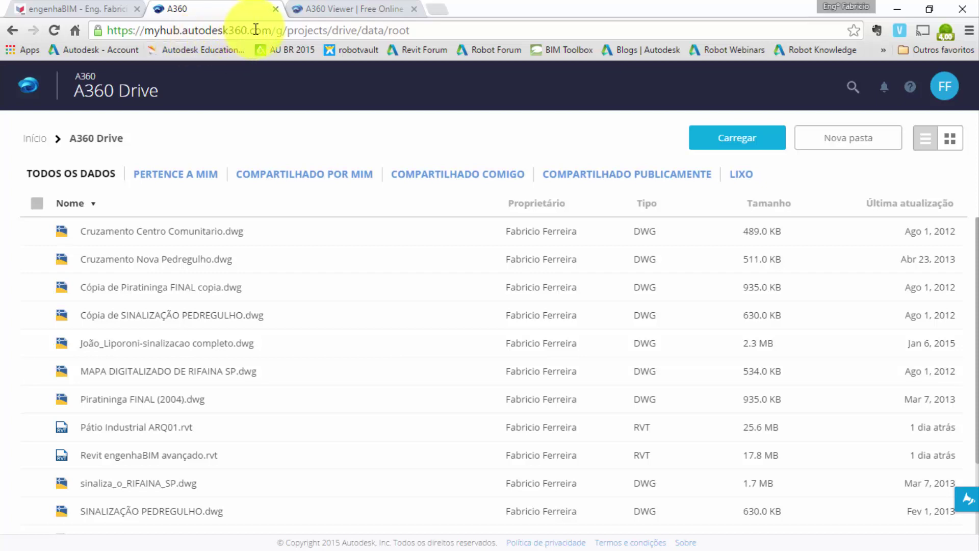
mouse_move(384, 426)
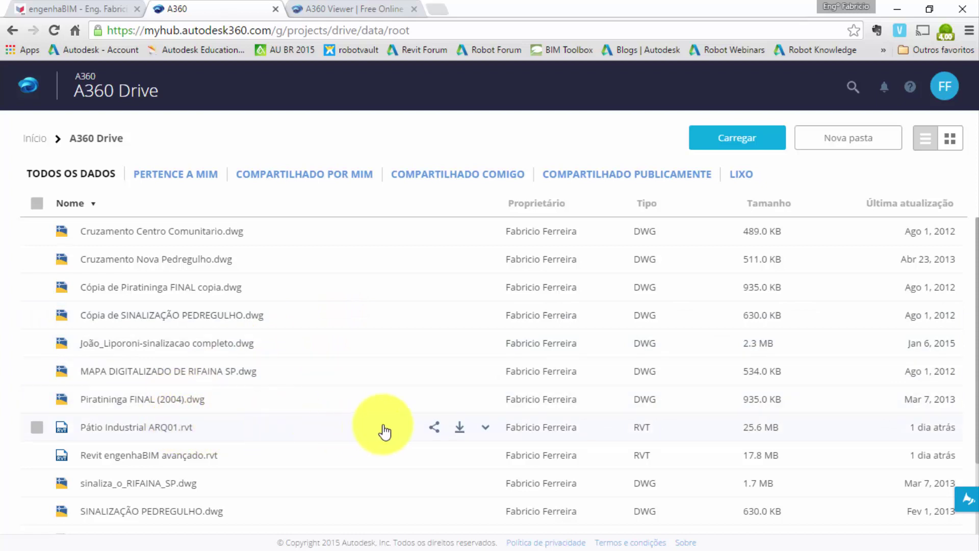
- Turn on the shared link for Pátio Industrial ARQ01.rvt, then try an email invite and discard it unsent
click(434, 427)
click(314, 292)
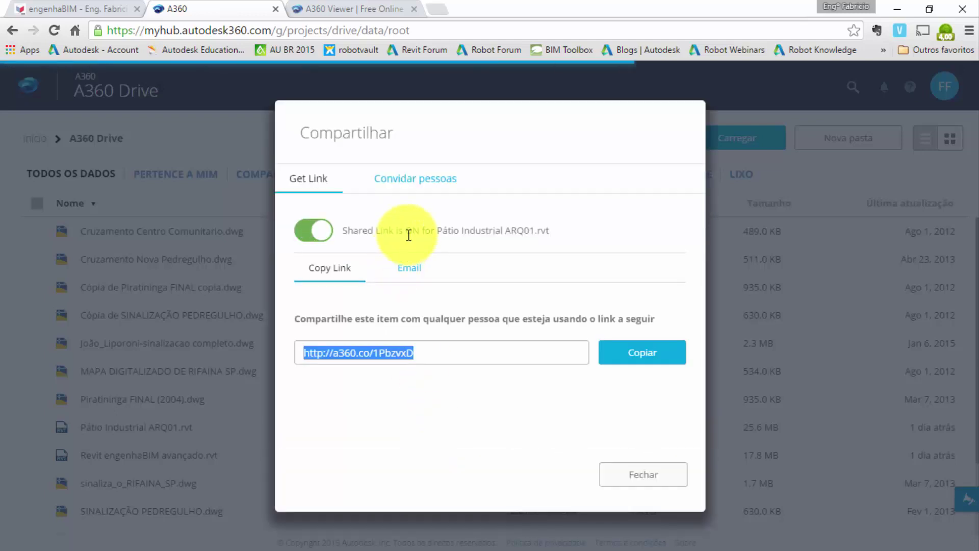
click(415, 180)
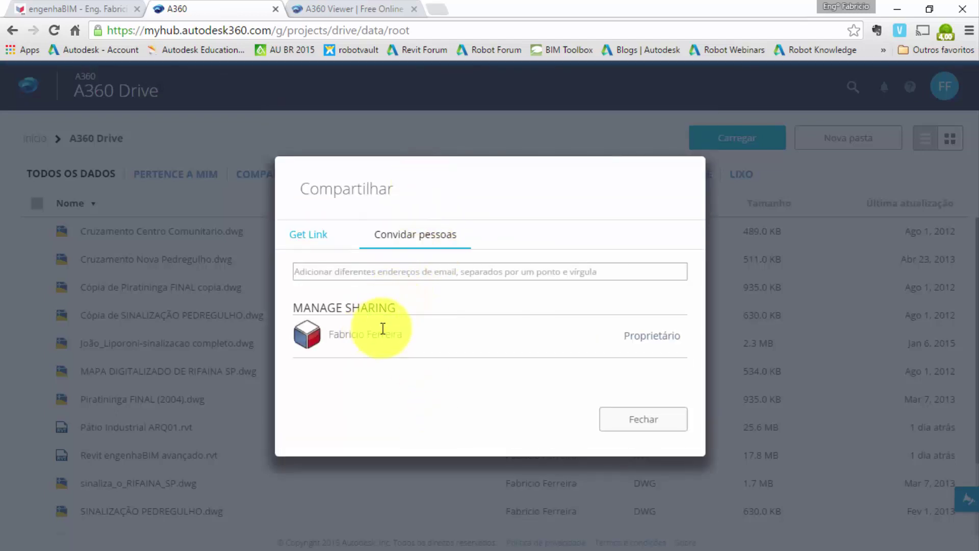
click(436, 273)
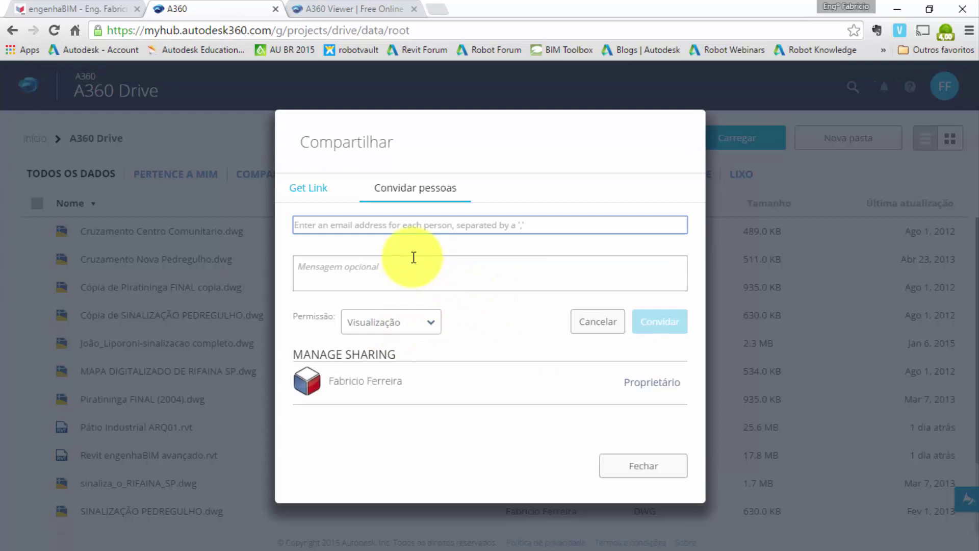
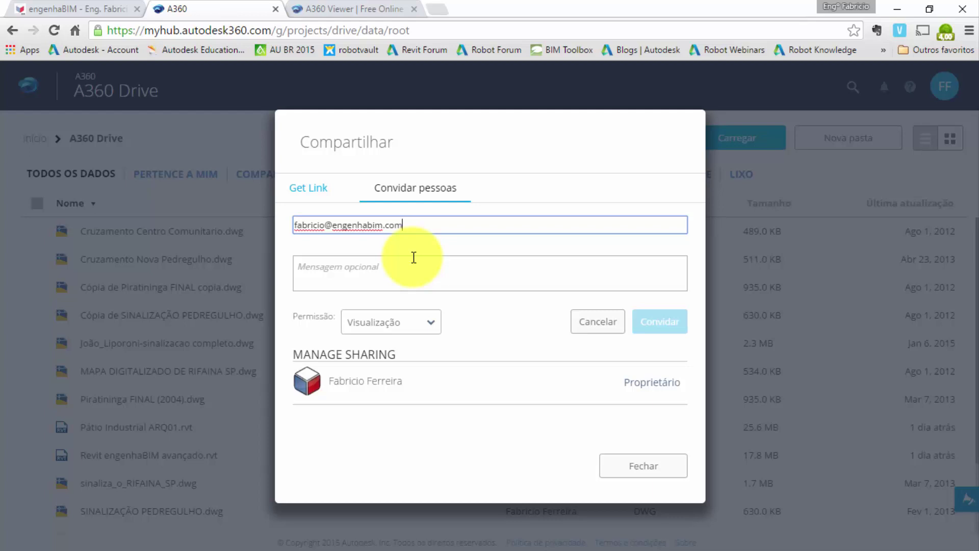
key(ctrl+a)
key(BackSpace)
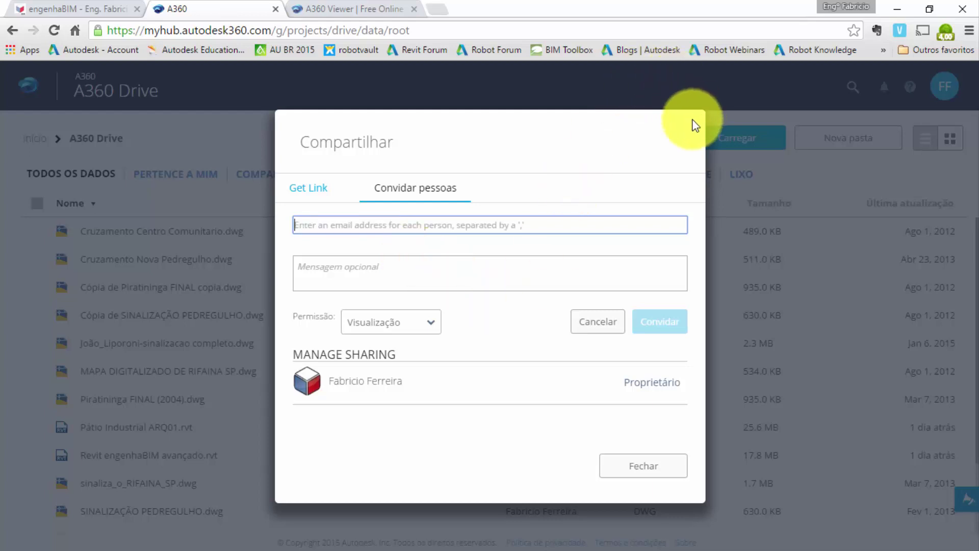
key(Escape)
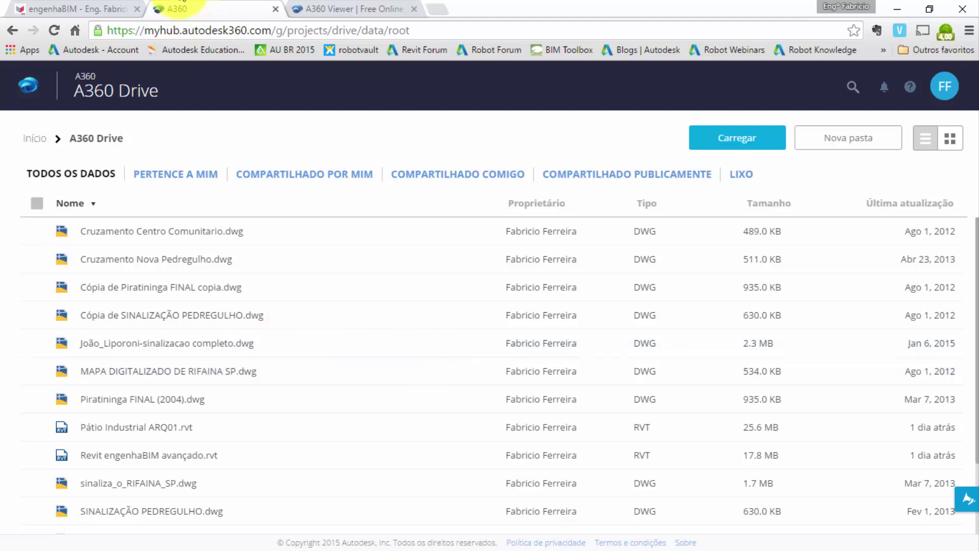
- Open the Revit Structure 2016 avançado +Introdução ao Robot product from the engenhaBIM online store
click(86, 9)
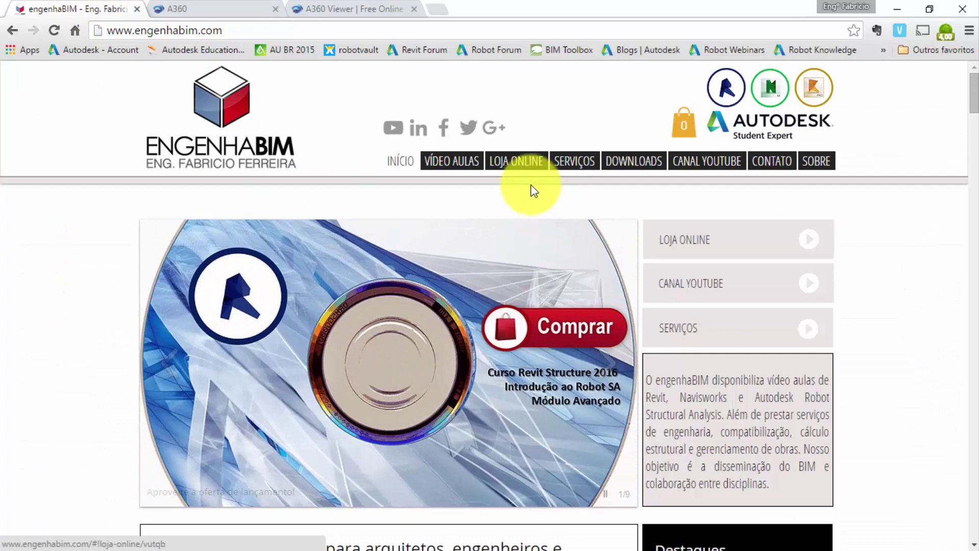
click(516, 162)
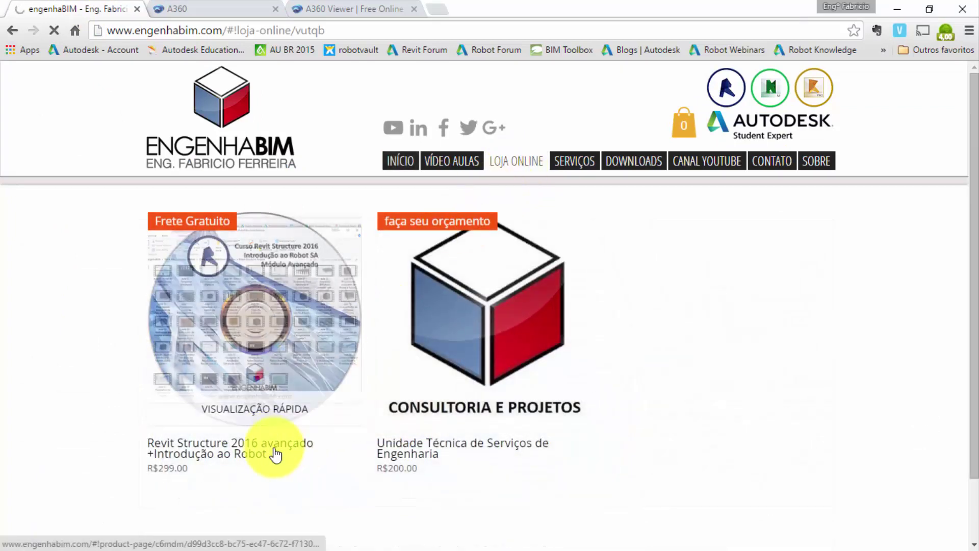
click(256, 454)
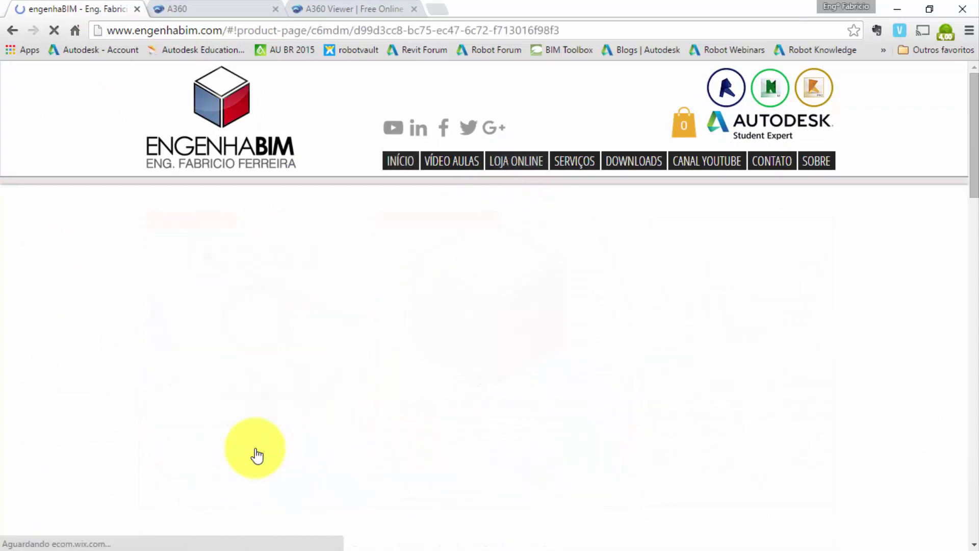
scroll(403, 311, down, 7)
scroll(277, 389, down, 1)
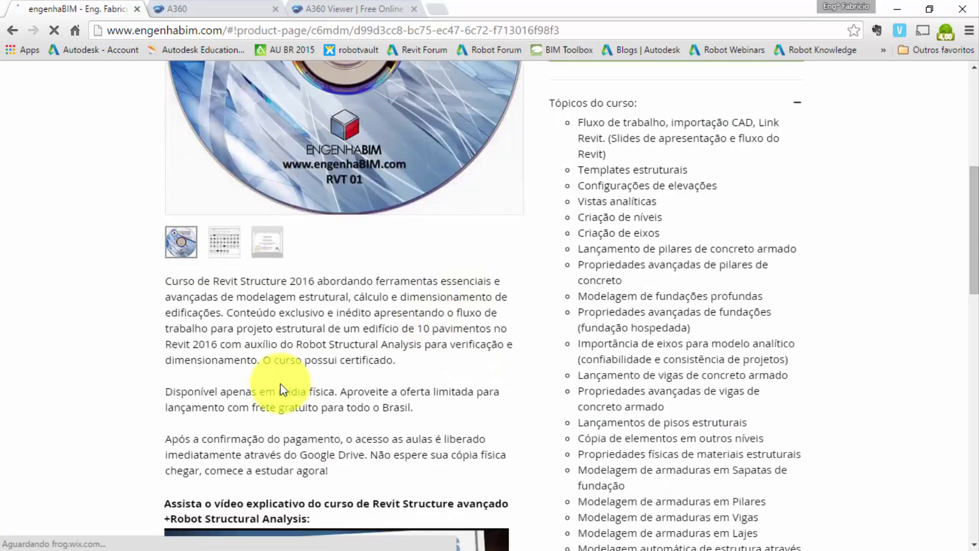
scroll(278, 389, up, 8)
scroll(332, 419, down, 1)
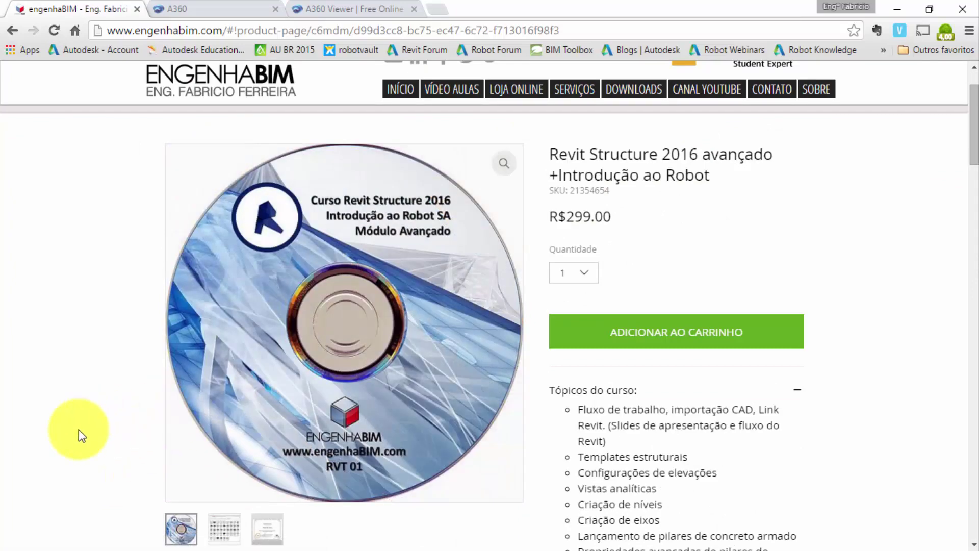
scroll(204, 466, down, 1)
- Show the course's lesson-list preview image and read through its description and comments
click(223, 456)
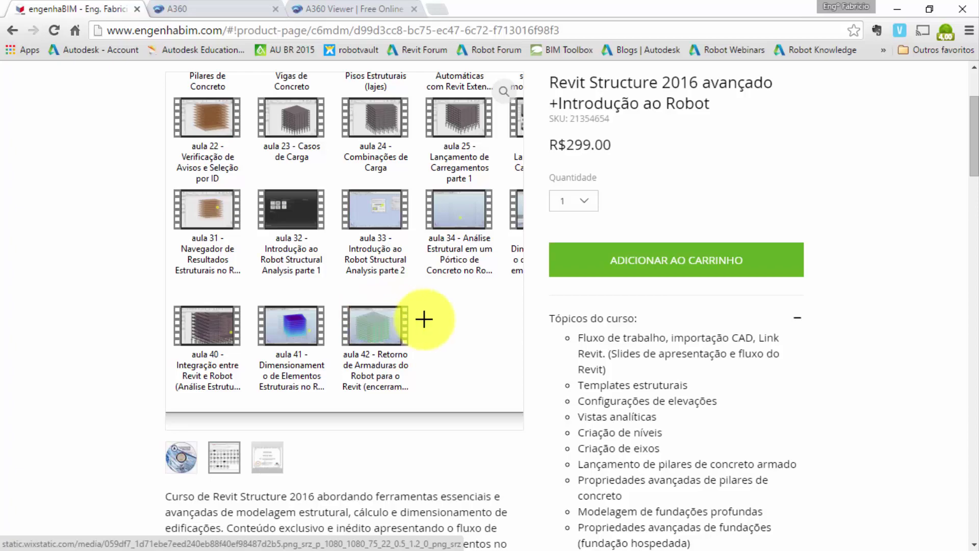
scroll(722, 339, down, 2)
scroll(712, 222, down, 5)
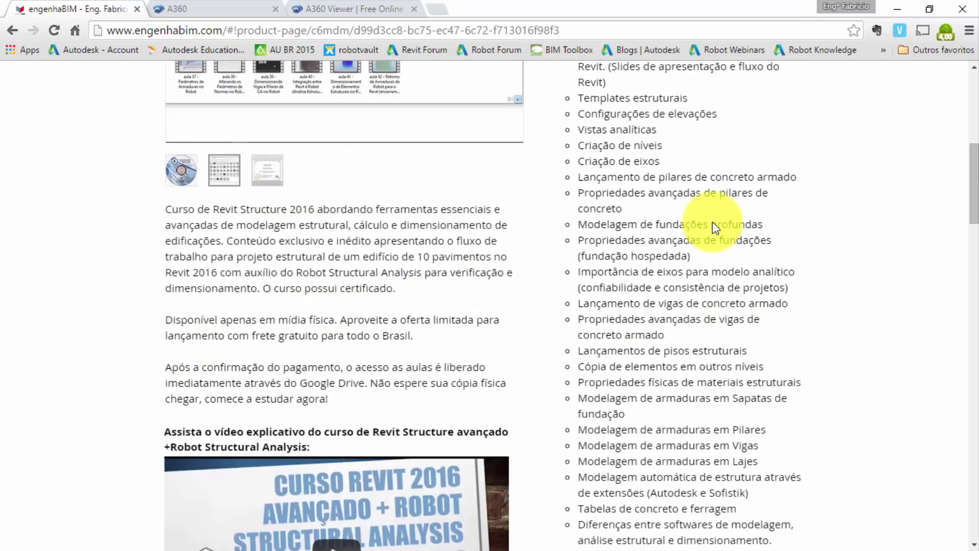
scroll(712, 222, down, 5)
scroll(711, 222, down, 4)
scroll(712, 221, down, 8)
scroll(707, 306, up, 5)
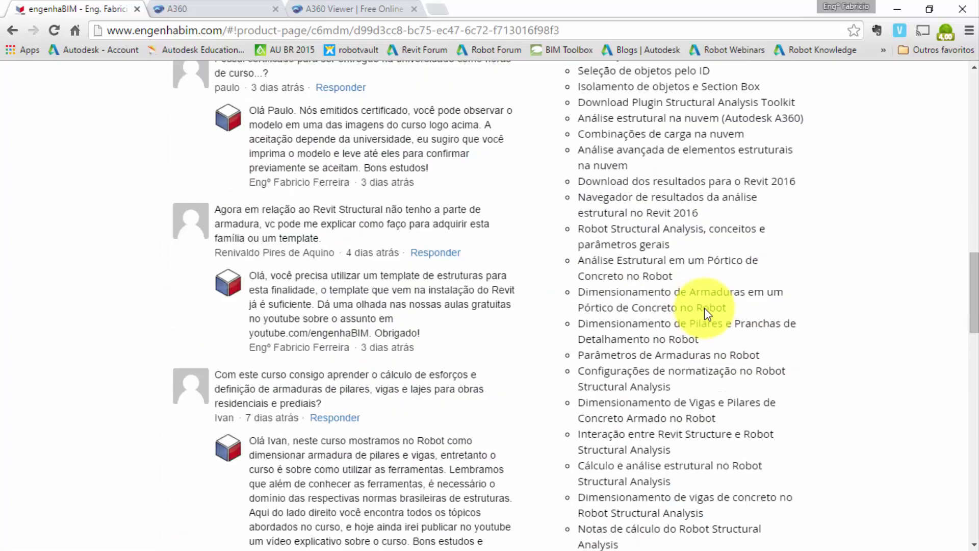
scroll(702, 313, up, 8)
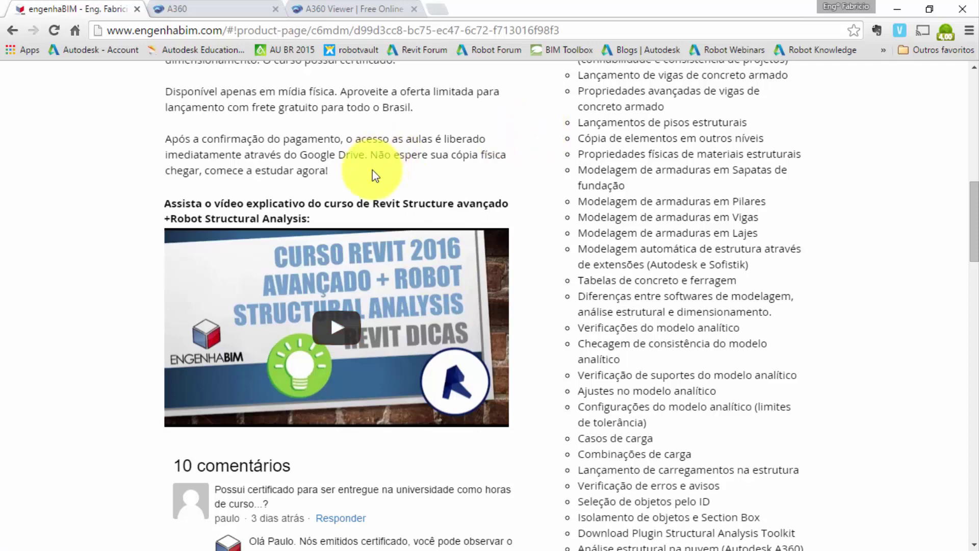
scroll(372, 255, down, 5)
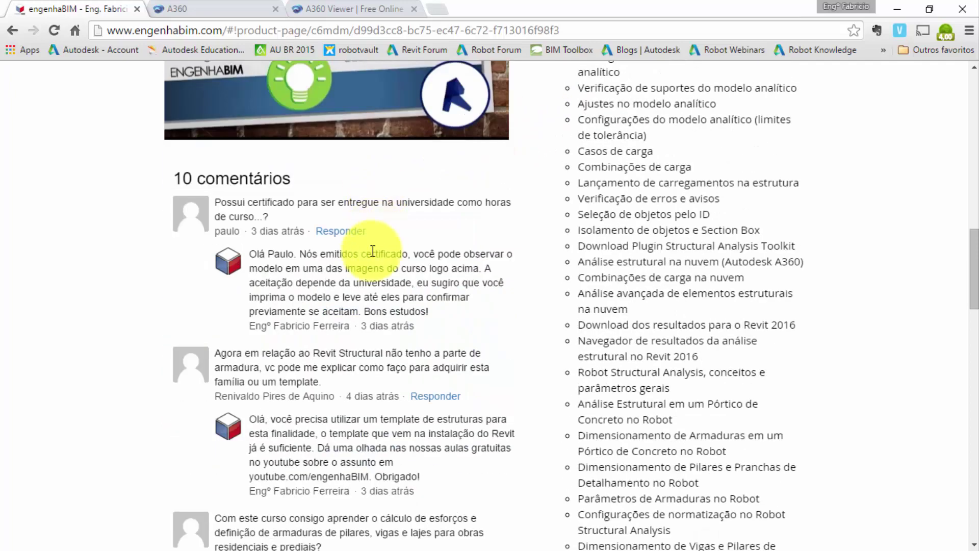
scroll(370, 263, down, 2)
scroll(375, 278, up, 6)
scroll(379, 283, up, 2)
scroll(372, 283, up, 7)
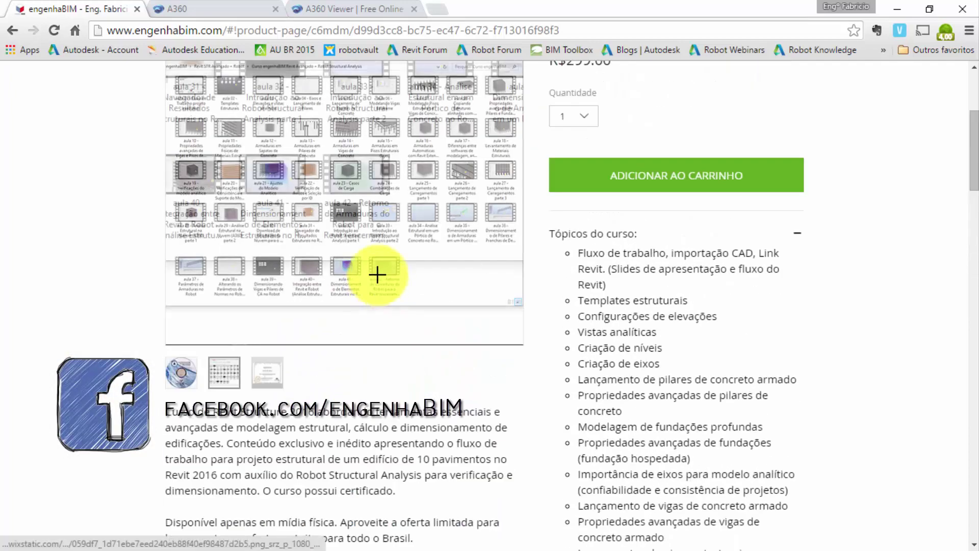
scroll(376, 274, up, 4)
scroll(288, 120, up, 3)
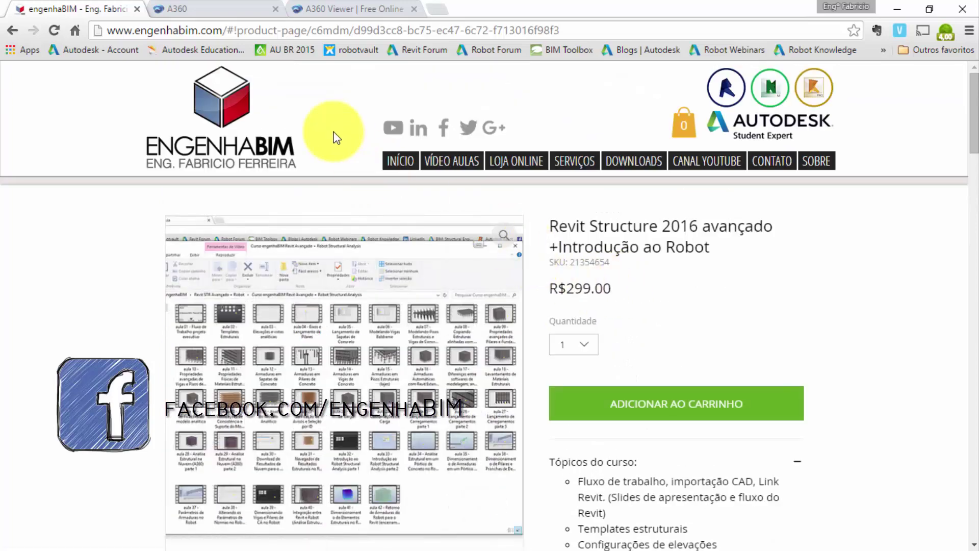
- Check the A360 Viewer and A360 Drive tabs, then return to the R$299.00 course page
click(321, 7)
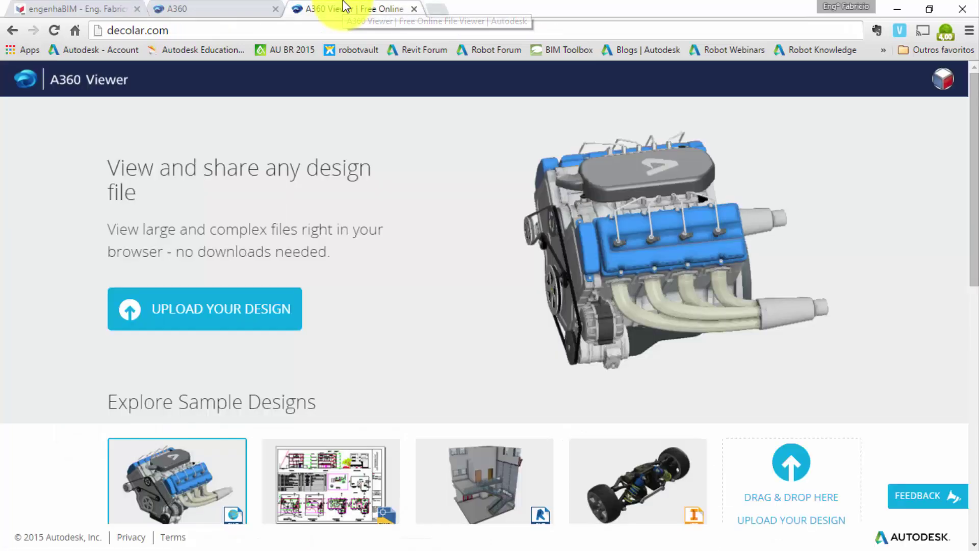
click(252, 6)
click(113, 8)
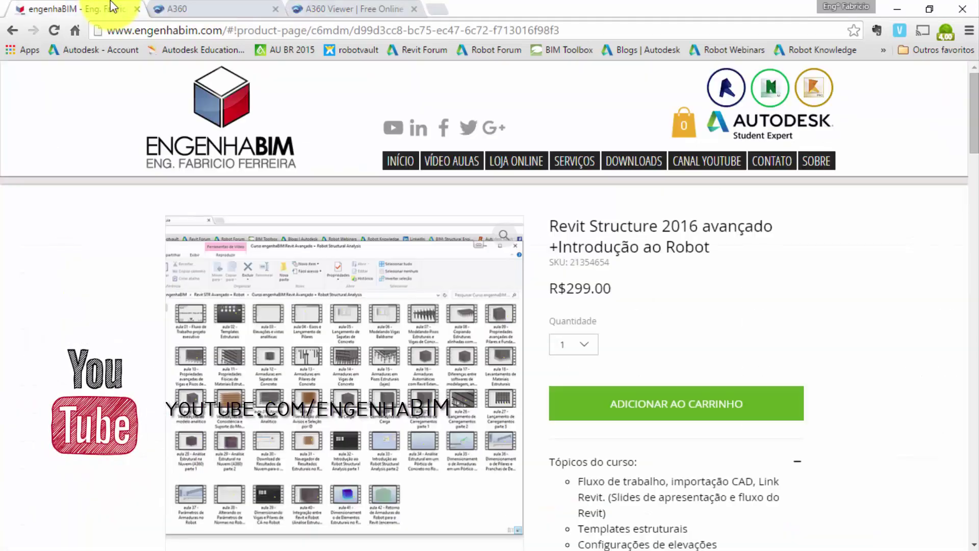